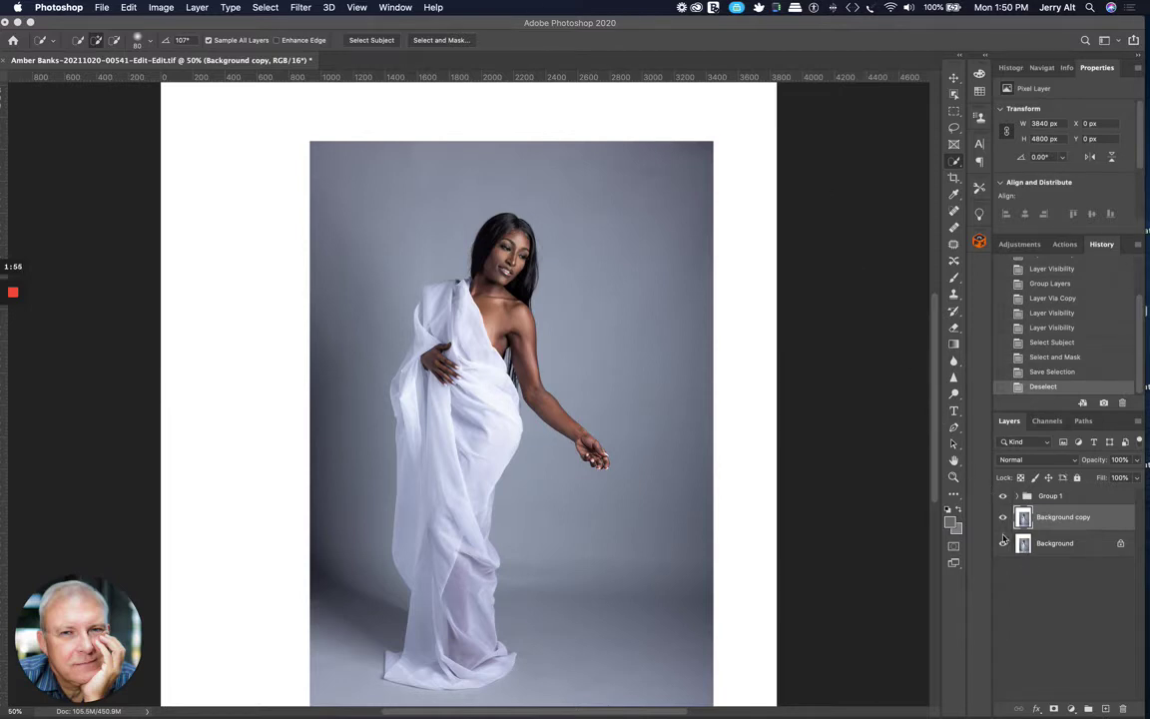
# Step: Briefly hide Background copy, then show it again and make it the active layer
pyautogui.click(1003, 517)
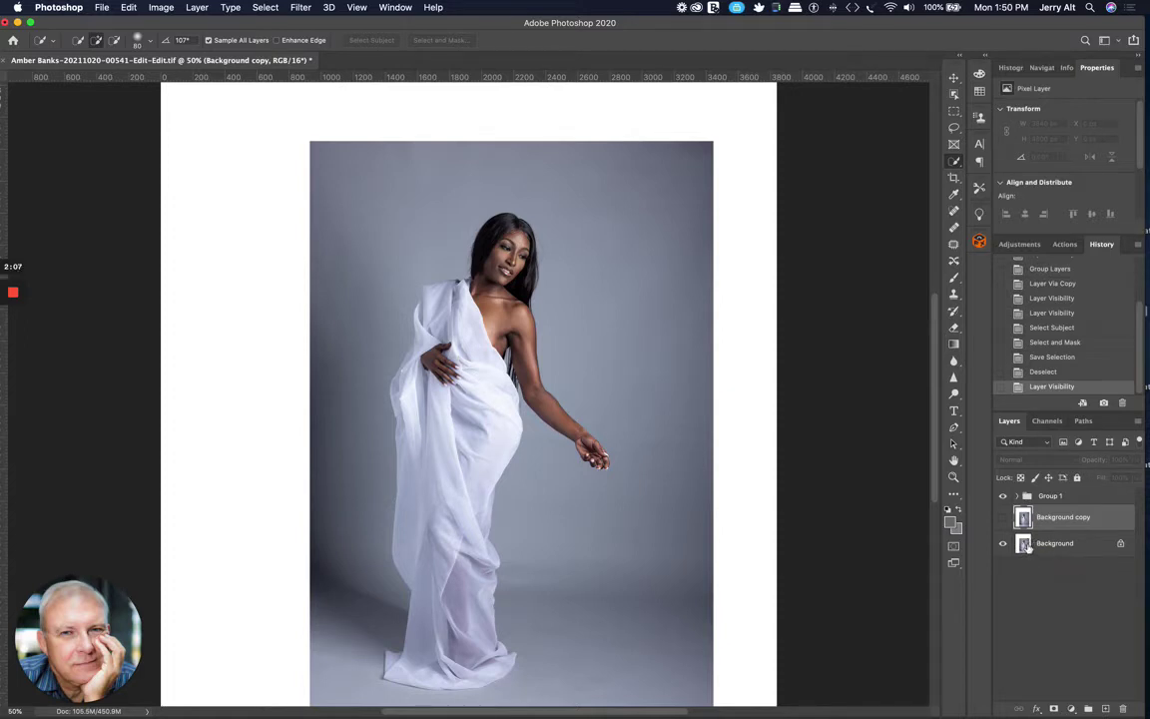
pyautogui.click(1027, 547)
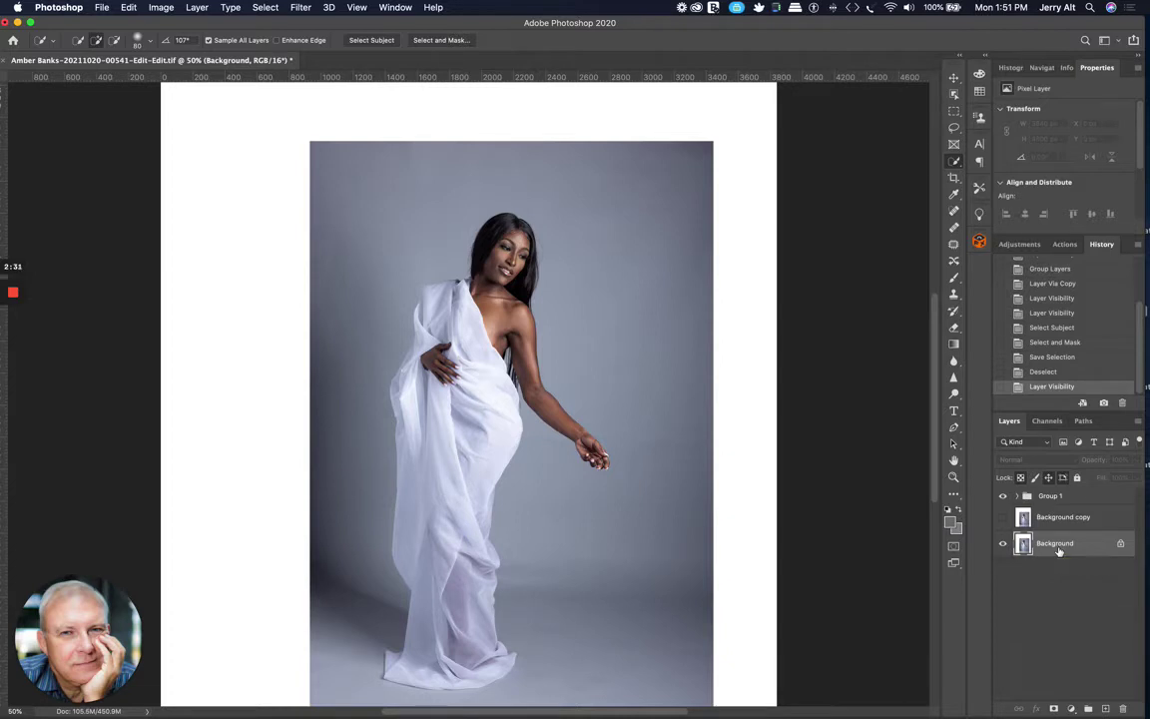
pyautogui.click(1002, 517)
pyautogui.click(1045, 518)
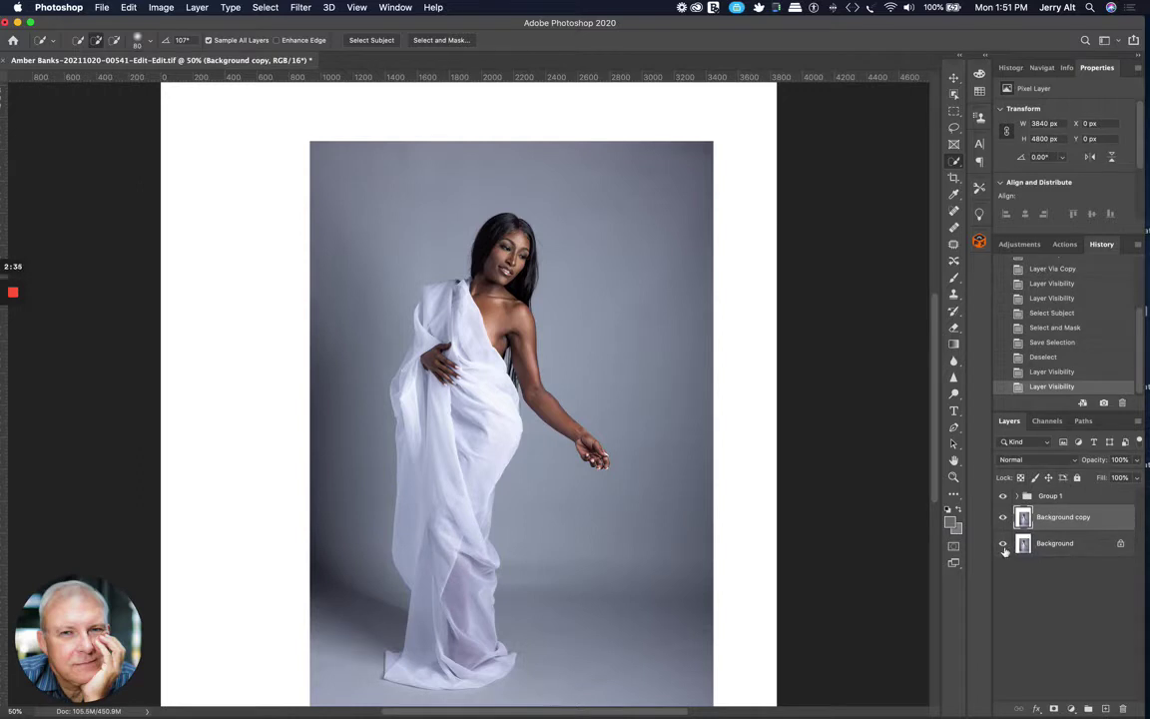
# Step: Hide the original Background layer, toggling its visibility several times to compare
pyautogui.click(1003, 544)
pyautogui.click(1004, 544)
pyautogui.click(1004, 544)
pyautogui.click(1004, 544)
pyautogui.click(1004, 544)
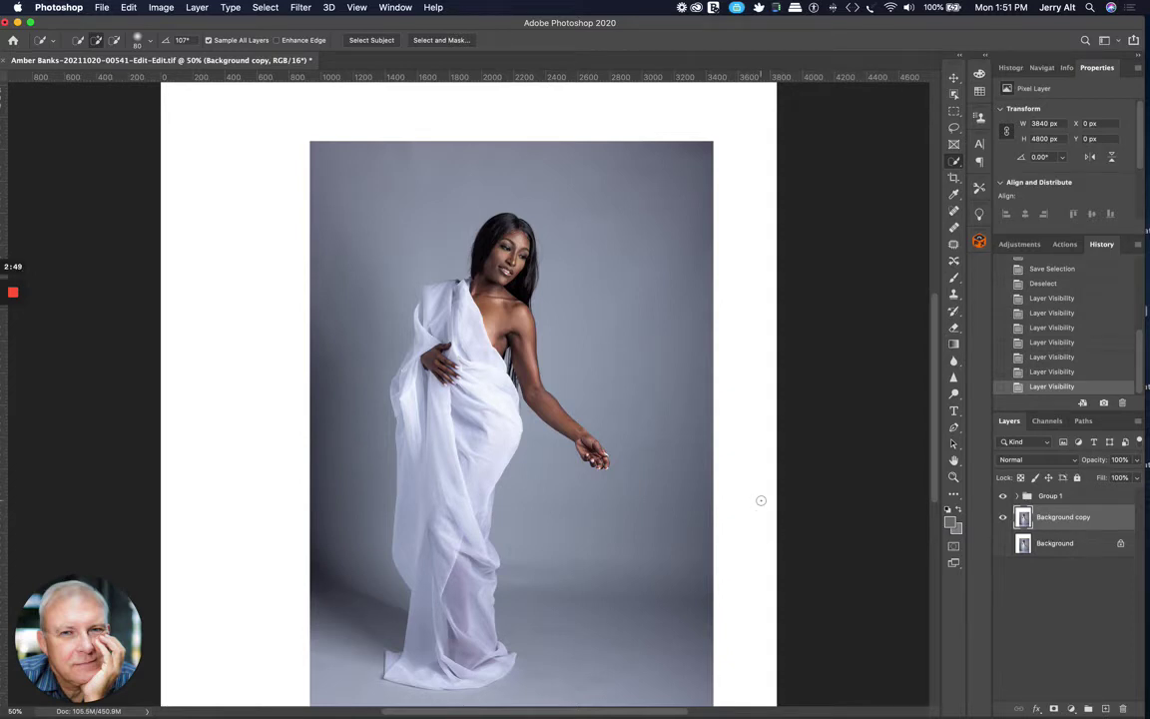
pyautogui.press('super+1')
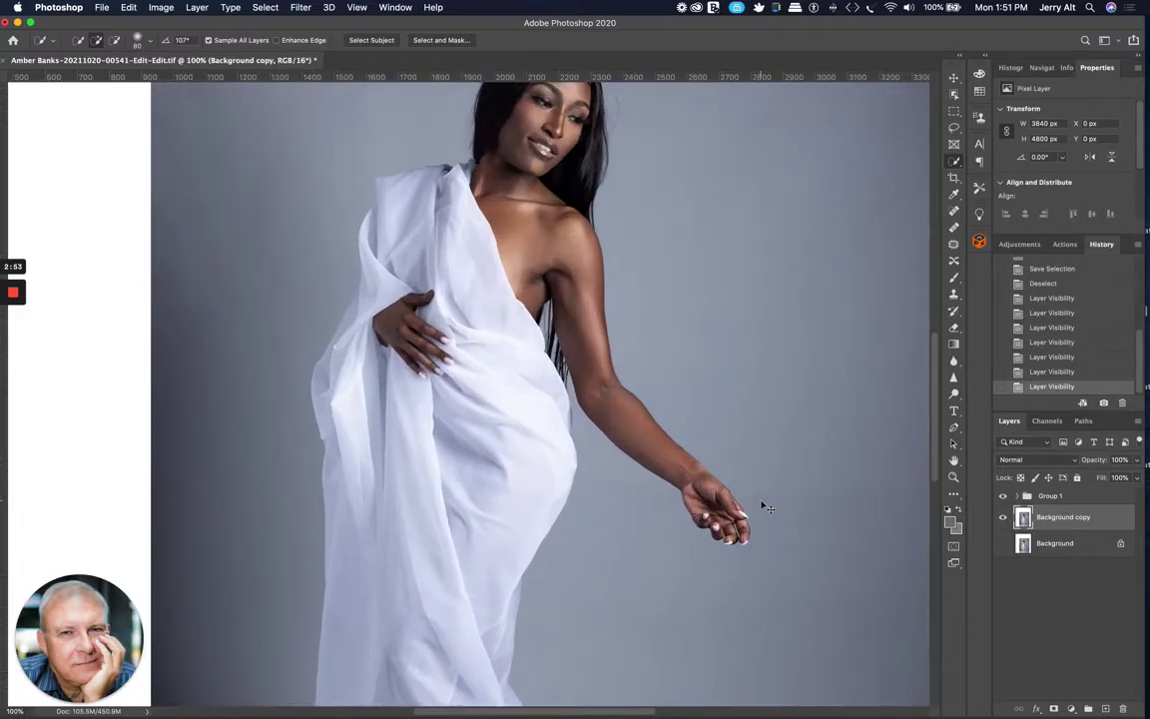
pyautogui.press('super+minus')
pyautogui.press('super+minus')
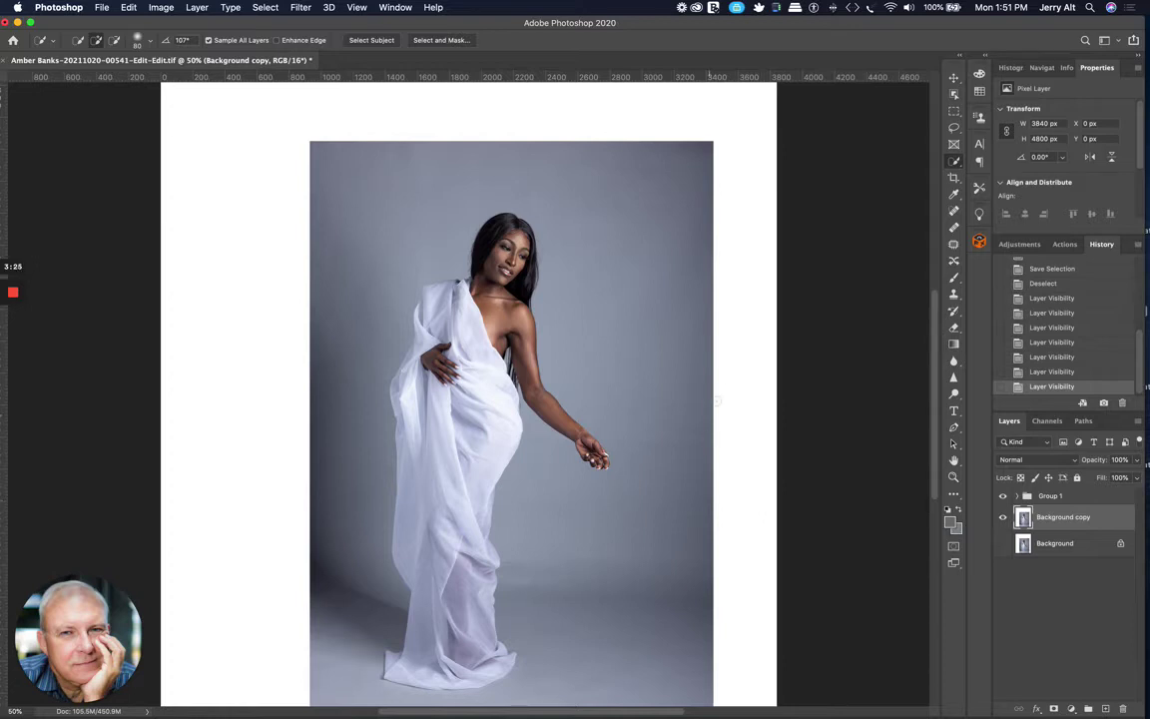
pyautogui.press('super+plus')
pyautogui.press('super+plus')
pyautogui.press('super+plus')
pyautogui.moveTo(849, 378); pyautogui.dragTo(572, 417)
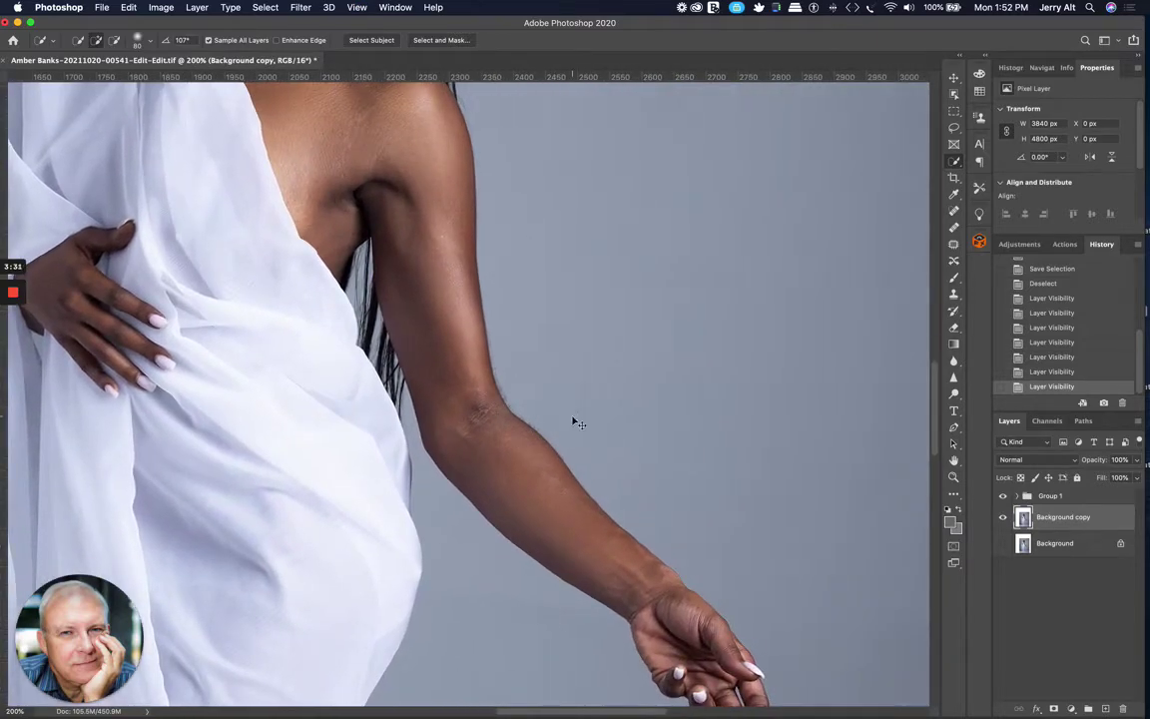
pyautogui.scroll(5, 572, 417)
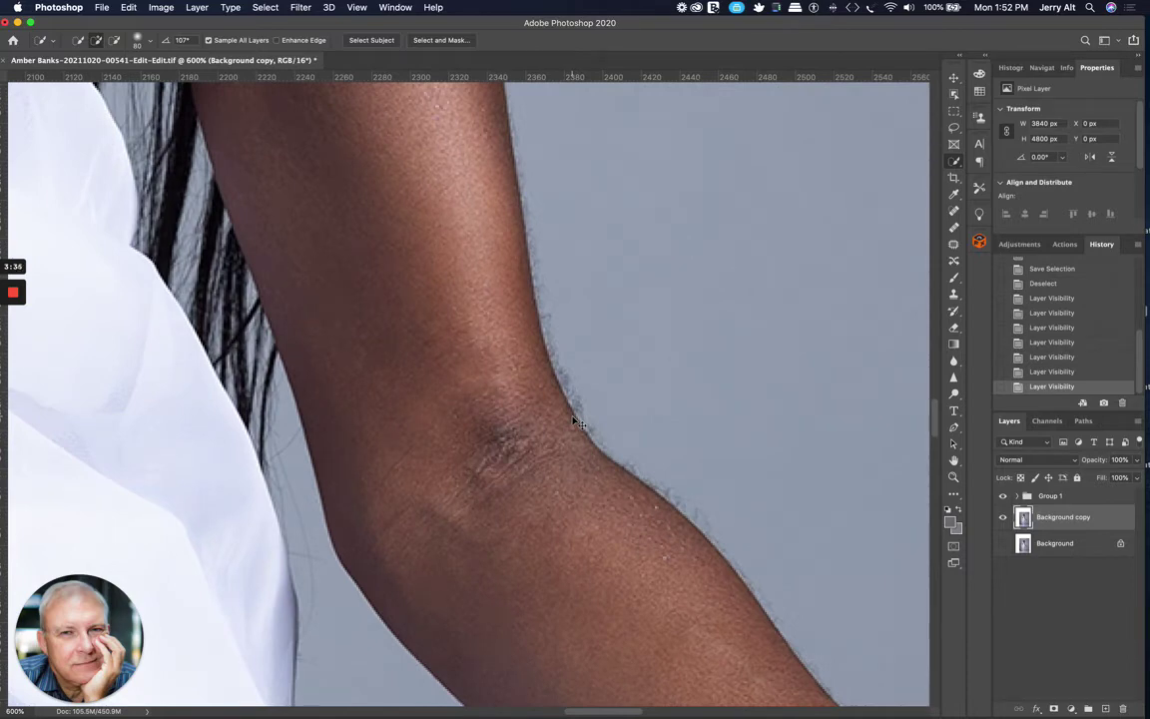
pyautogui.press('super+0')
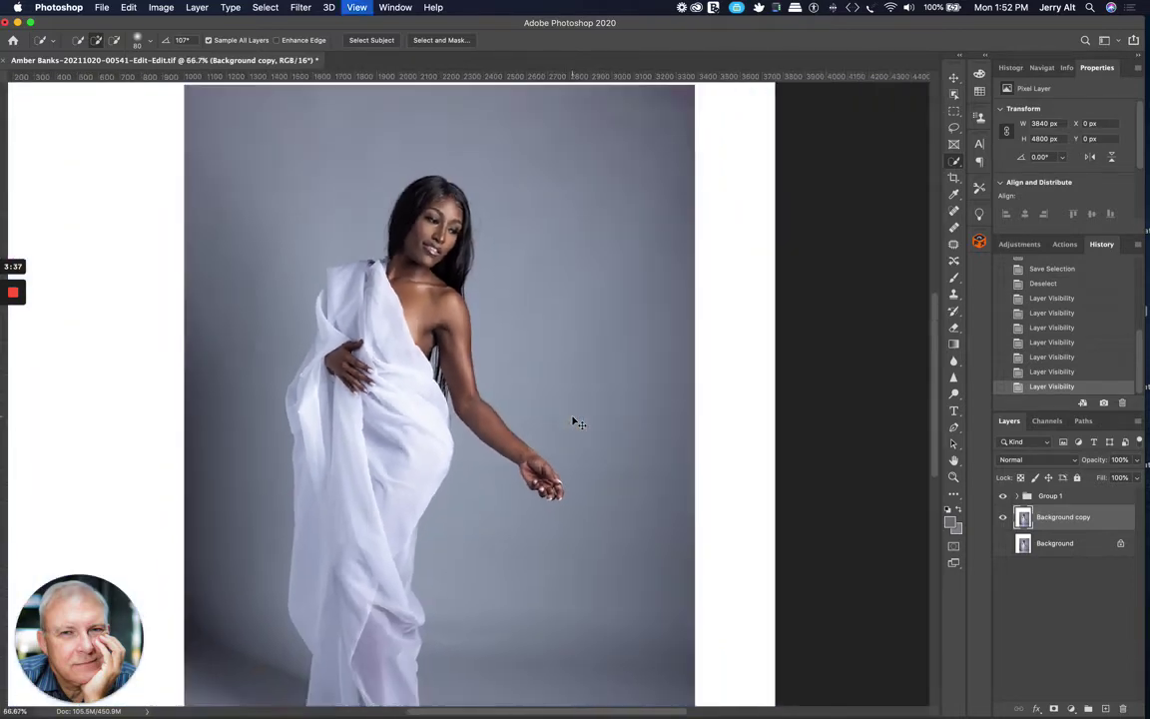
pyautogui.press('super+minus')
pyautogui.press('super+minus')
pyautogui.press('super+plus')
pyautogui.press('super+minus')
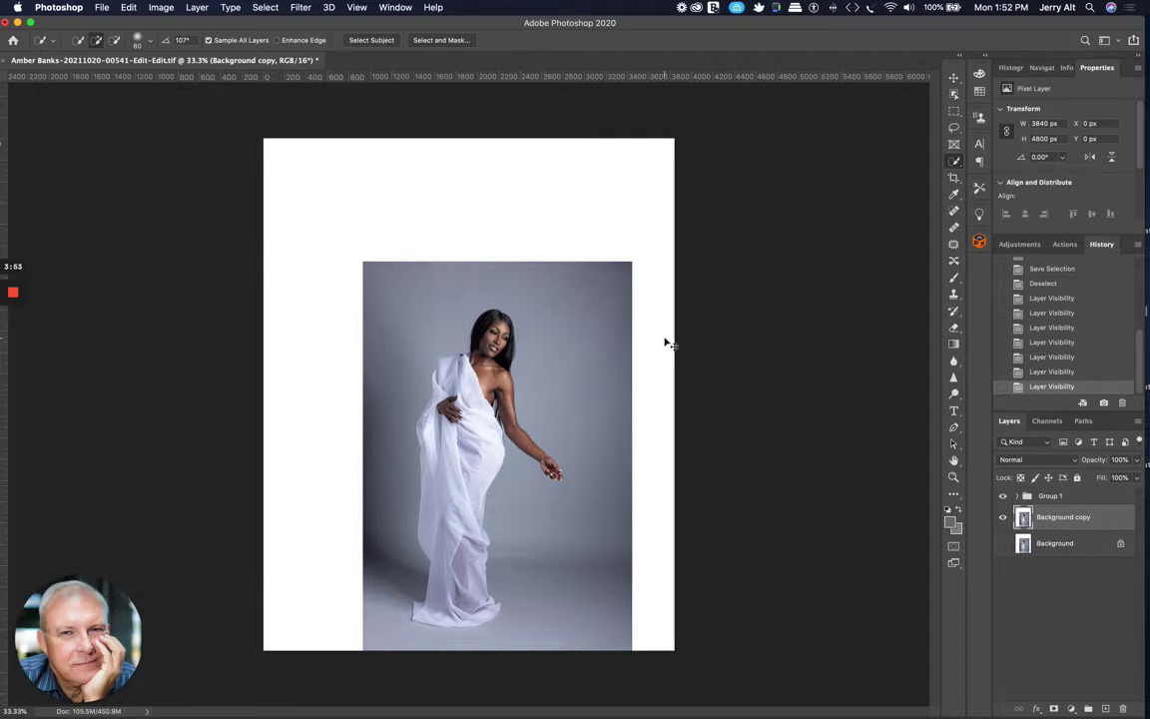
pyautogui.press('super+plus')
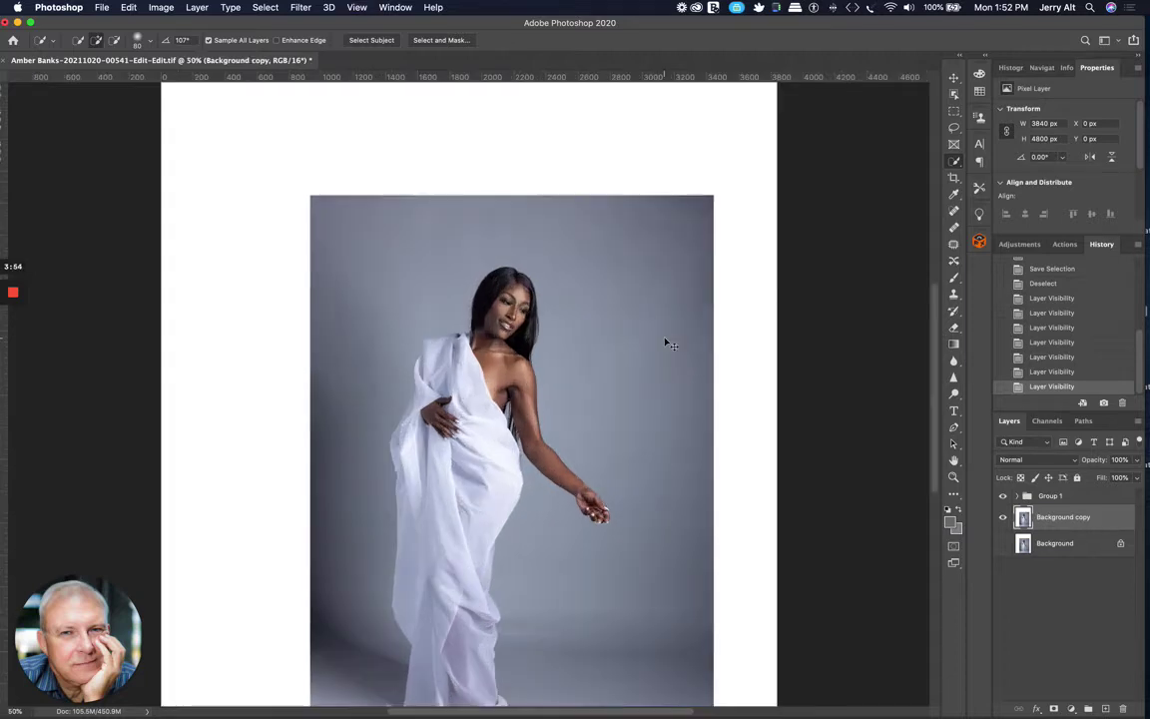
pyautogui.click(954, 165)
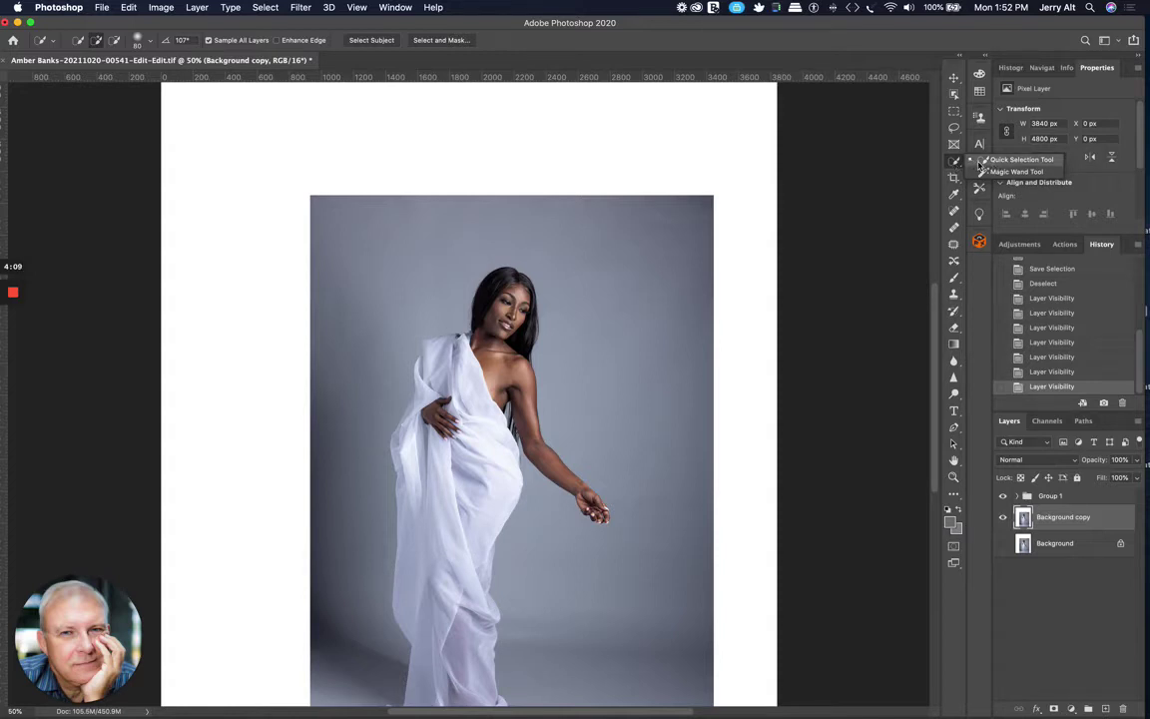
pyautogui.click(956, 164)
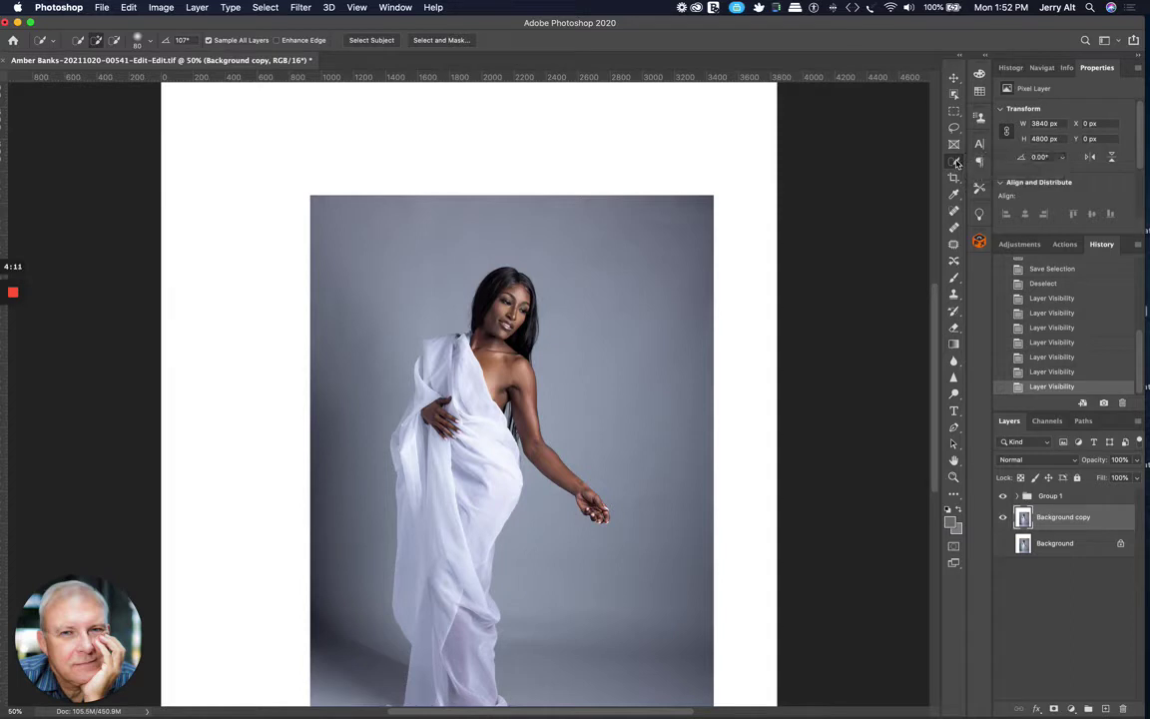
pyautogui.click(378, 42)
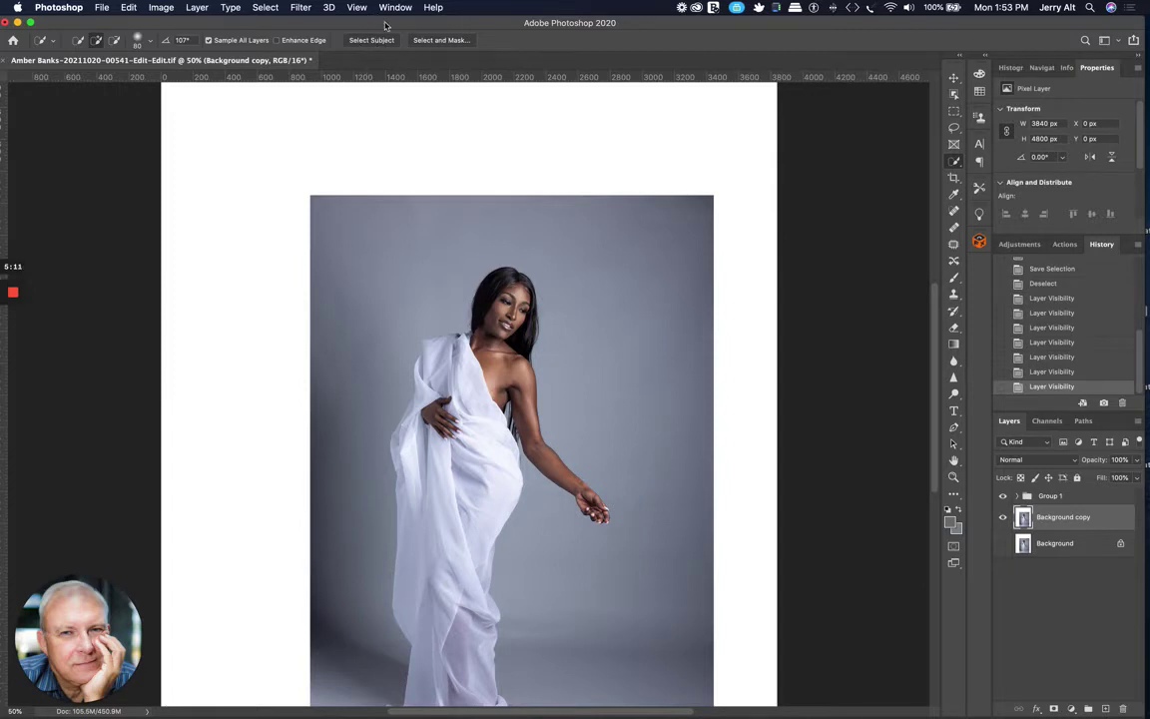
# Step: Run Select Subject to select the model automatically, zooming to check the edge
pyautogui.click(380, 41)
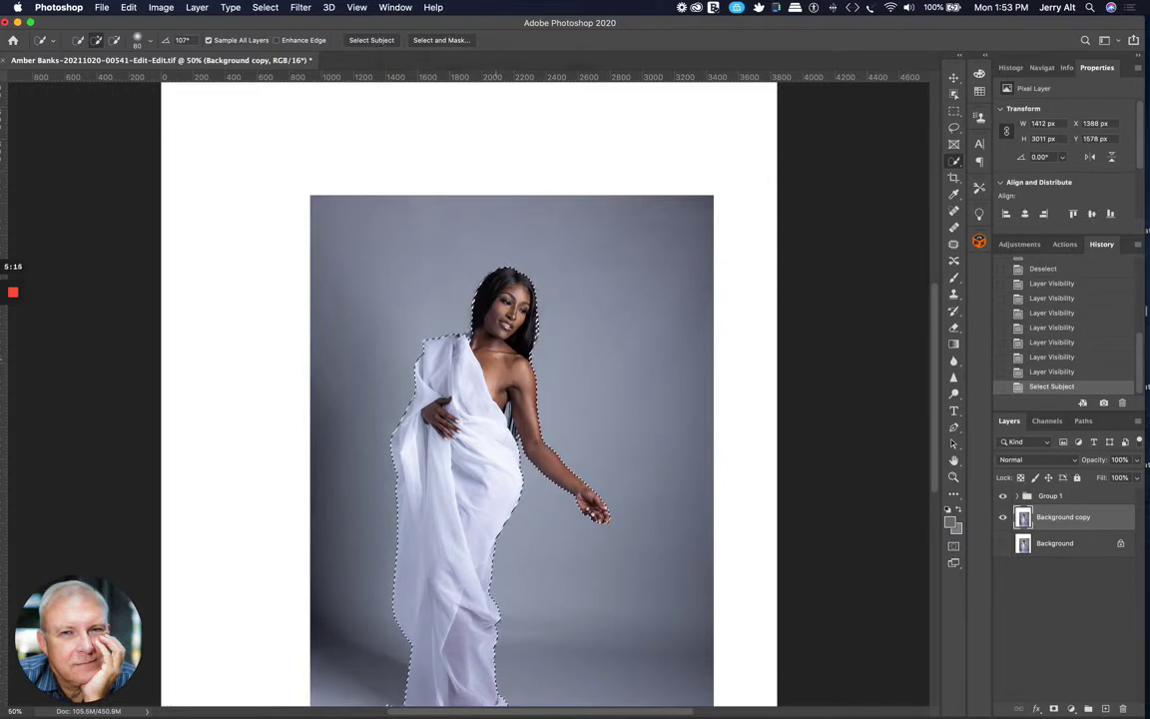
pyautogui.scroll(-5, 497, 363)
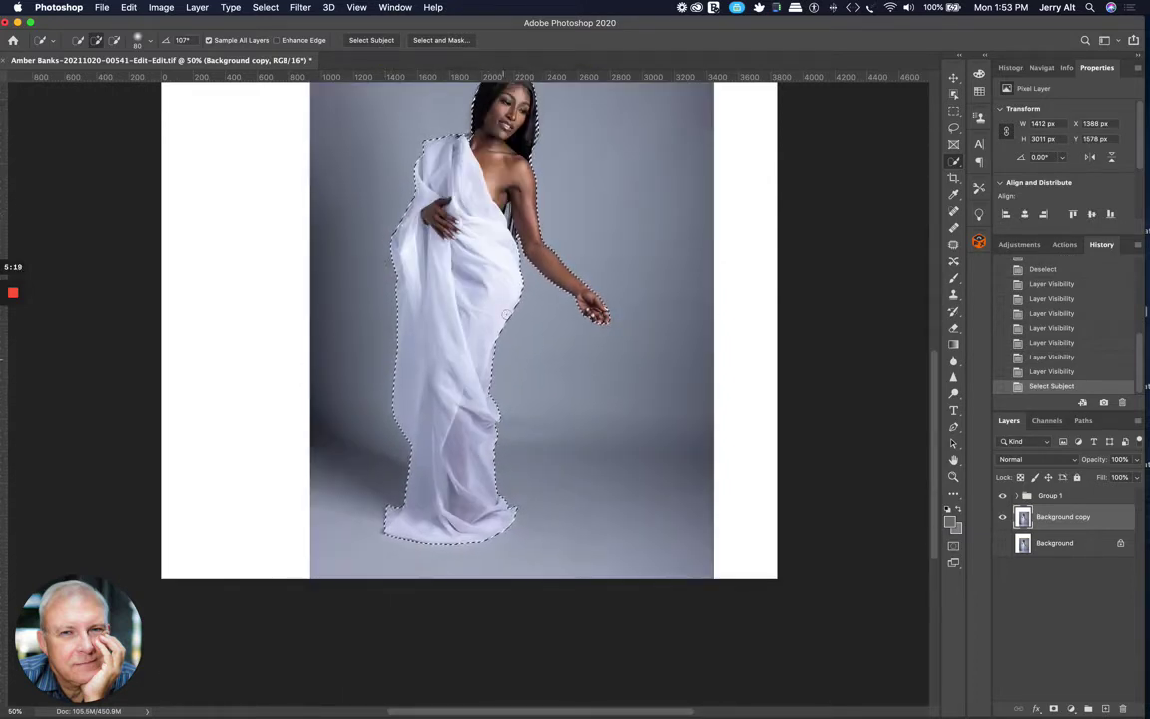
pyautogui.press('super+equal')
pyautogui.press('super+equal')
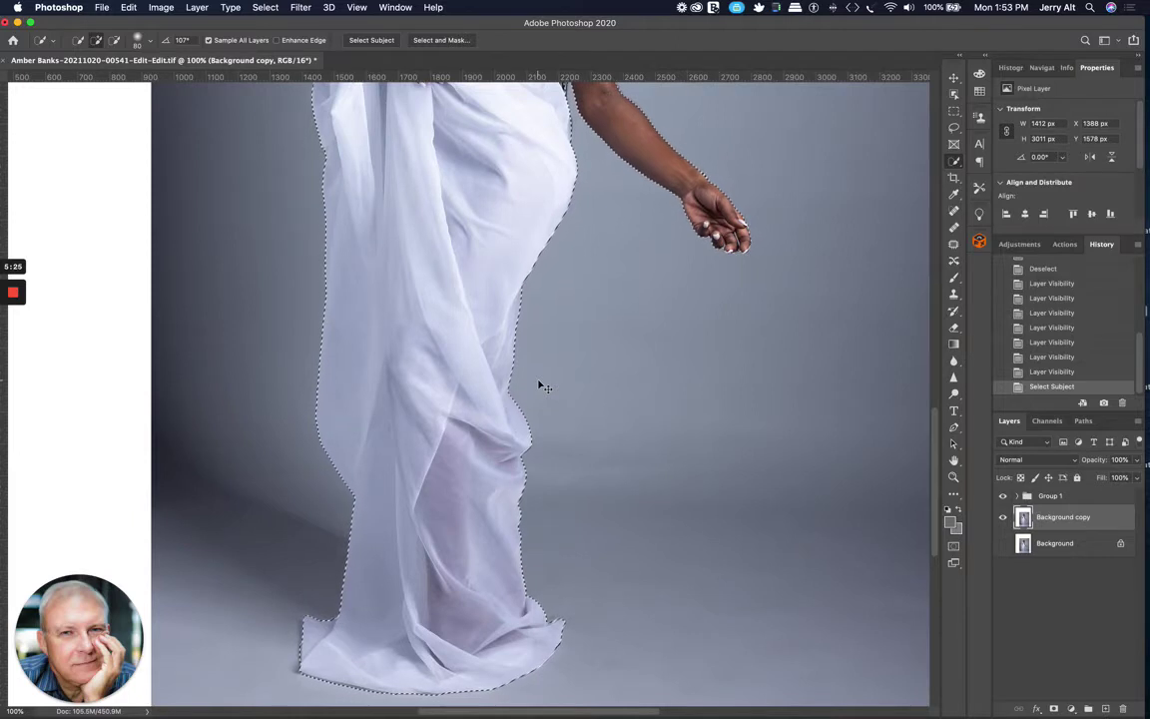
pyautogui.press('super+minus')
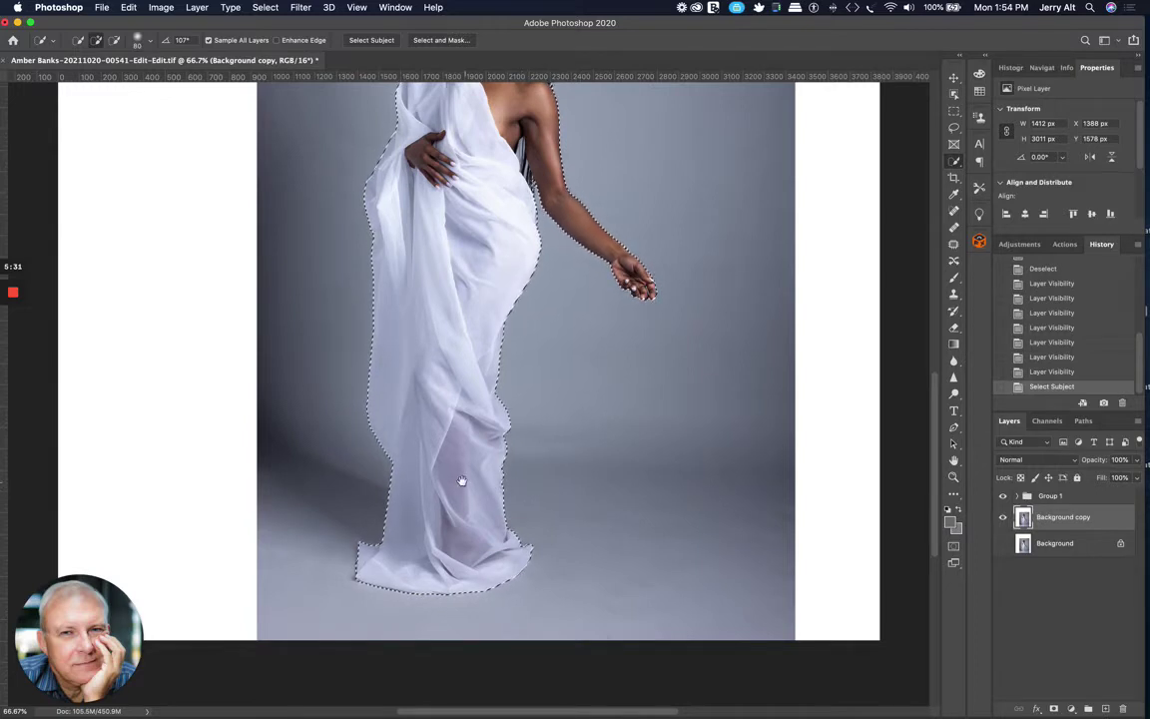
# Step: Inspect the selection edge around the model's head, forearm, elbow and armpit
pyautogui.moveTo(559, 372); pyautogui.dragTo(575, 609)
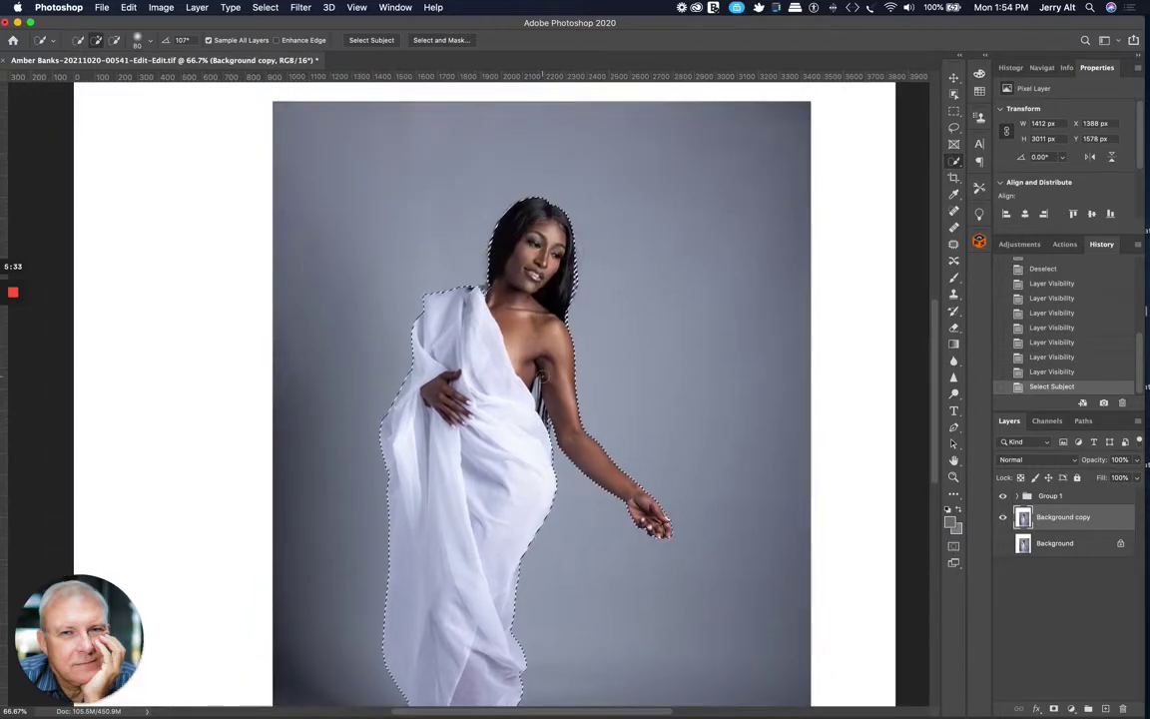
pyautogui.scroll(1, 540, 395)
pyautogui.scroll(1, 540, 396)
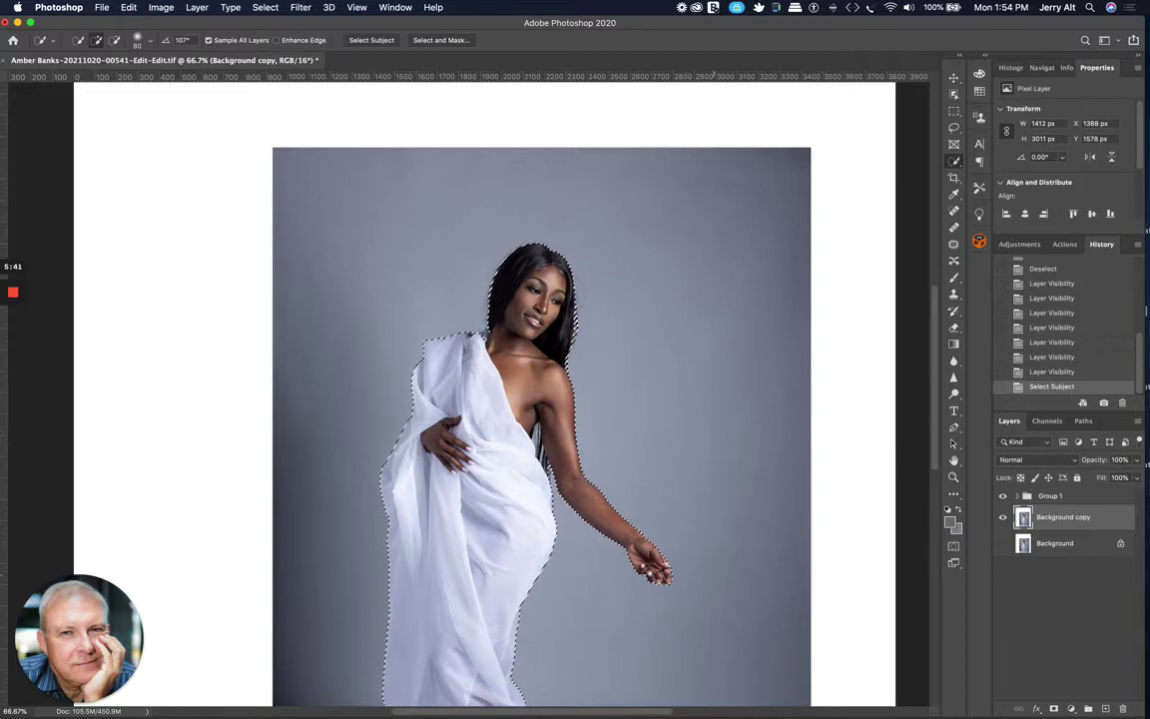
pyautogui.moveTo(708, 582); pyautogui.dragTo(660, 446)
pyautogui.press('super+plus')
pyautogui.press('super+plus')
pyautogui.press('super+plus')
pyautogui.press('super+plus')
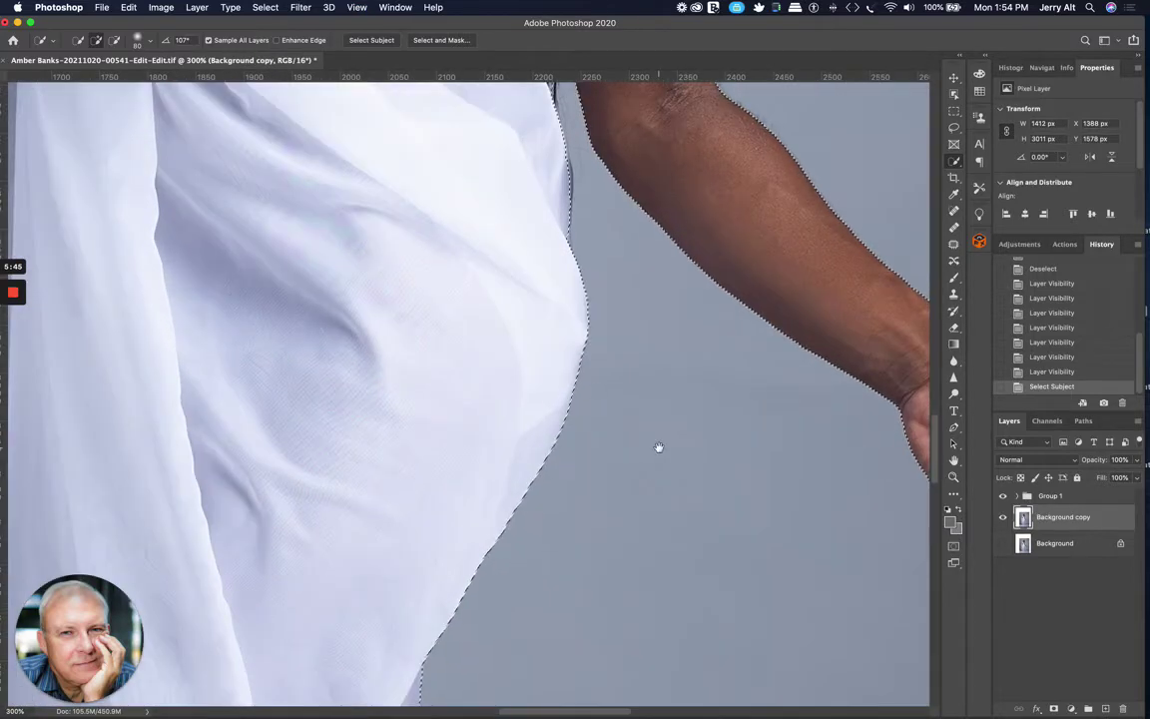
pyautogui.moveTo(684, 418); pyautogui.dragTo(261, 427)
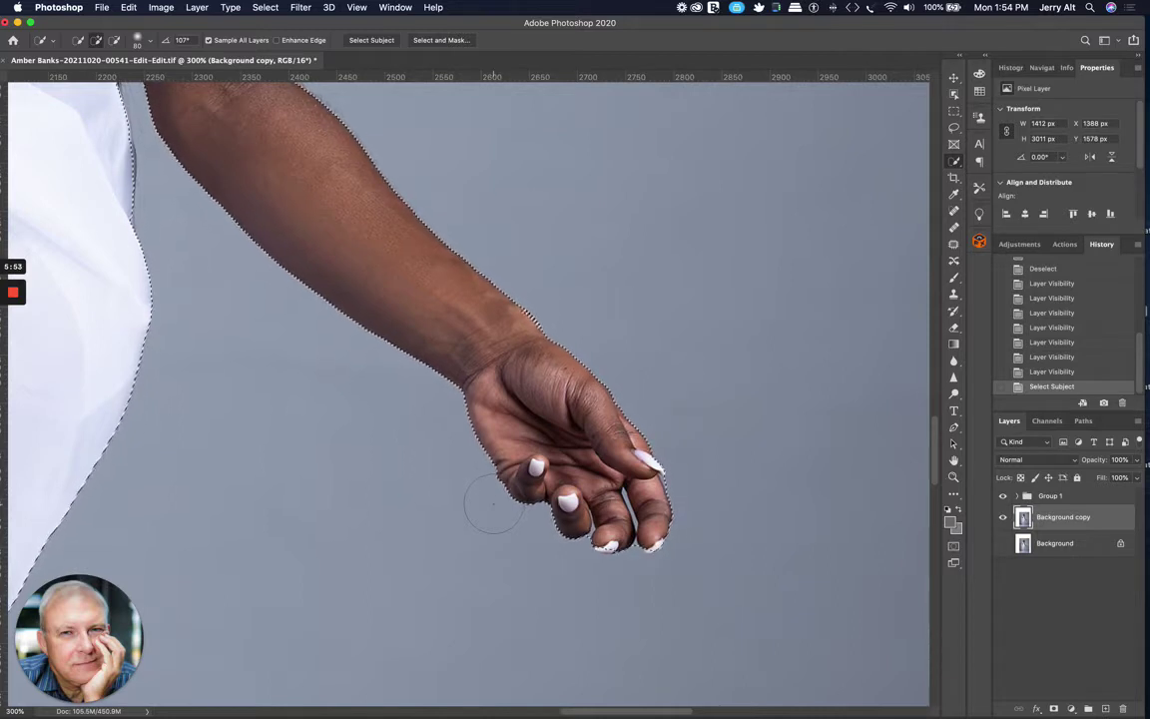
pyautogui.moveTo(363, 316); pyautogui.dragTo(521, 559)
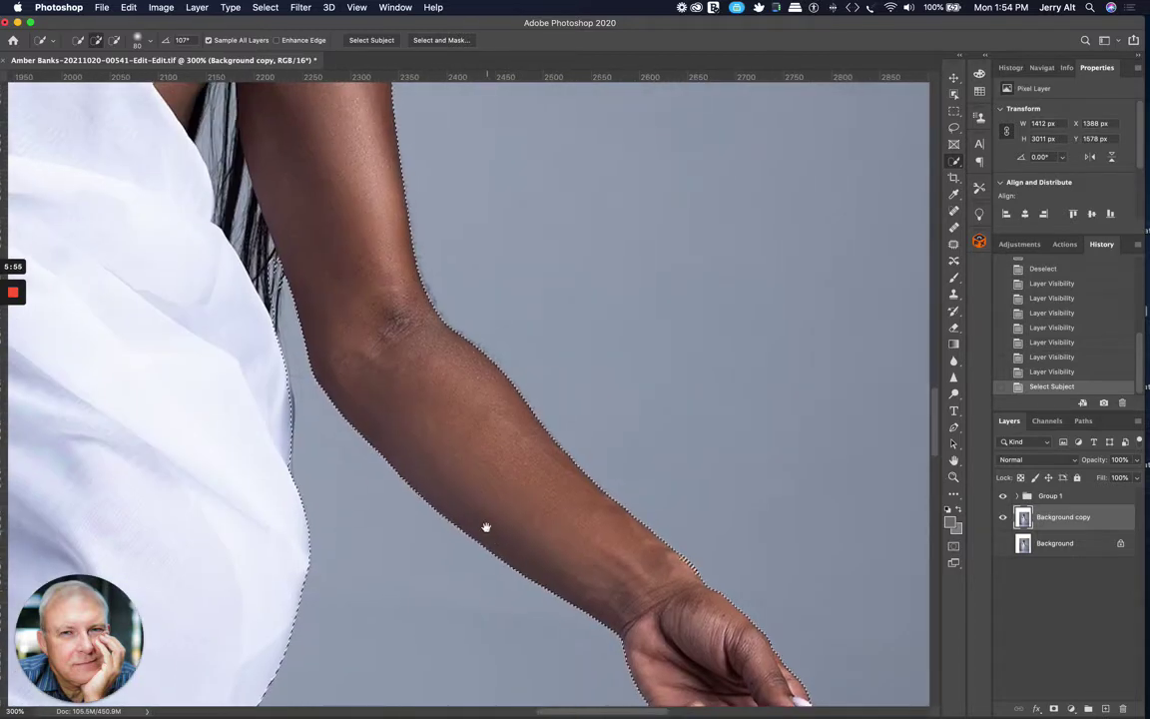
pyautogui.moveTo(479, 487); pyautogui.dragTo(662, 672)
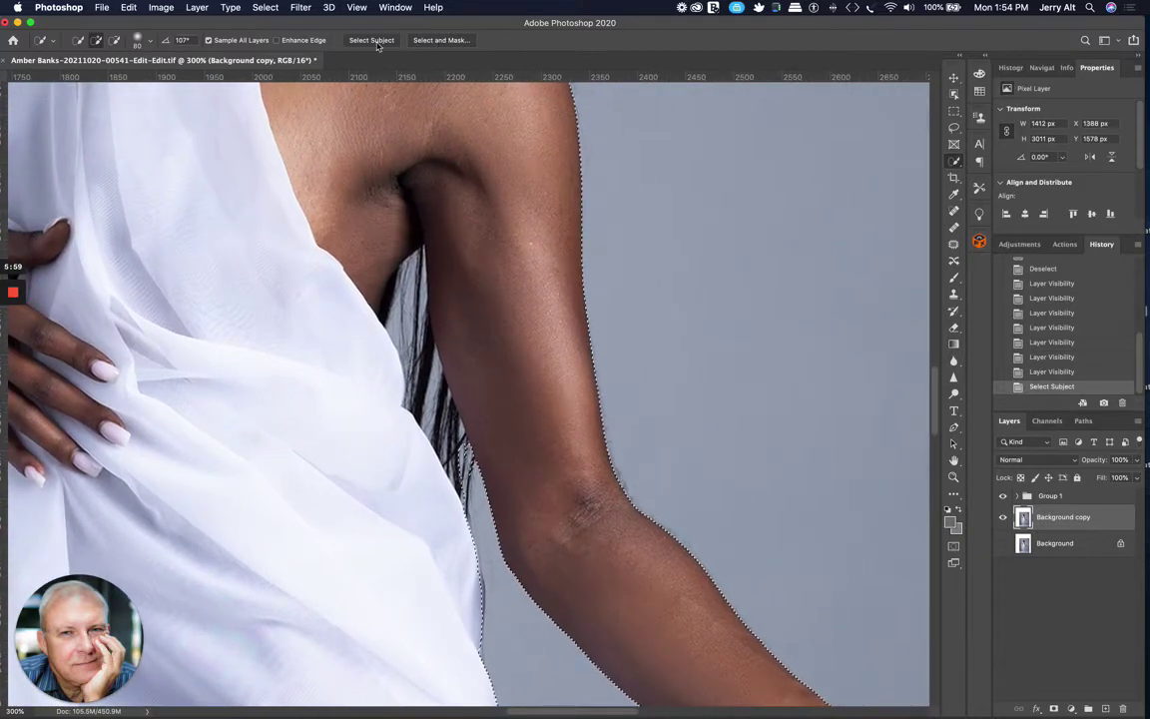
# Step: In Select and Mask, refine the edge along the arm, armpit hair and dress
pyautogui.click(454, 41)
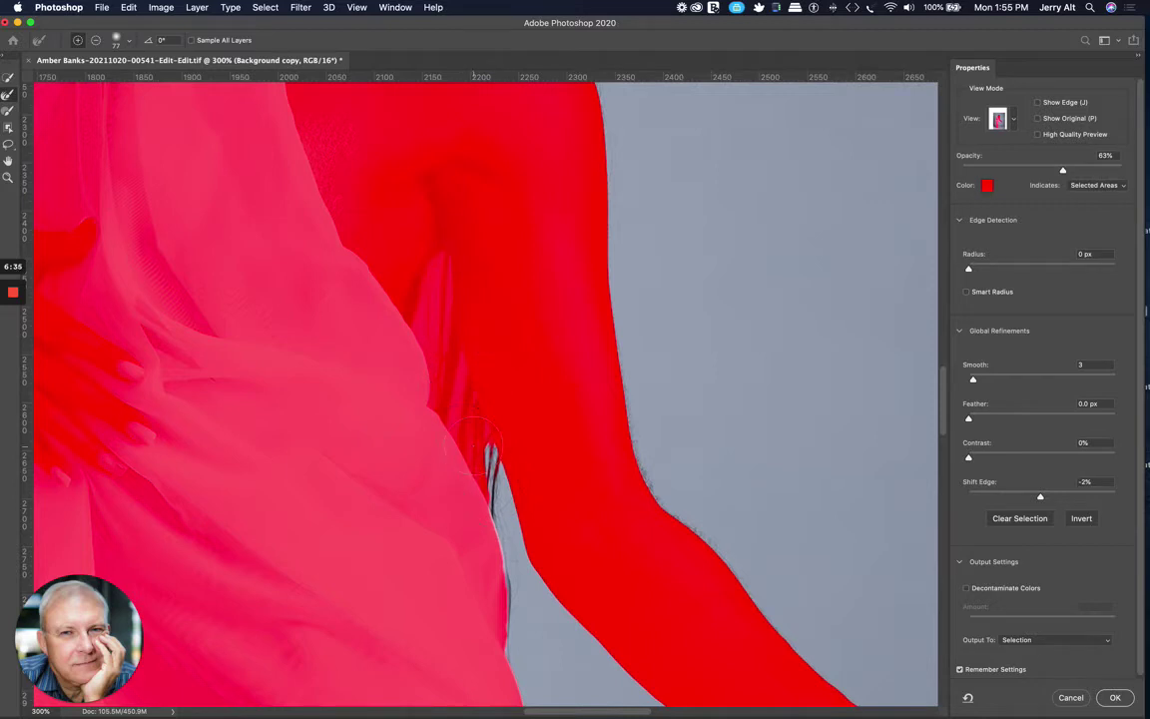
pyautogui.moveTo(428, 287)
pyautogui.mouseDown()
pyautogui.moveTo(463, 398)
pyautogui.moveTo(473, 491)
pyautogui.moveTo(475, 419)
pyautogui.mouseUp()
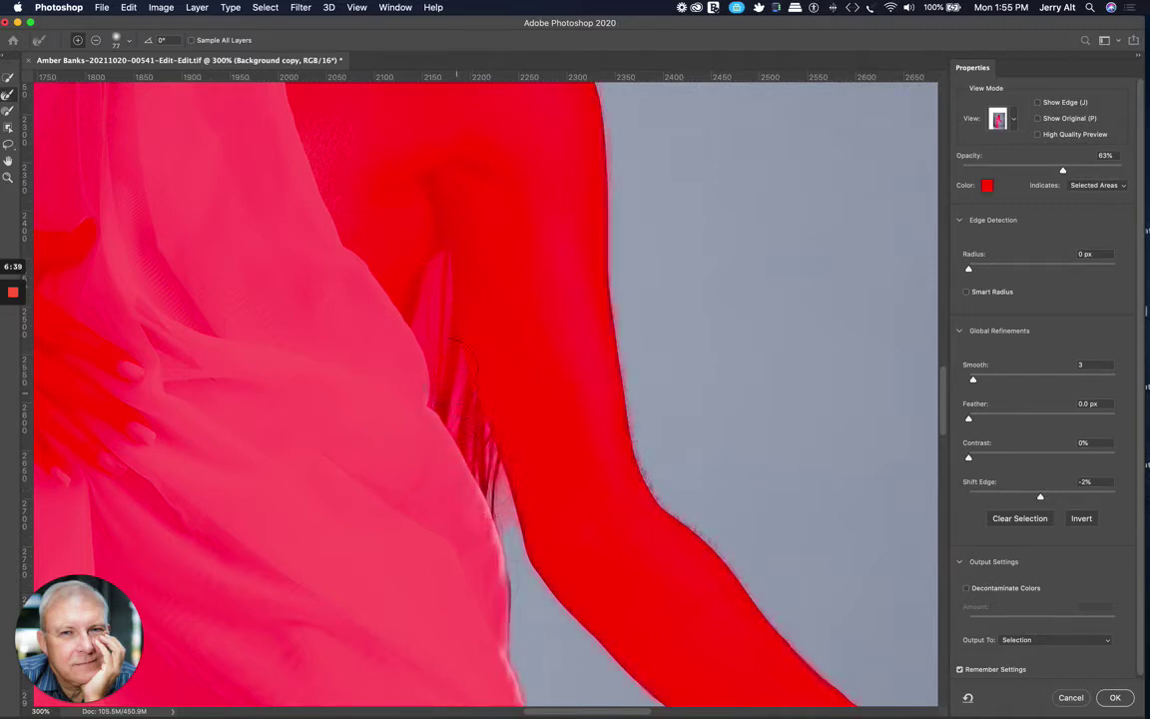
pyautogui.moveTo(452, 351)
pyautogui.mouseDown()
pyautogui.moveTo(419, 315)
pyautogui.moveTo(424, 265)
pyautogui.mouseUp()
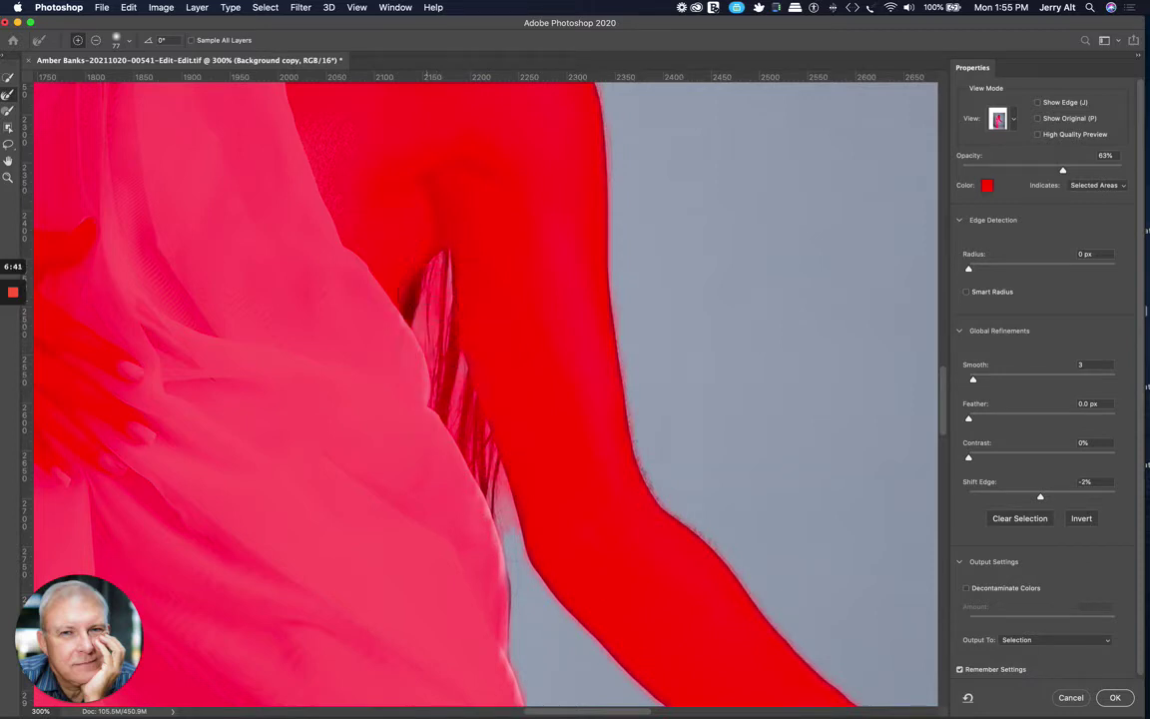
pyautogui.moveTo(455, 461); pyautogui.dragTo(529, 624)
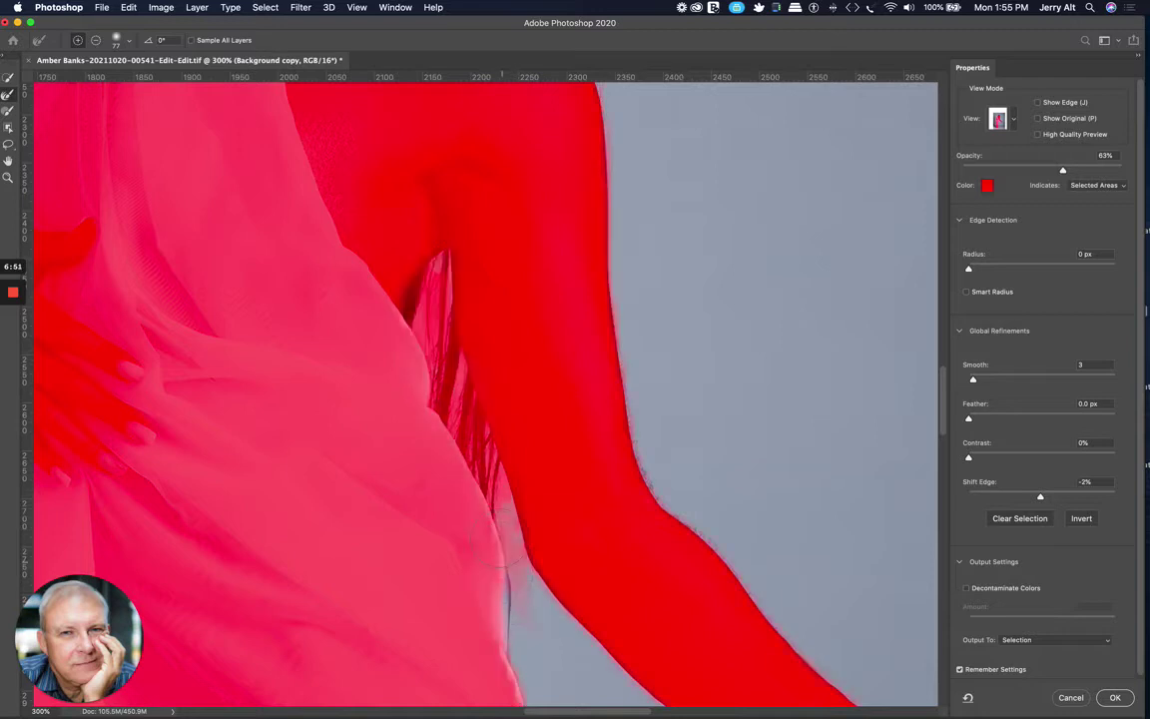
# Step: Look over the lower arm and dress edge, then fit the whole figure on screen
pyautogui.moveTo(539, 714)
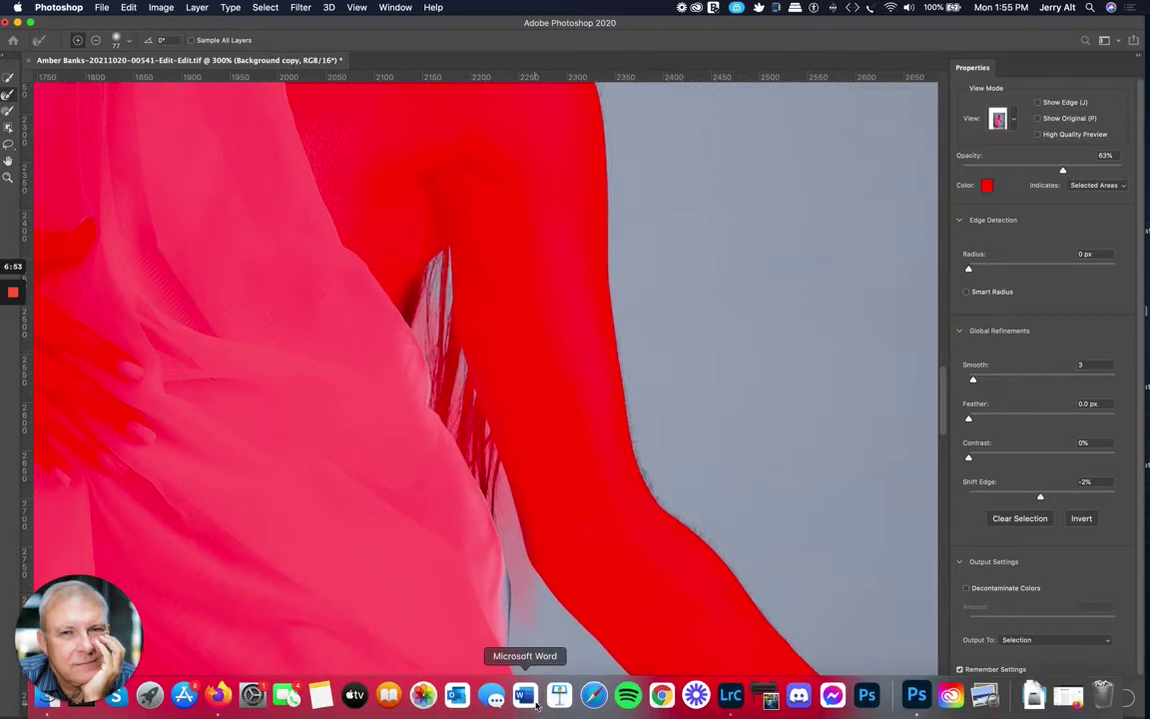
pyautogui.moveTo(539, 662); pyautogui.dragTo(483, 423)
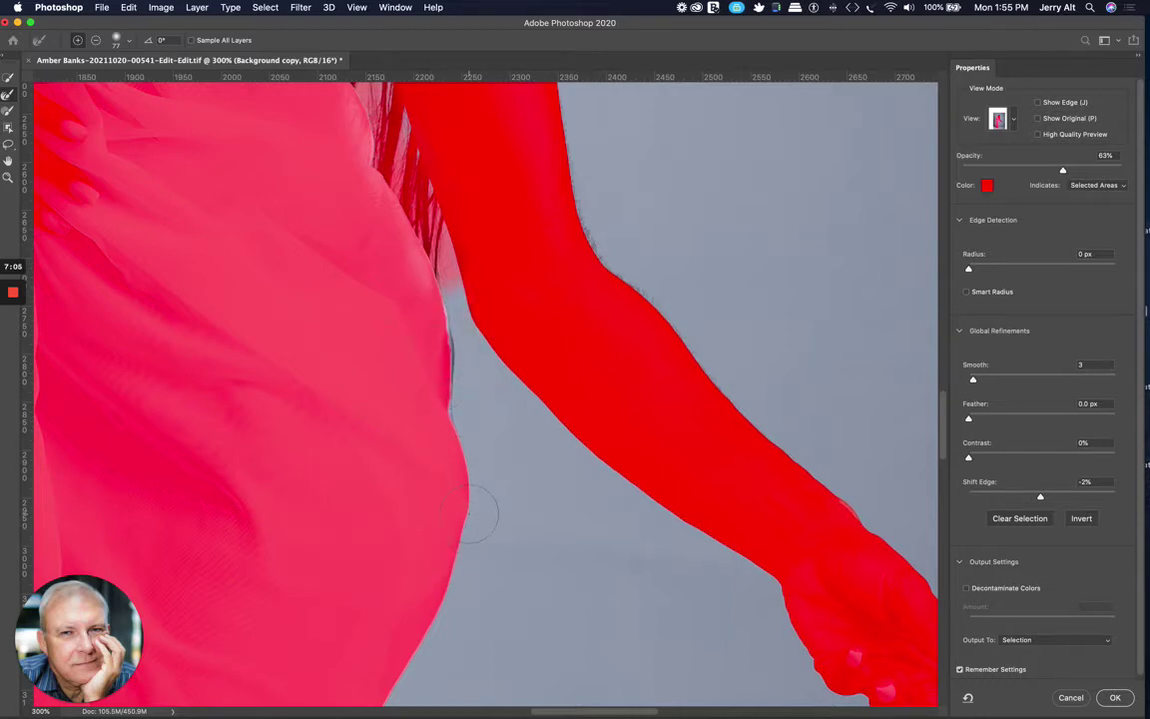
pyautogui.scroll(-5, 449, 469)
pyautogui.scroll(-10, 436, 485)
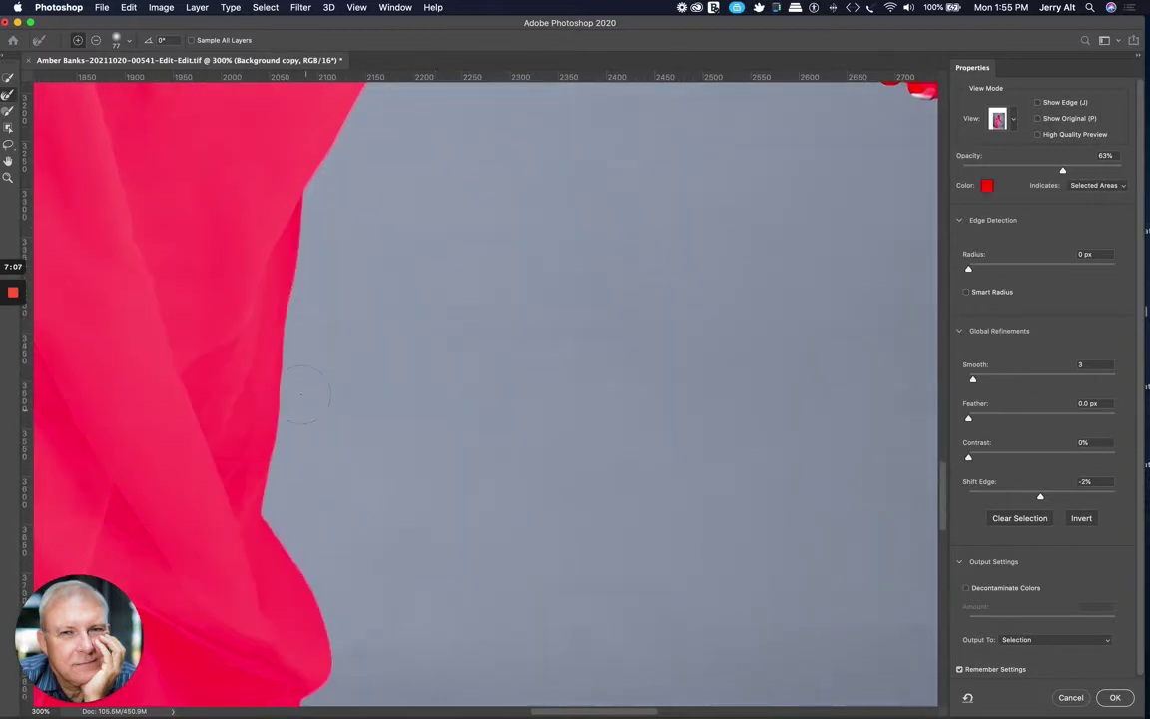
pyautogui.scroll(-10, 335, 594)
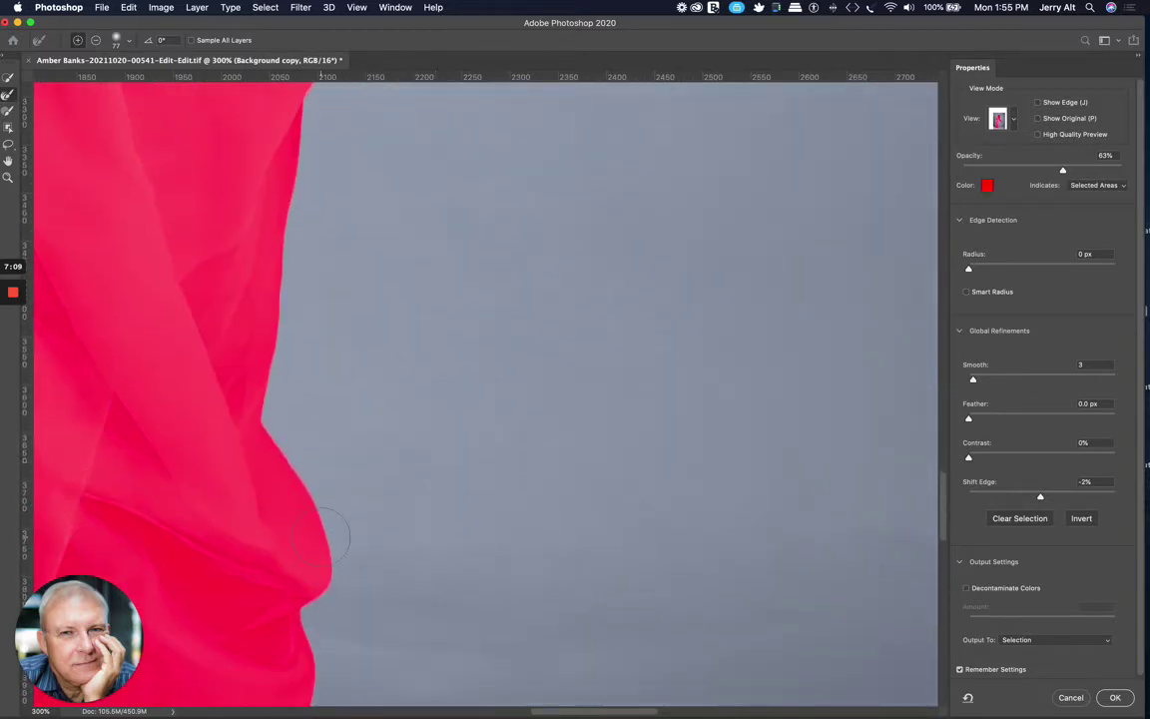
pyautogui.scroll(2, 360, 457)
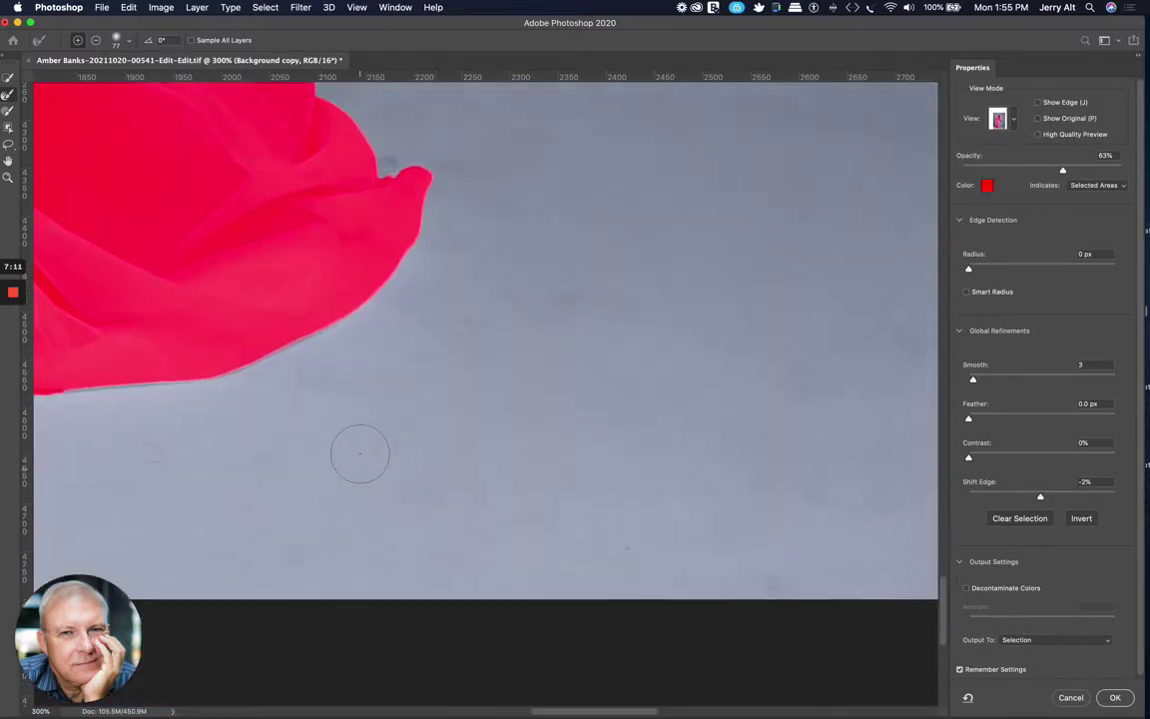
pyautogui.scroll(15, 360, 455)
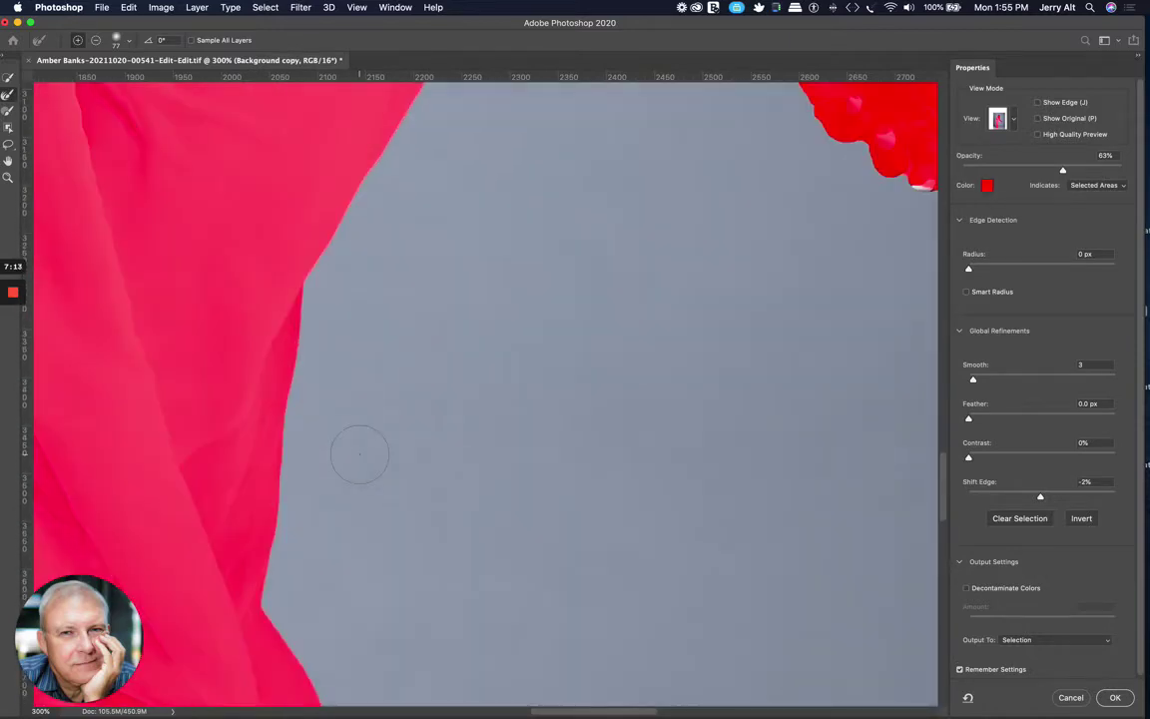
pyautogui.scroll(10, 360, 455)
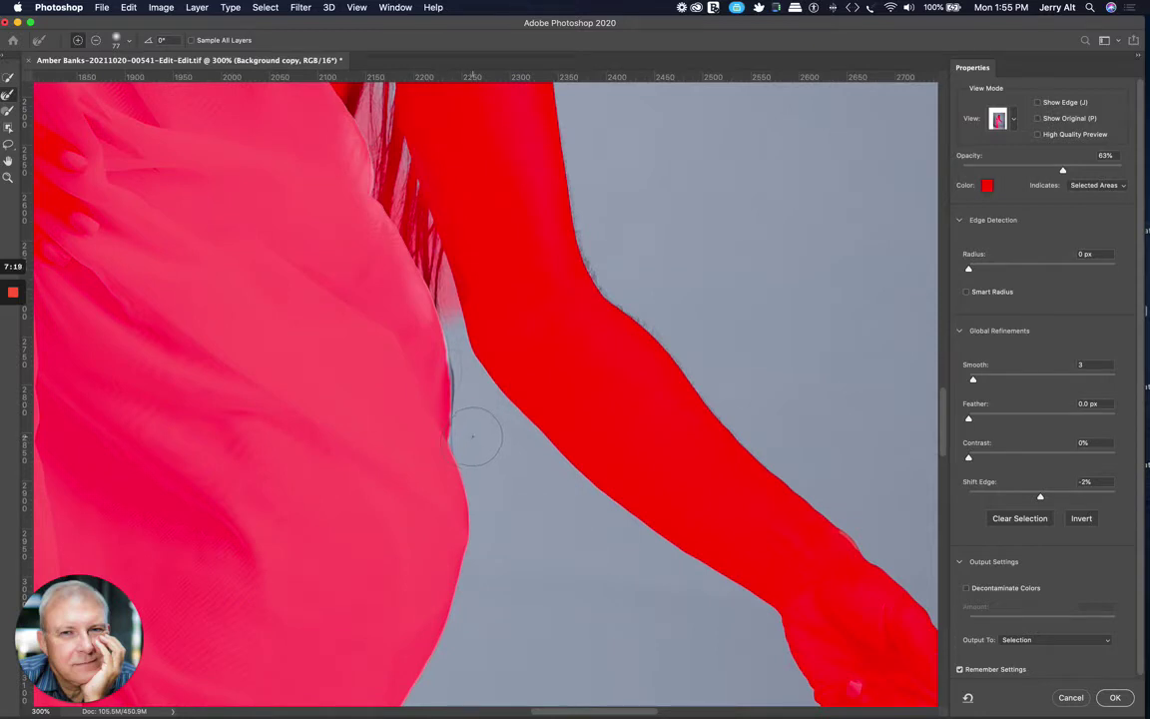
pyautogui.scroll(-5, 503, 457)
pyautogui.hscroll(4, 503, 458)
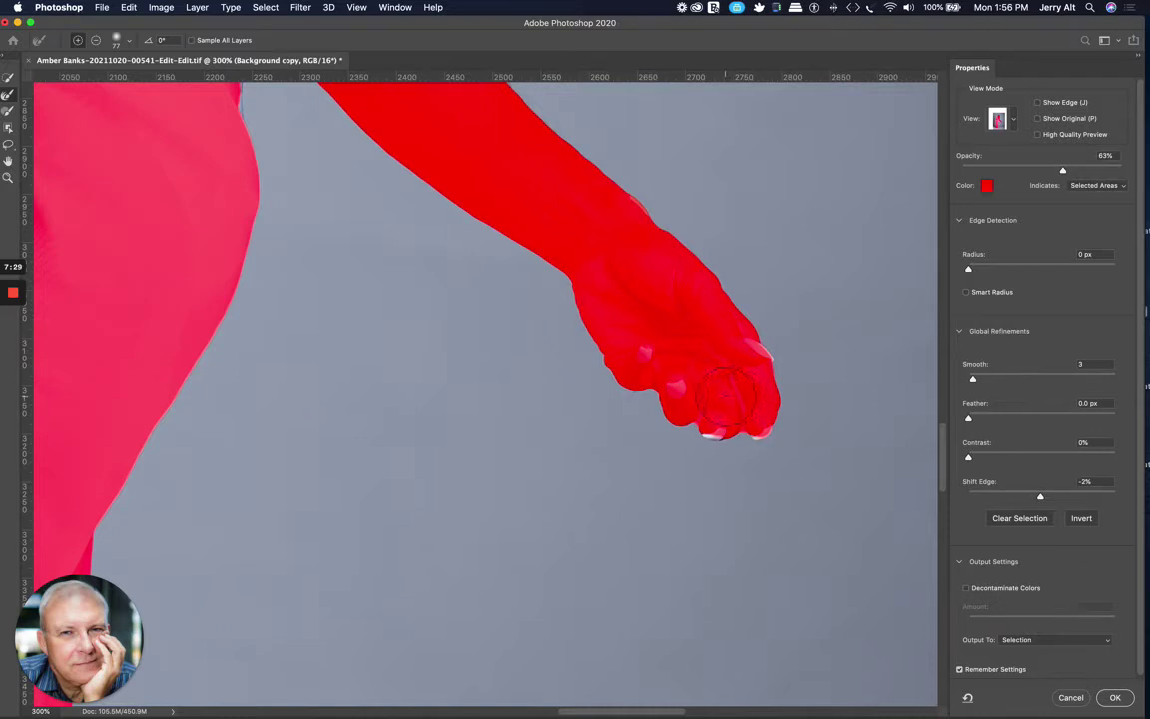
pyautogui.press('super+0')
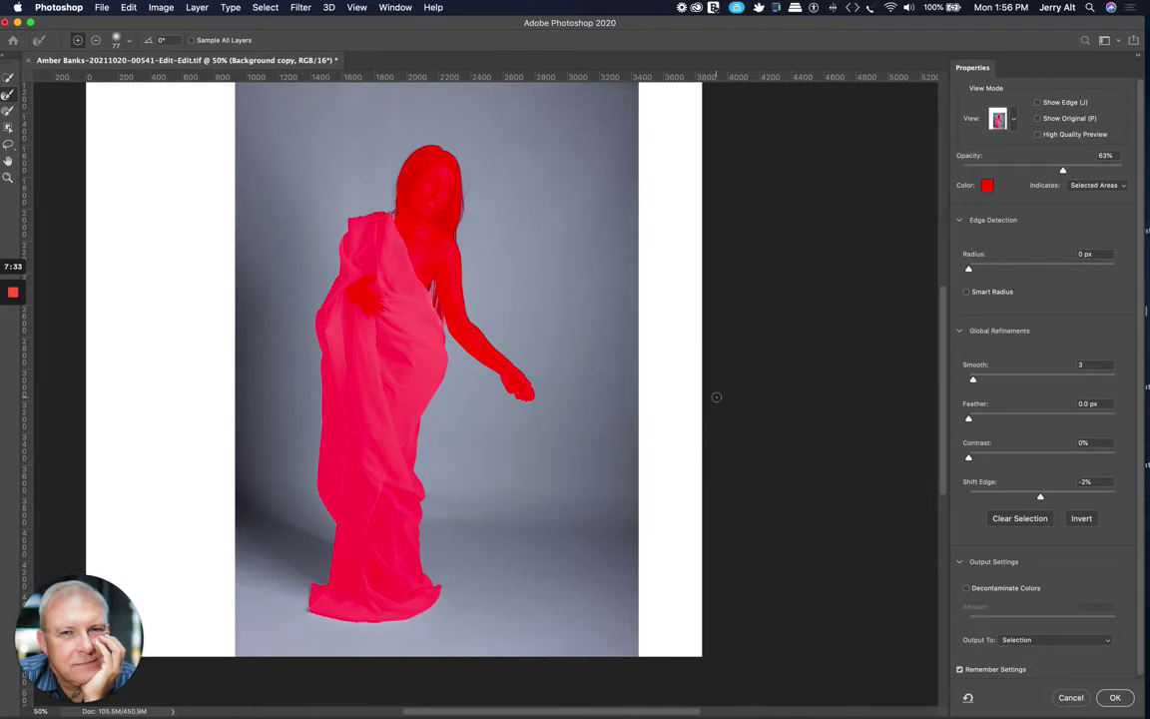
# Step: Preview the mask in Black & White view, then return to the Overlay view
pyautogui.click(1015, 121)
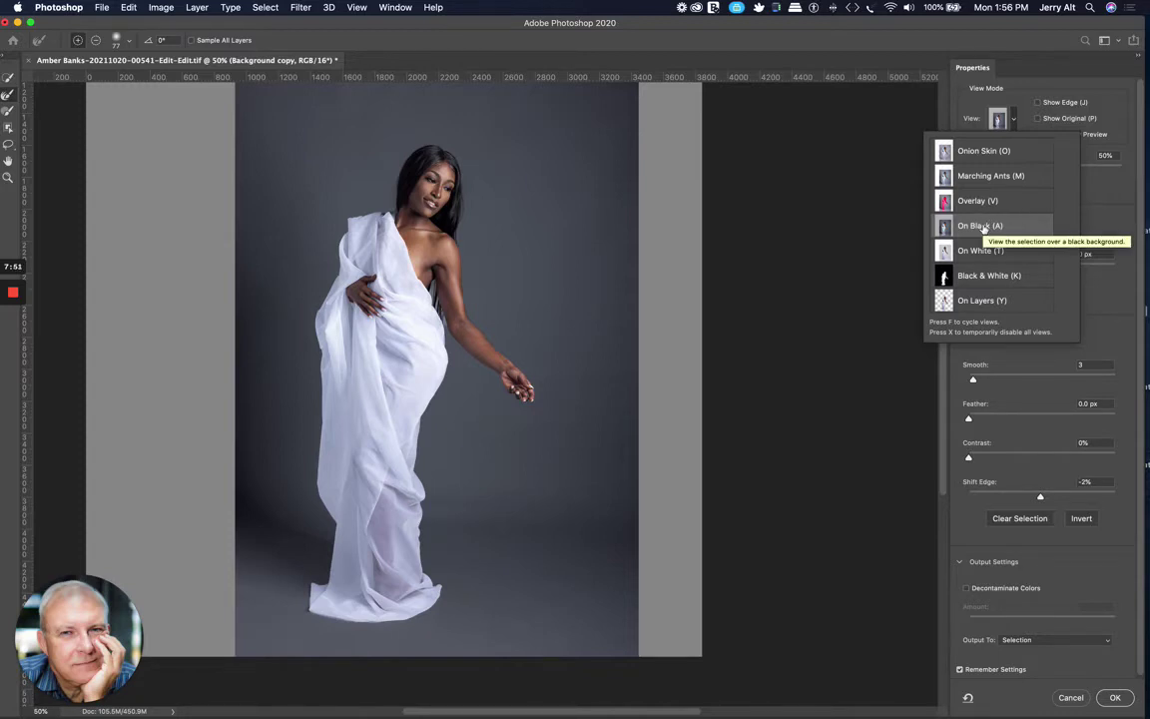
pyautogui.click(988, 277)
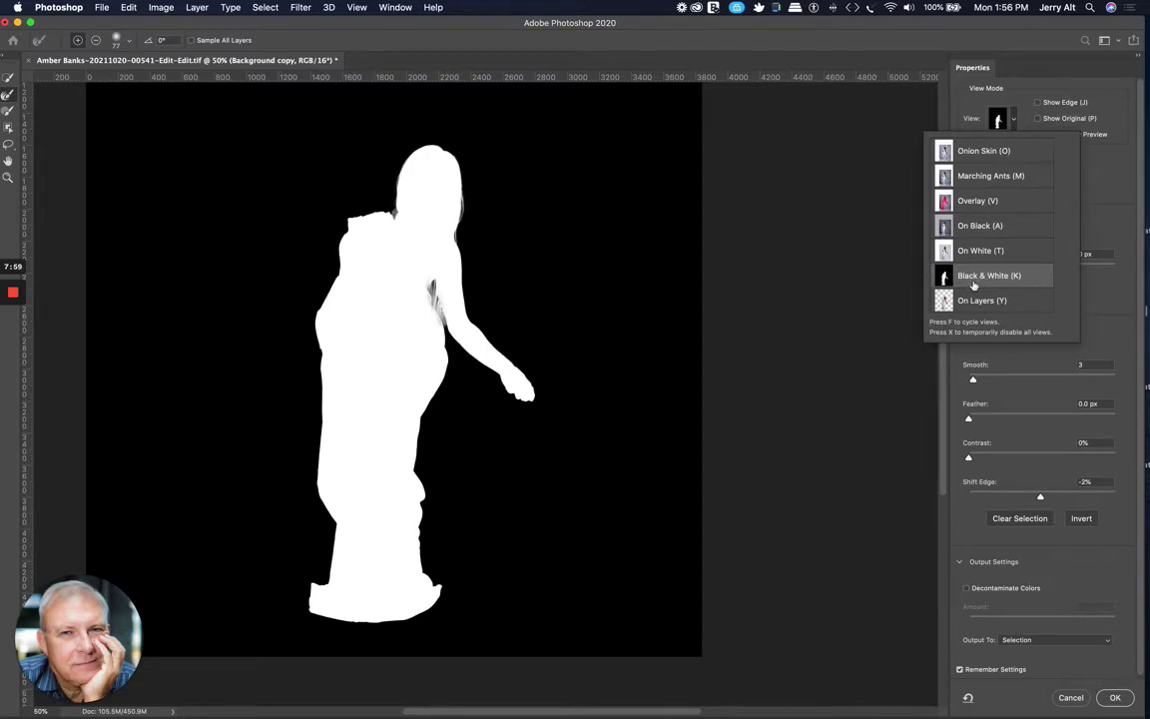
pyautogui.click(978, 203)
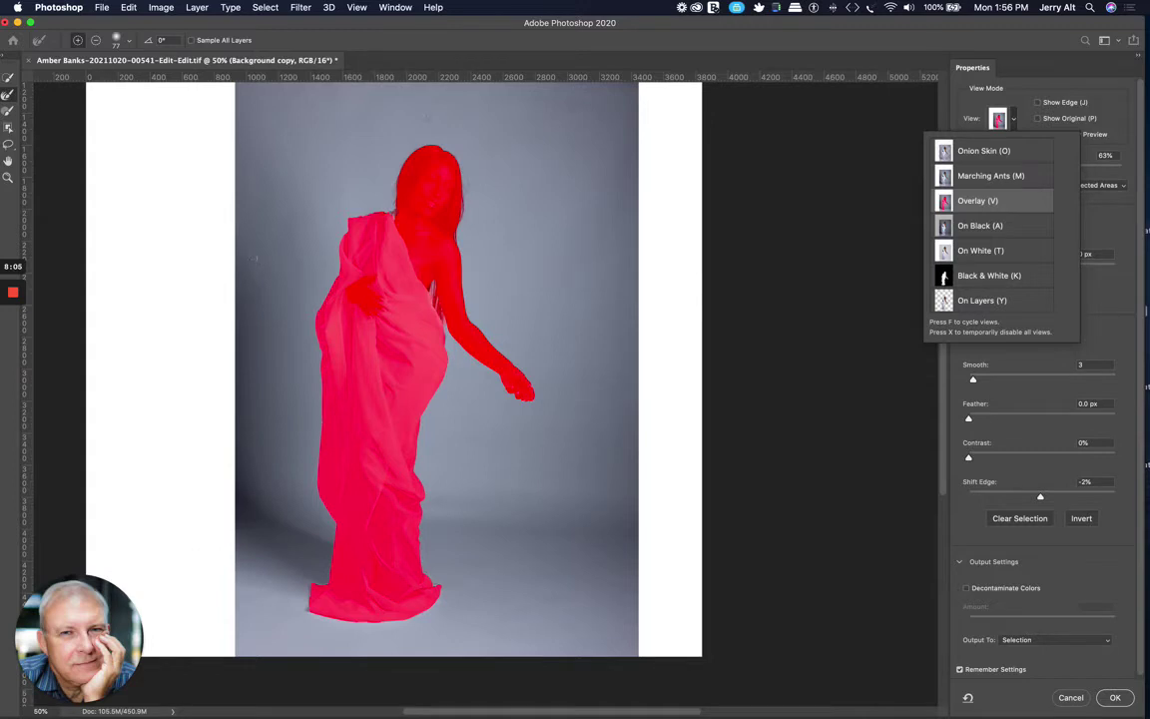
pyautogui.click(923, 85)
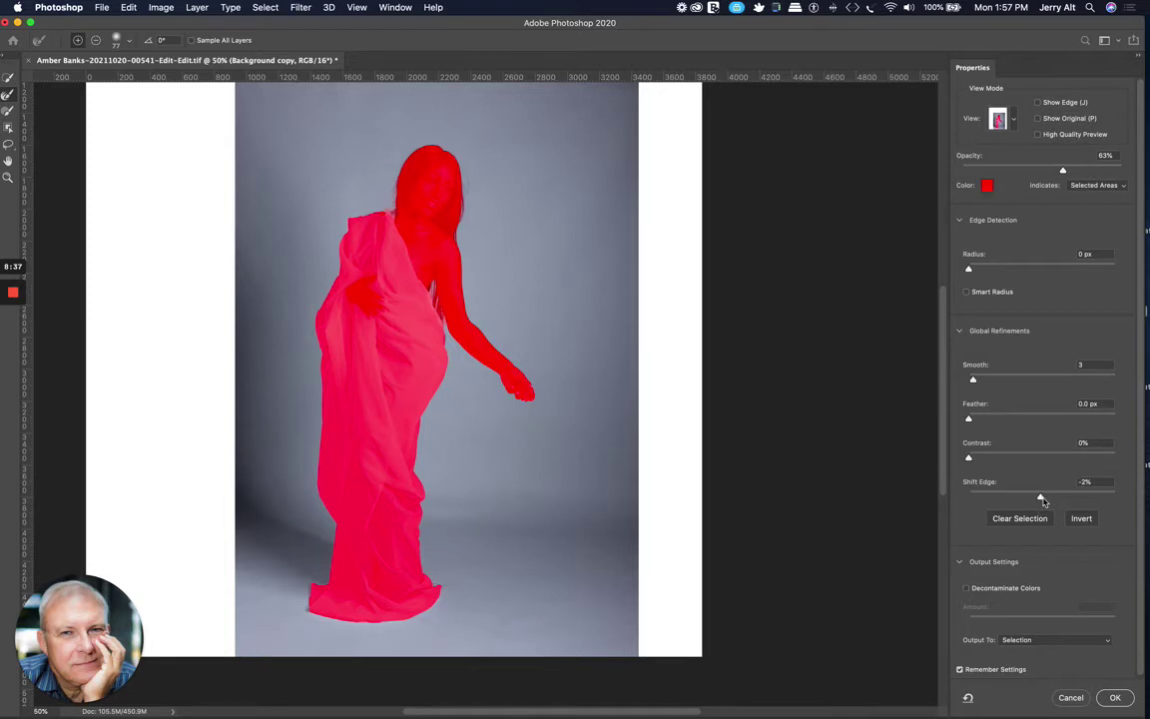
# Step: Try Shift Edge at +2%, set it back to -2%, and apply the refined selection
pyautogui.moveTo(1043, 501); pyautogui.dragTo(1043, 501)
pyautogui.click(1042, 500)
pyautogui.moveTo(1043, 500); pyautogui.dragTo(1041, 500)
pyautogui.click(1115, 698)
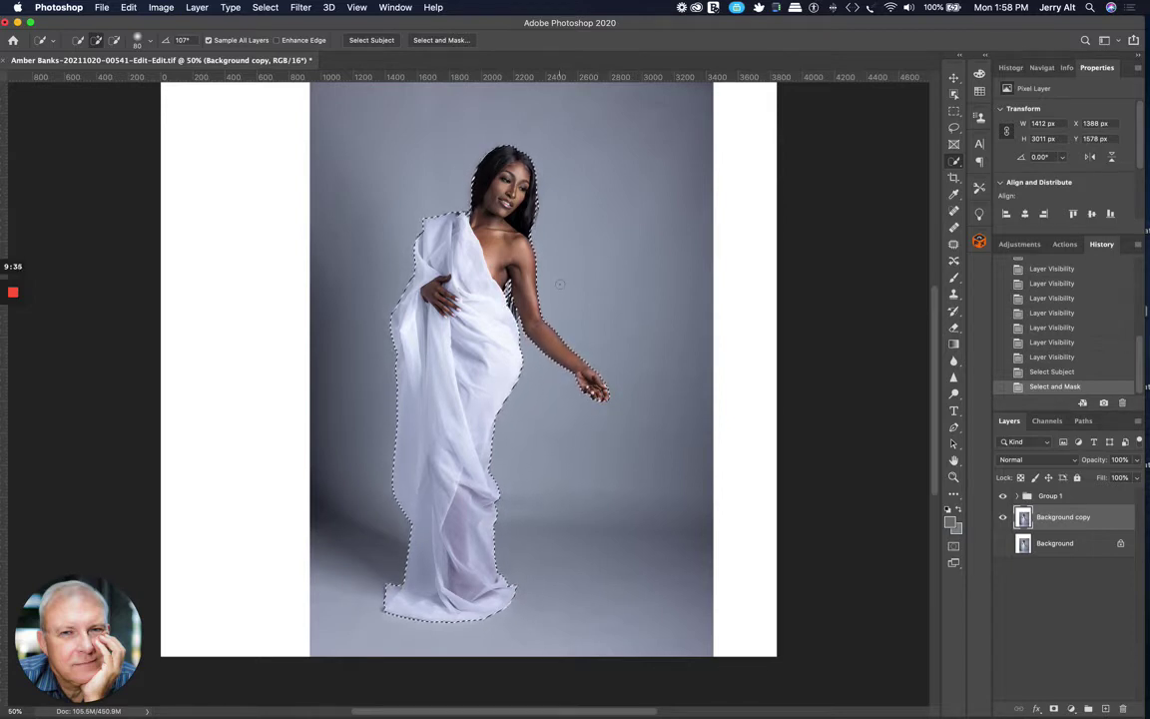
# Step: Save the model's refined selection as a new alpha channel named after the model
pyautogui.press('super+equal')
pyautogui.press('super+equal')
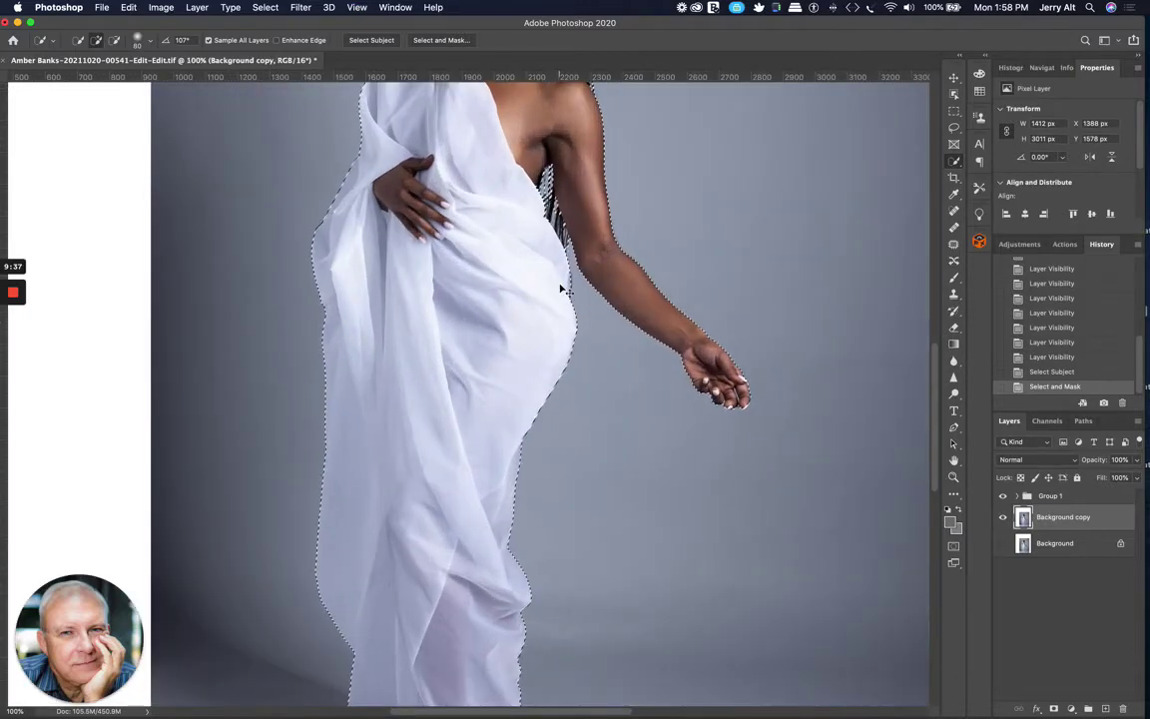
pyautogui.press('super+minus')
pyautogui.press('super+minus')
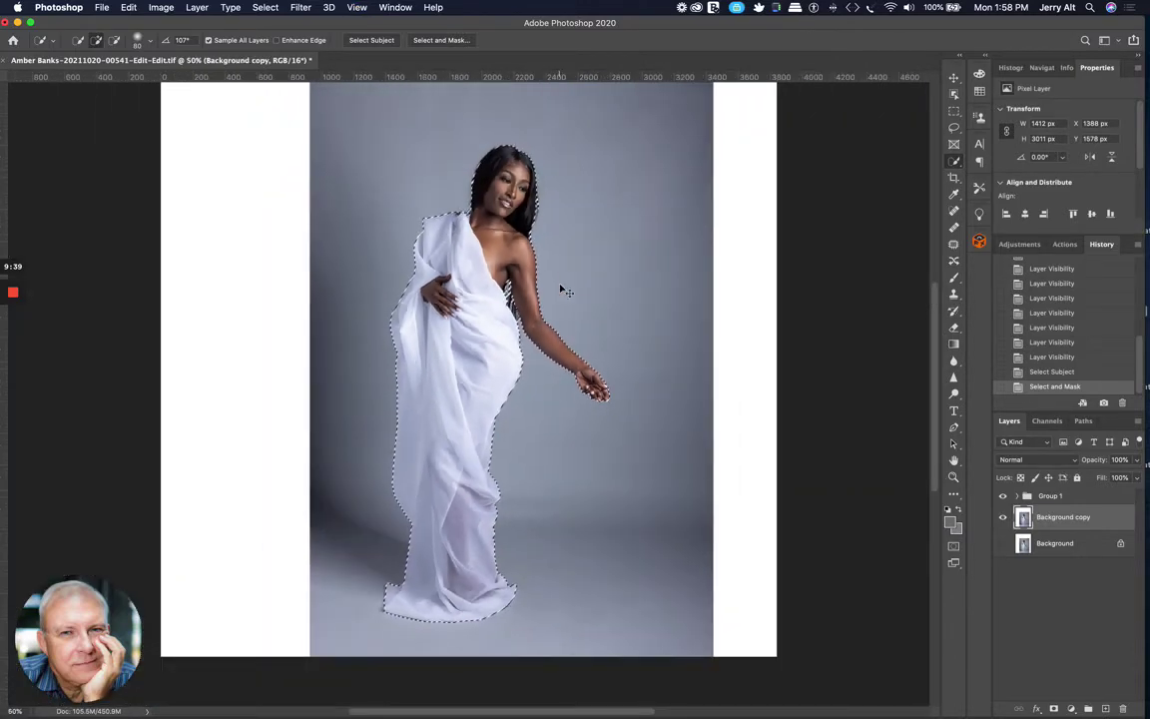
pyautogui.press('super+minus')
pyautogui.press('super+equal')
pyautogui.press('super+equal')
pyautogui.press('super+equal')
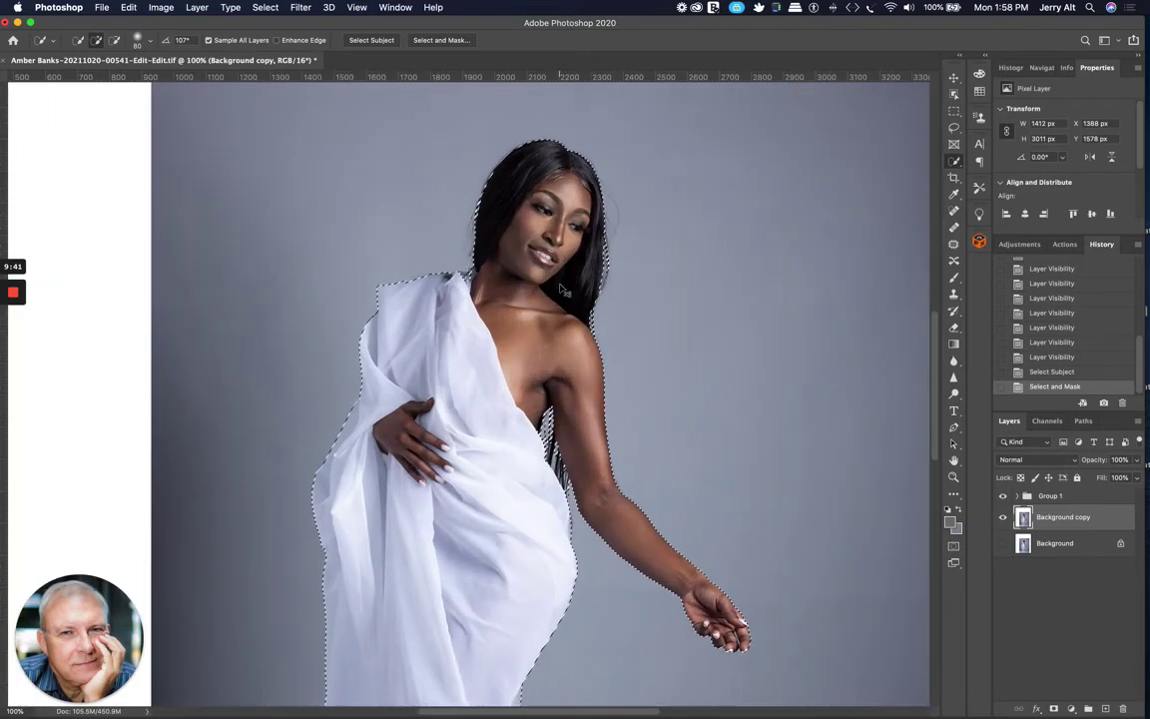
pyautogui.press('super+minus')
pyautogui.press('super+minus')
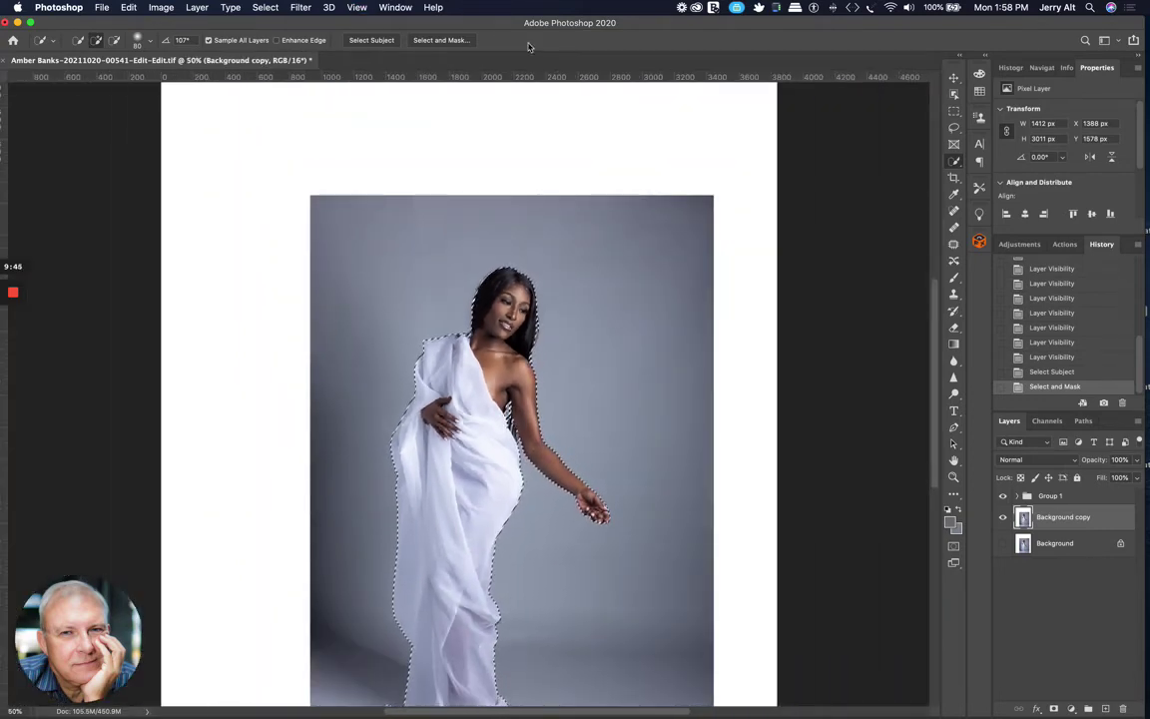
pyautogui.click(272, 7)
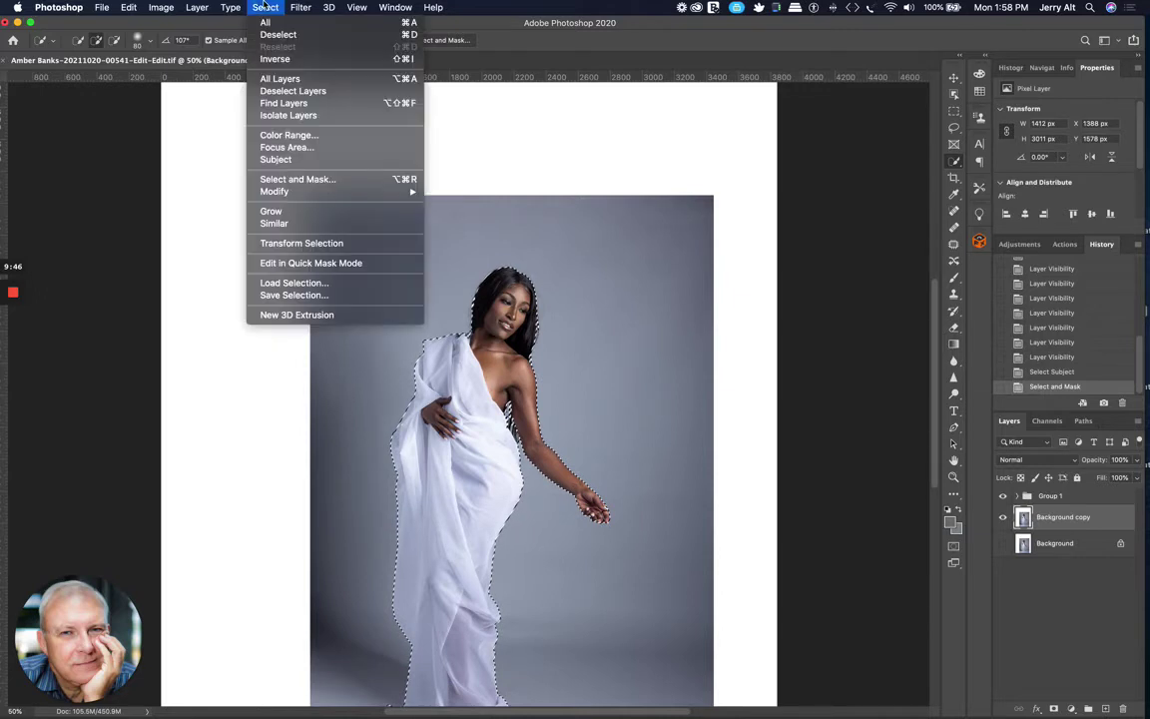
pyautogui.click(317, 296)
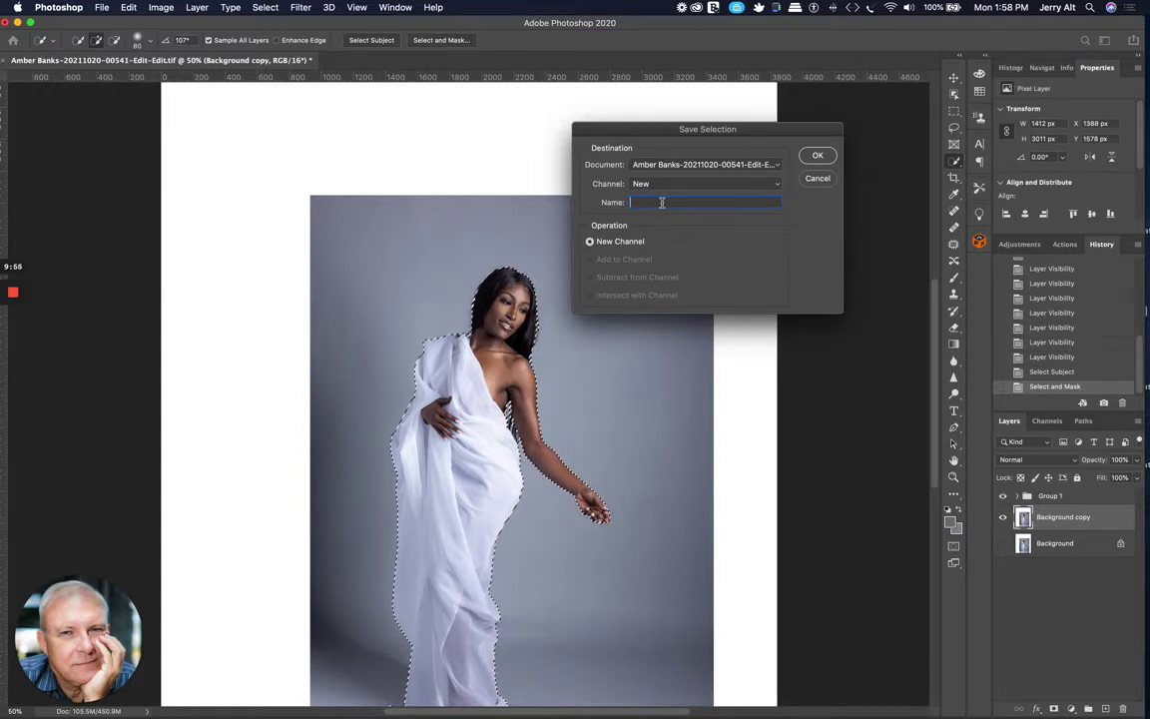
pyautogui.write('amber')
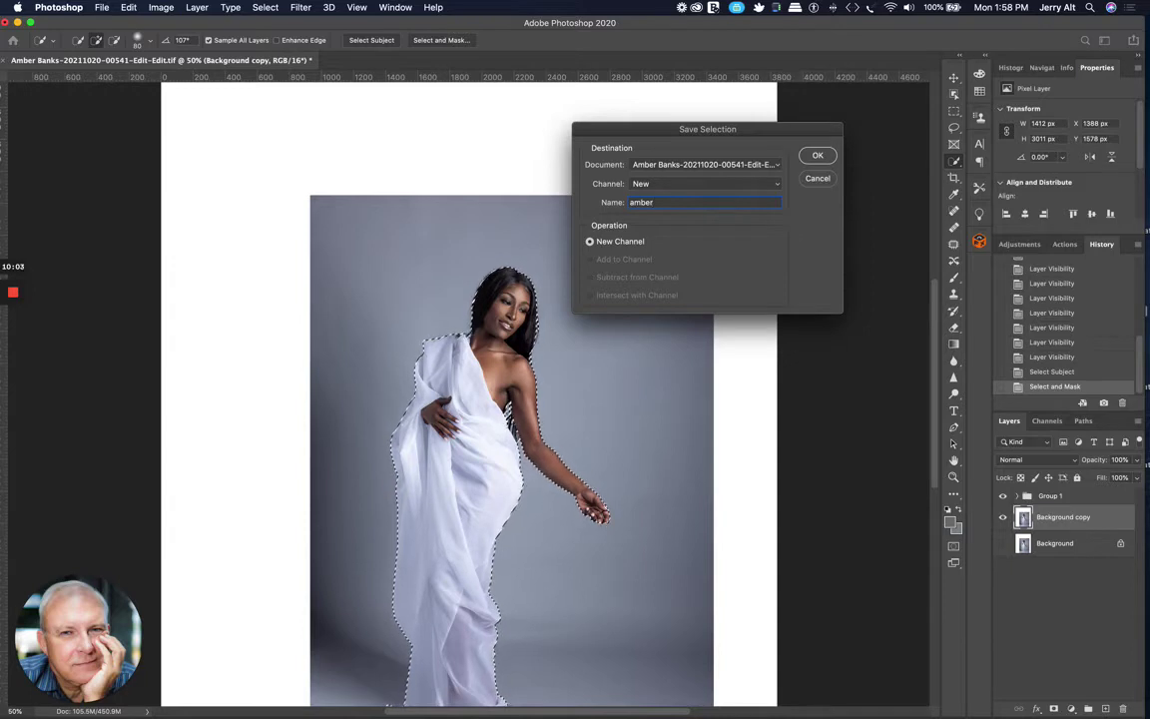
pyautogui.press('Return')
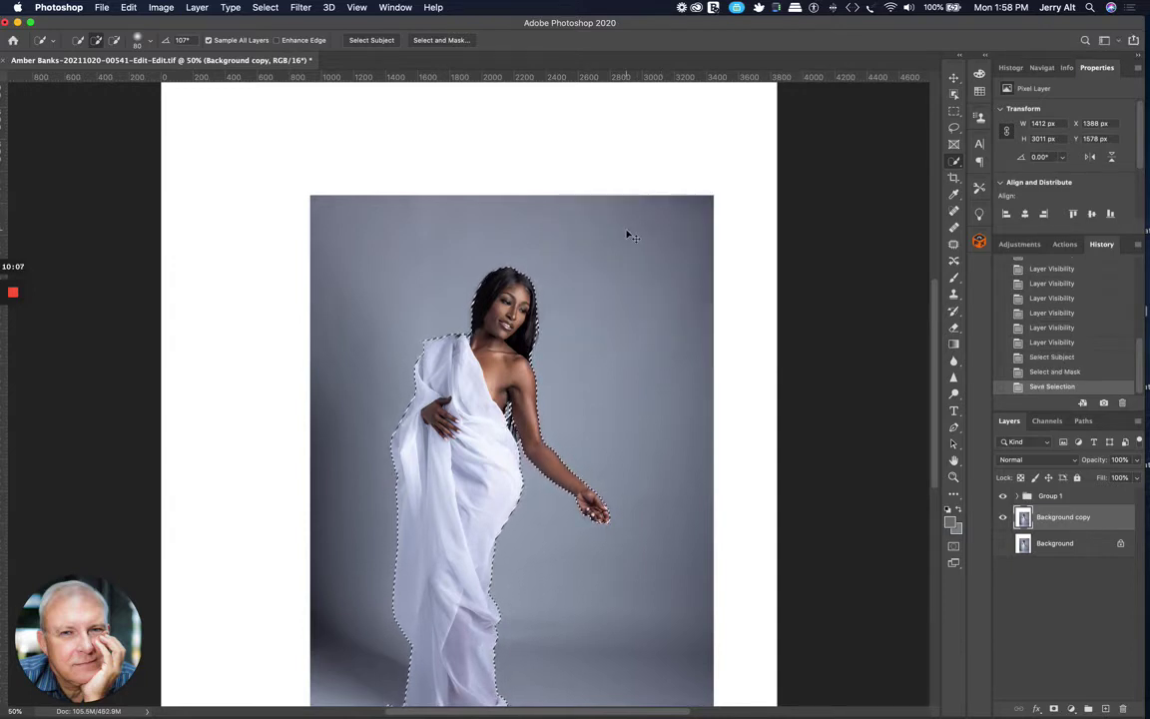
# Step: Deselect and slide the photo higher inside the canvas
pyautogui.press('super+d')
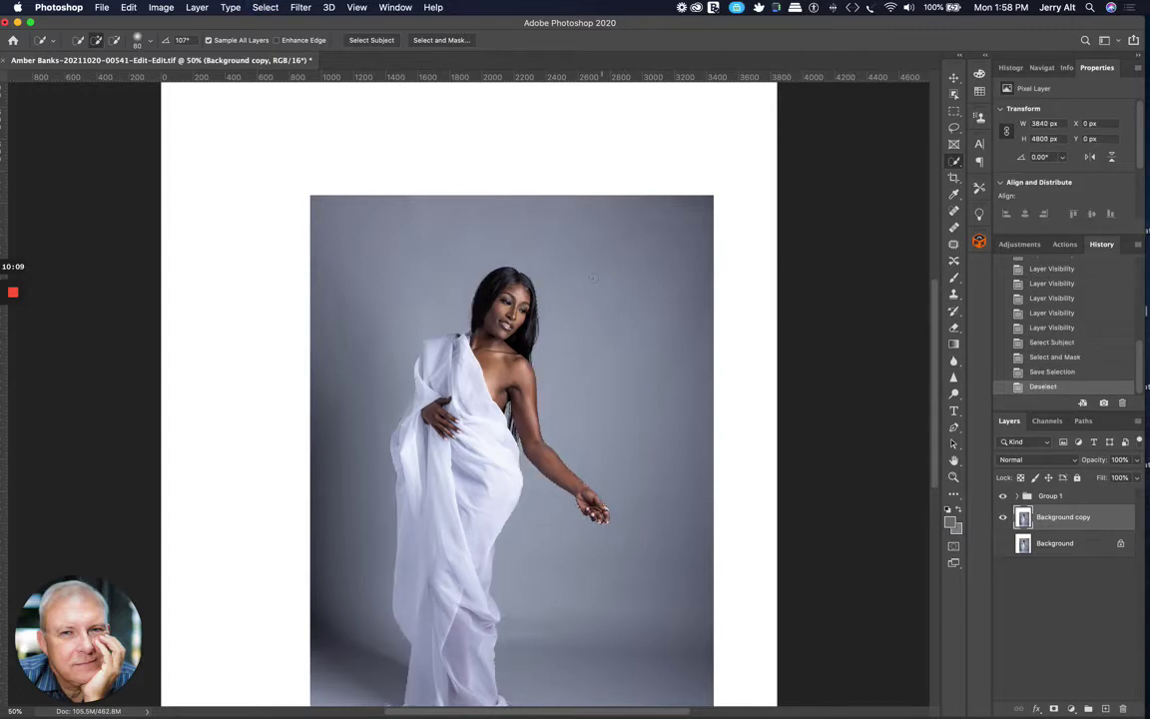
pyautogui.moveTo(575, 306); pyautogui.dragTo(575, 291)
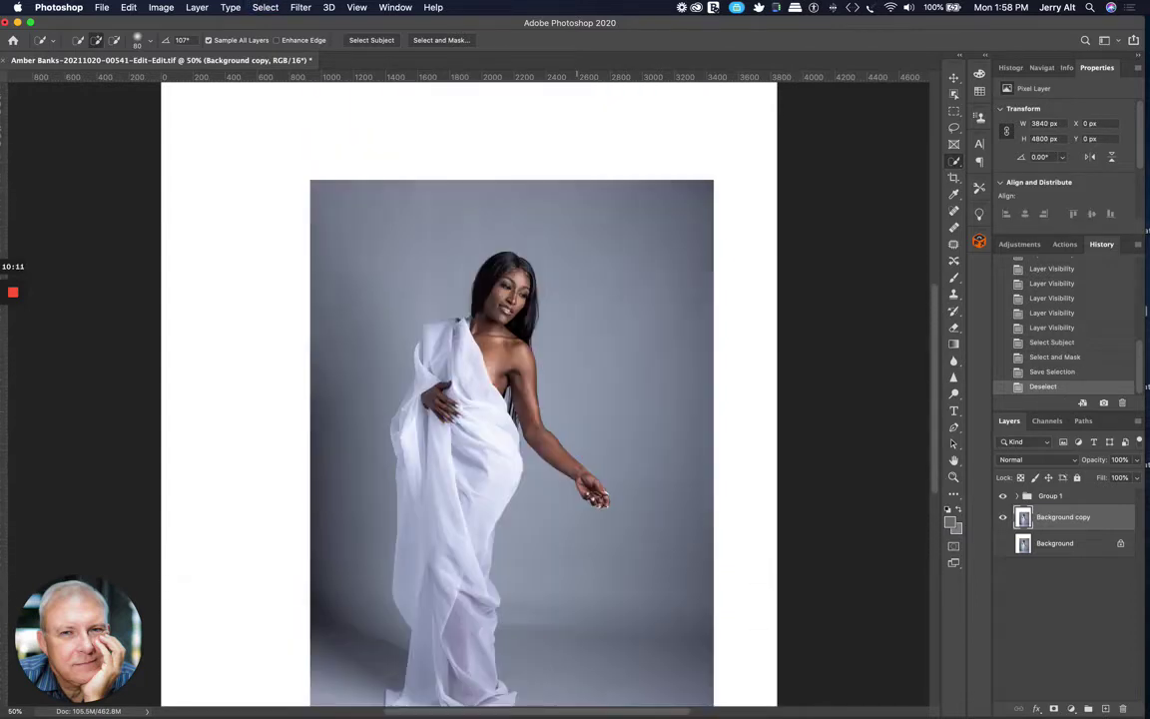
pyautogui.moveTo(577, 364); pyautogui.dragTo(577, 303)
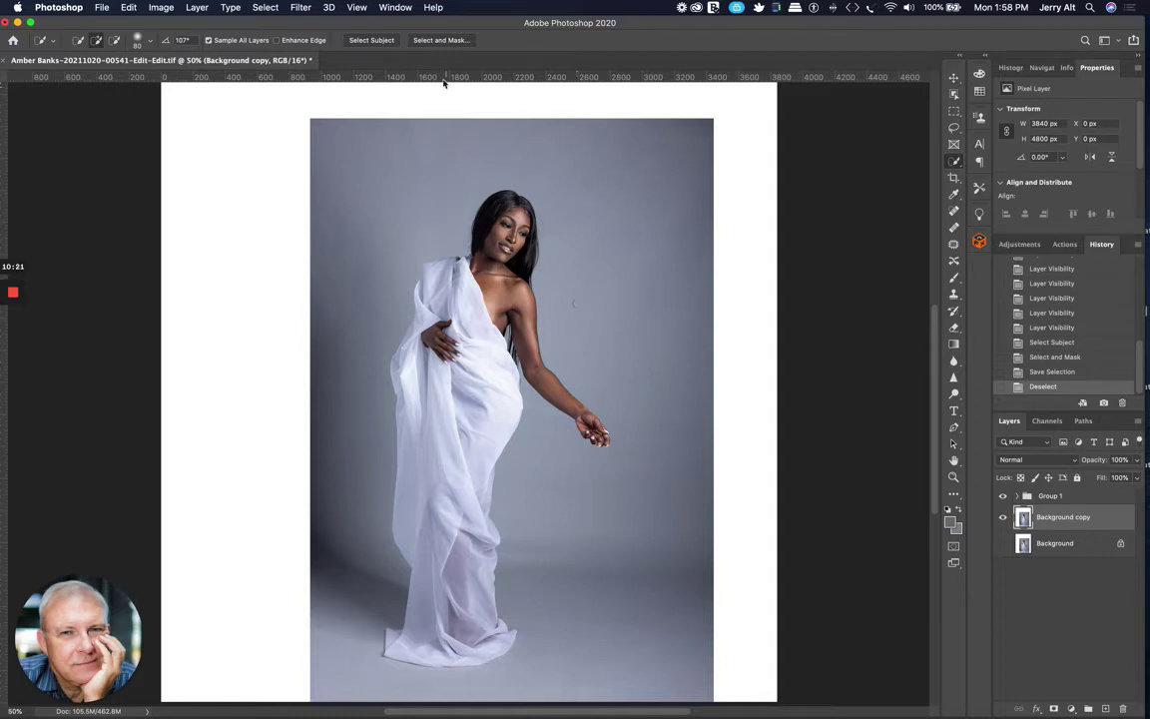
# Step: Place 'Dreamy Digital Background 1 by Summerana' as an embedded image after previewing other backgrounds
pyautogui.click(99, 7)
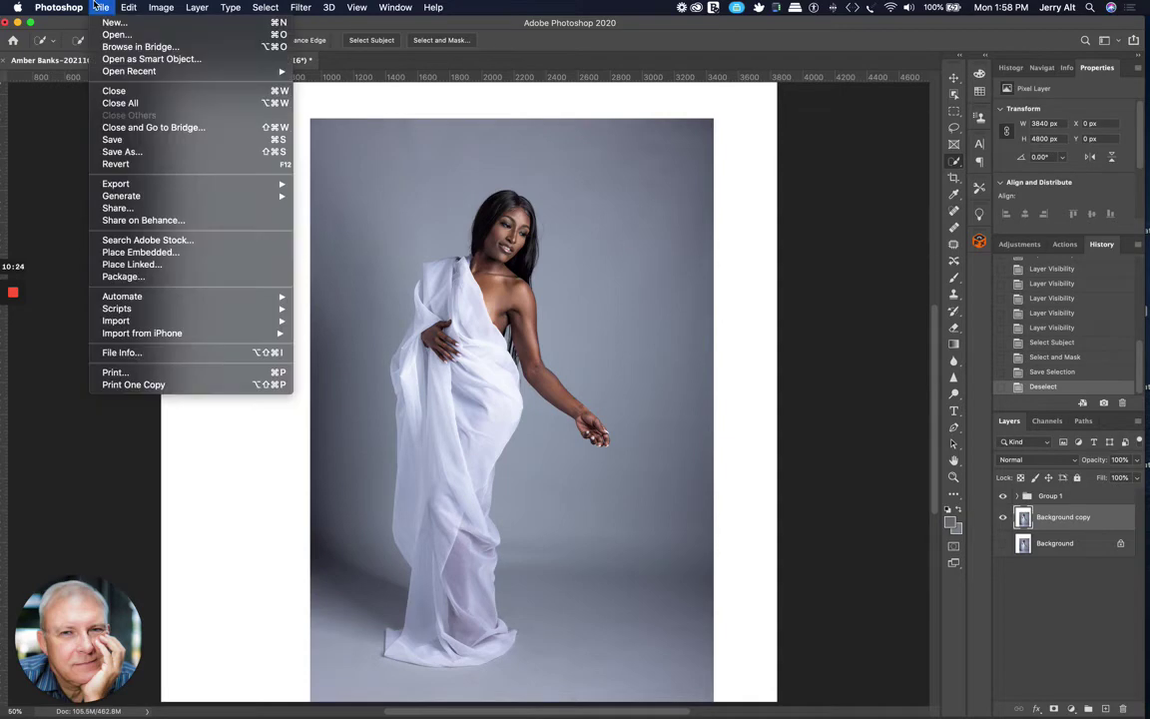
pyautogui.click(160, 257)
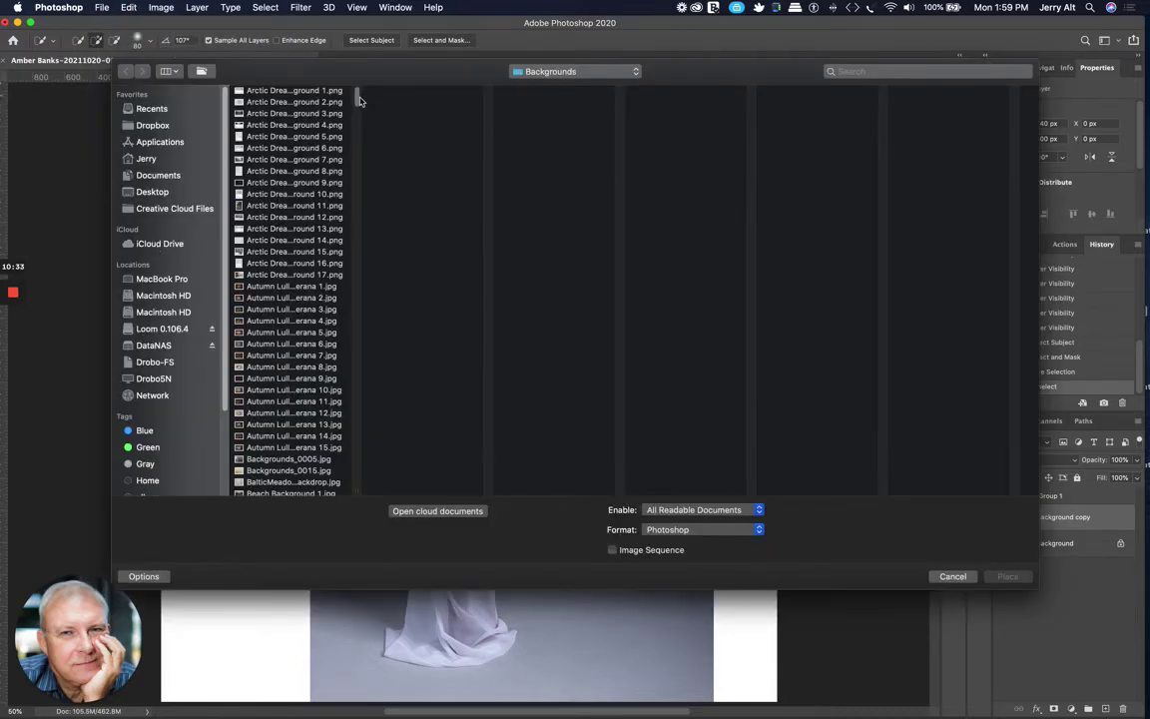
pyautogui.moveTo(358, 97); pyautogui.dragTo(356, 172)
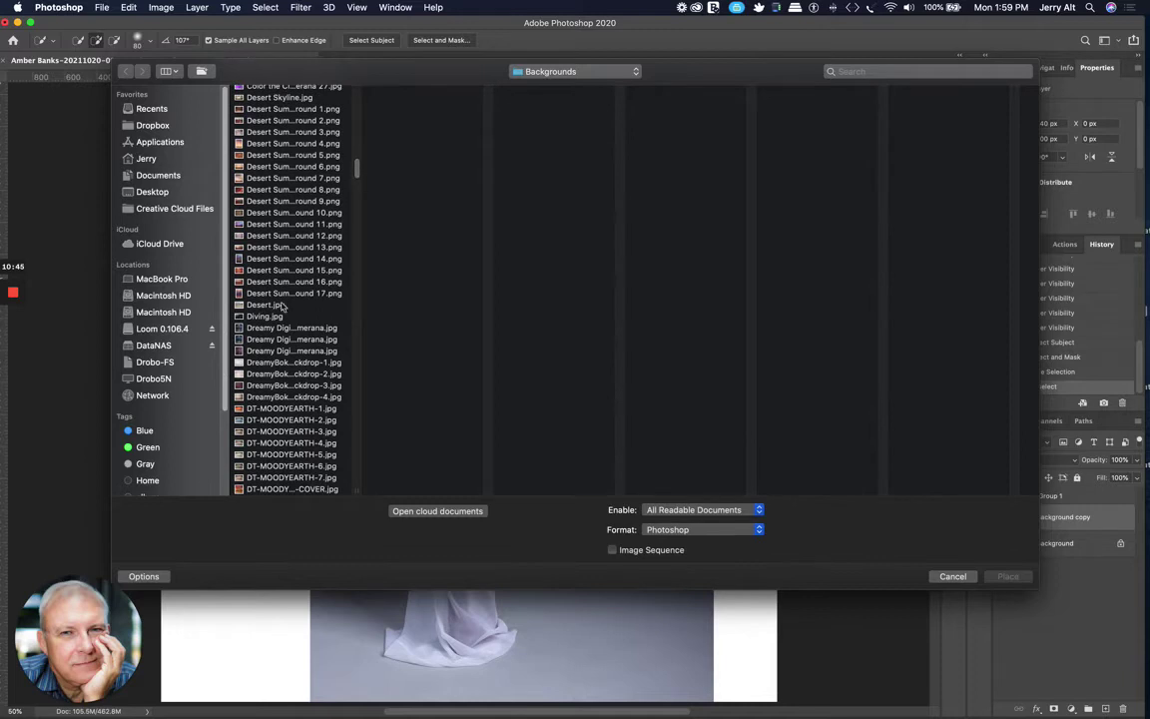
pyautogui.click(272, 329)
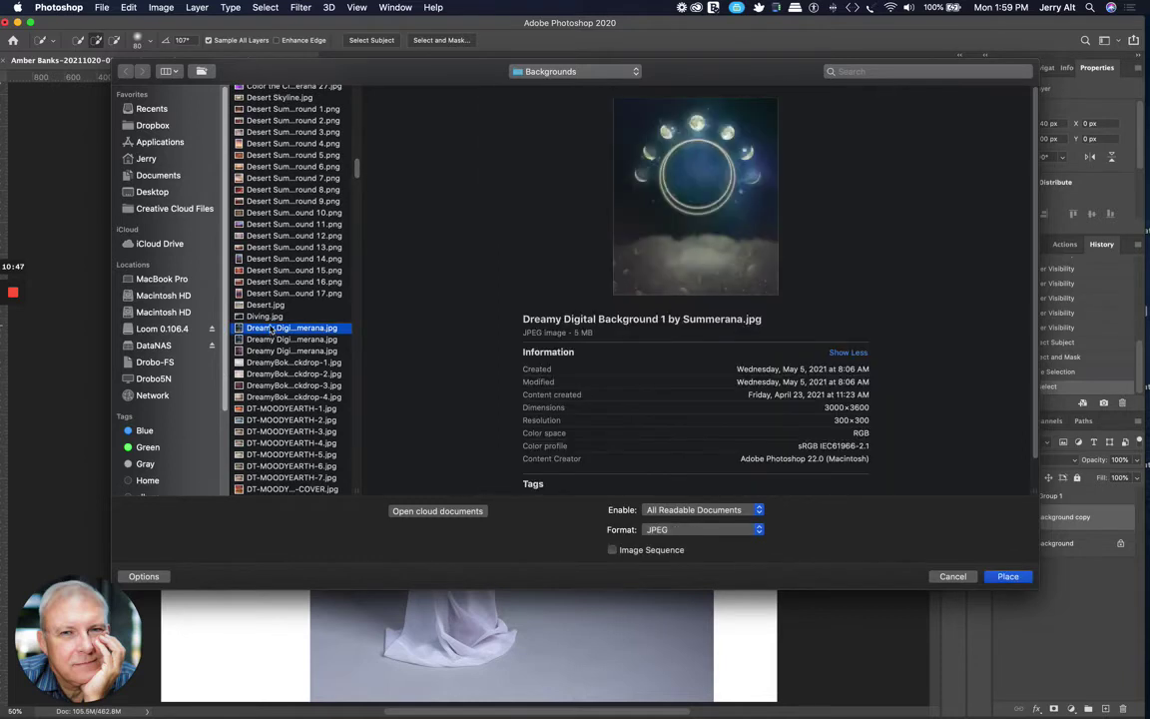
pyautogui.click(270, 341)
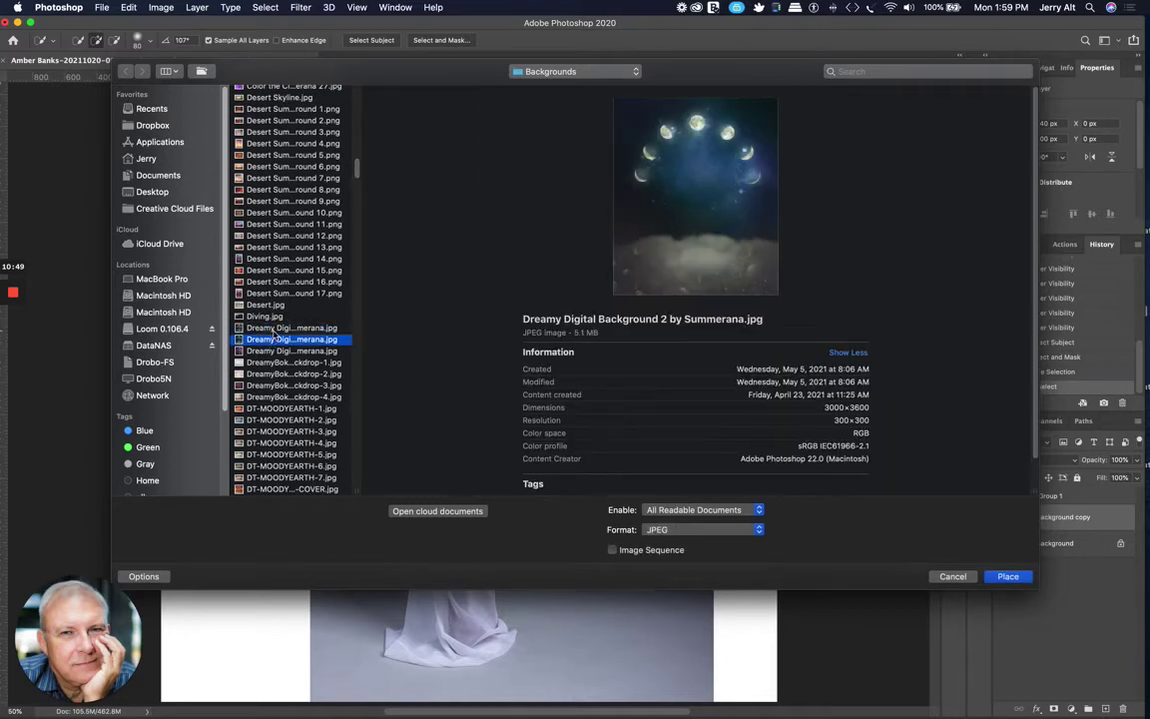
pyautogui.click(275, 329)
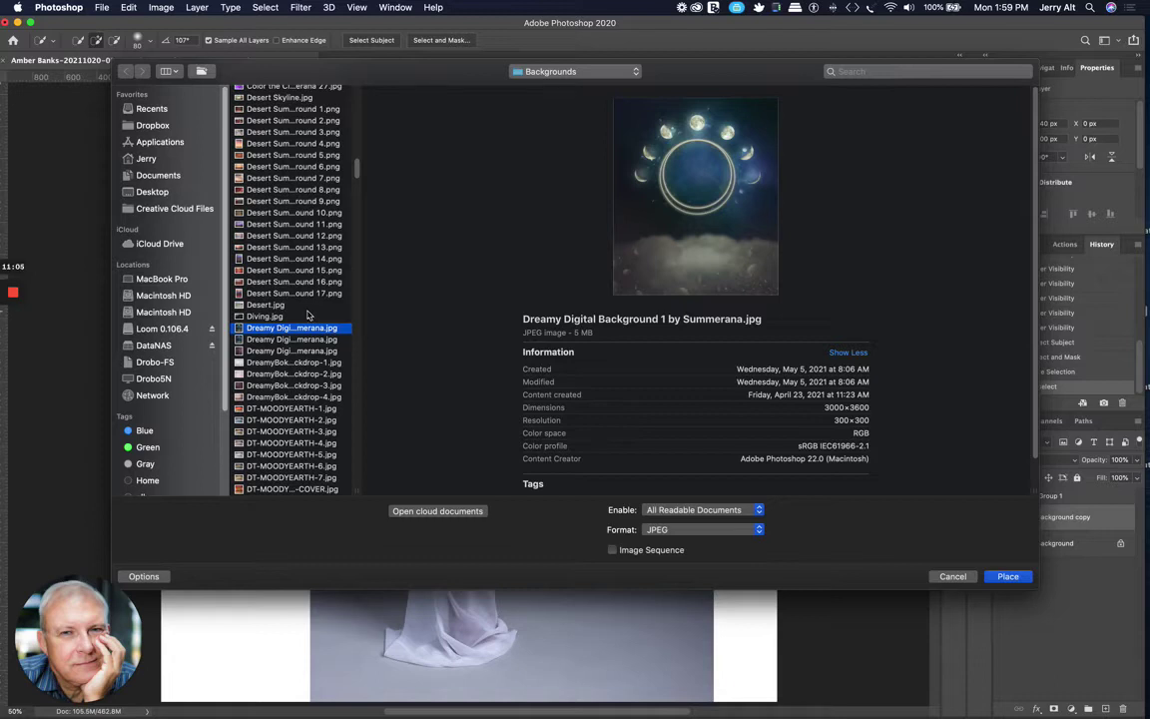
pyautogui.click(282, 258)
pyautogui.click(282, 214)
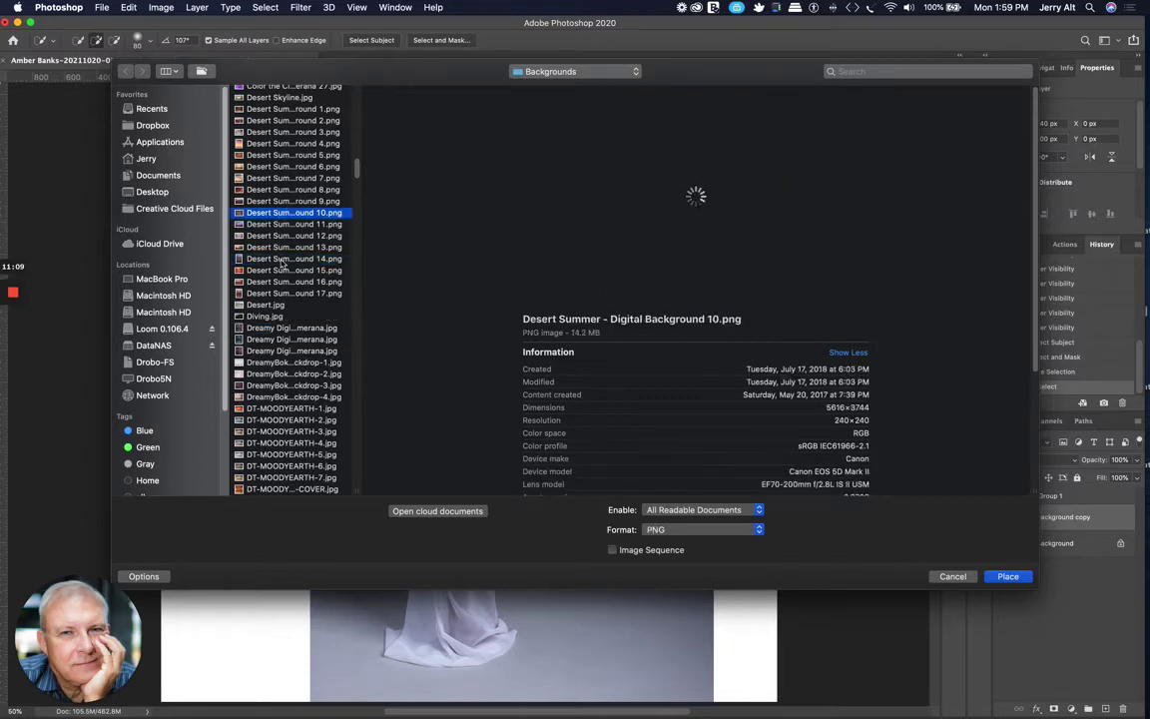
pyautogui.click(293, 420)
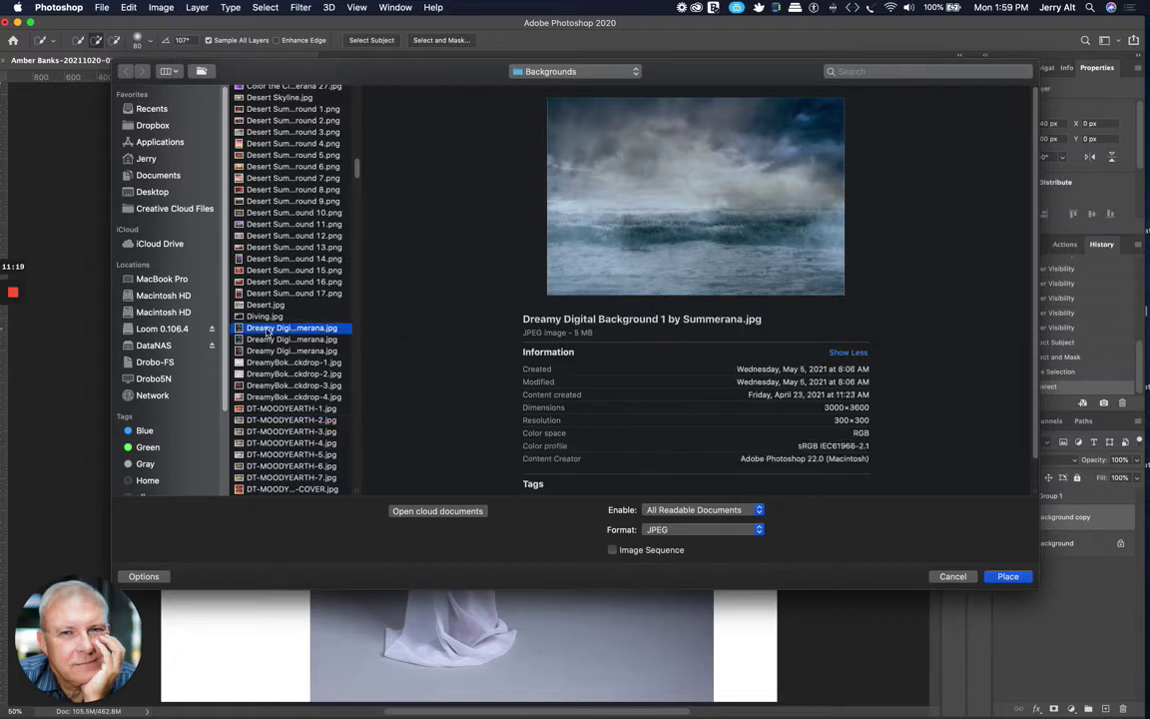
pyautogui.click(267, 330)
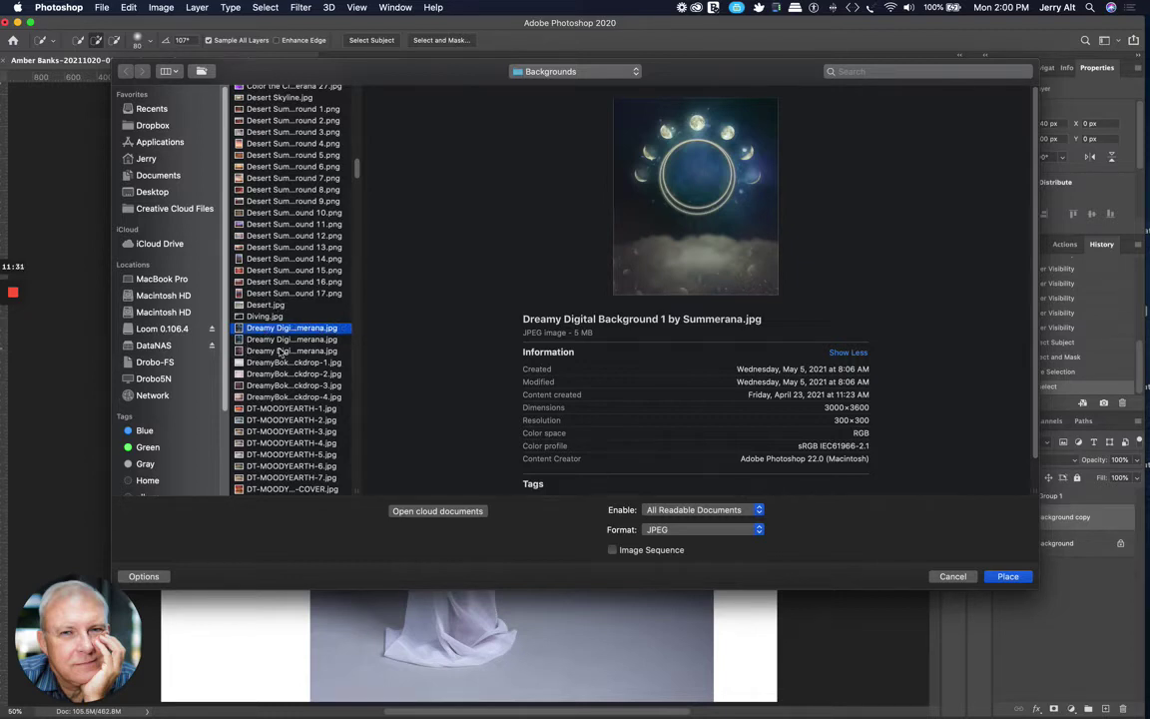
pyautogui.click(1007, 576)
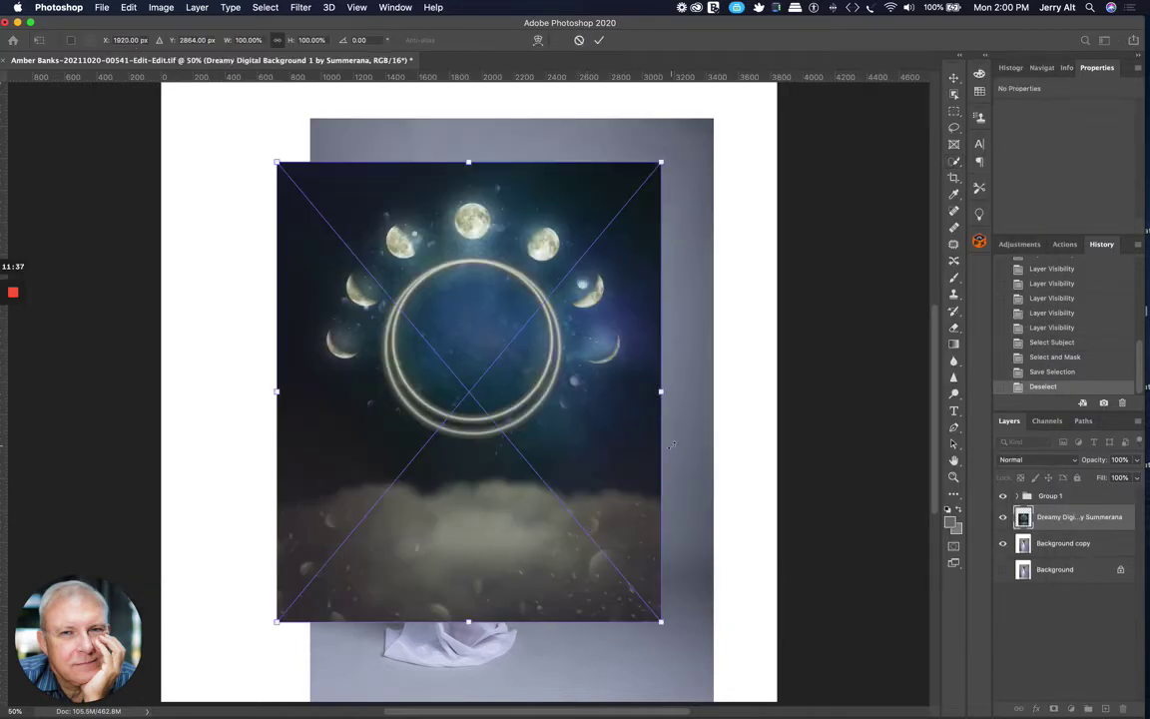
# Step: Scale the moon-ring image to 4000 × 4800 px to cover the whole canvas and commit it
pyautogui.press('super+minus')
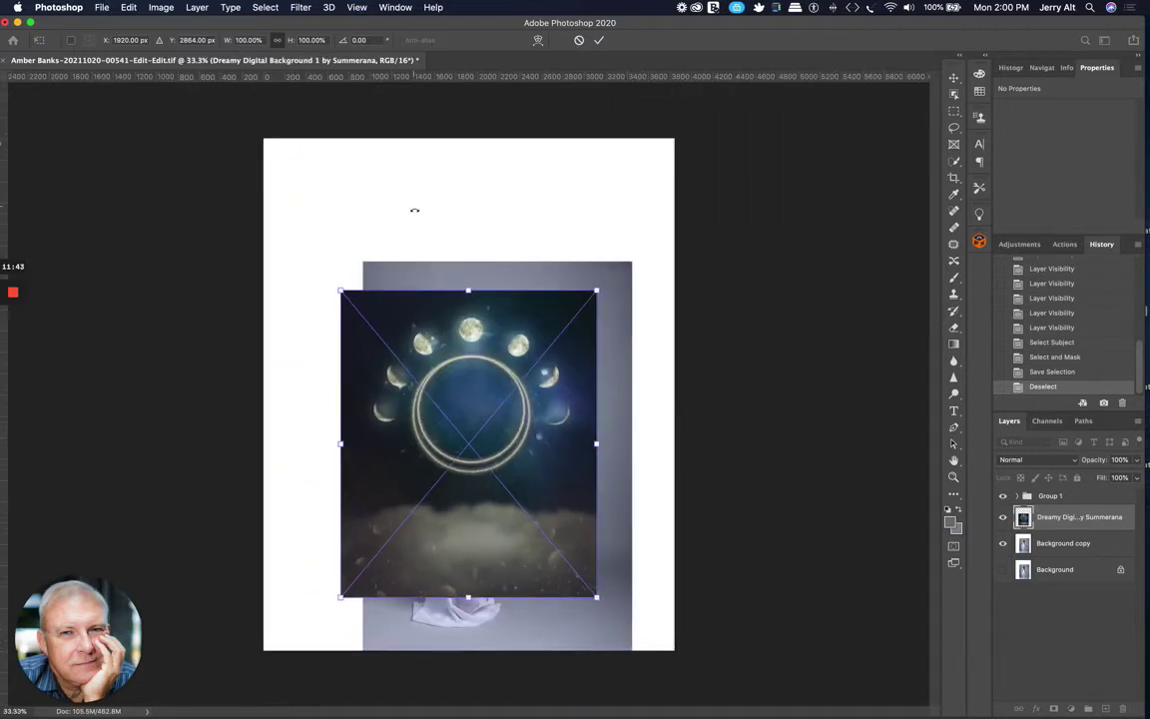
pyautogui.moveTo(496, 314); pyautogui.dragTo(481, 285)
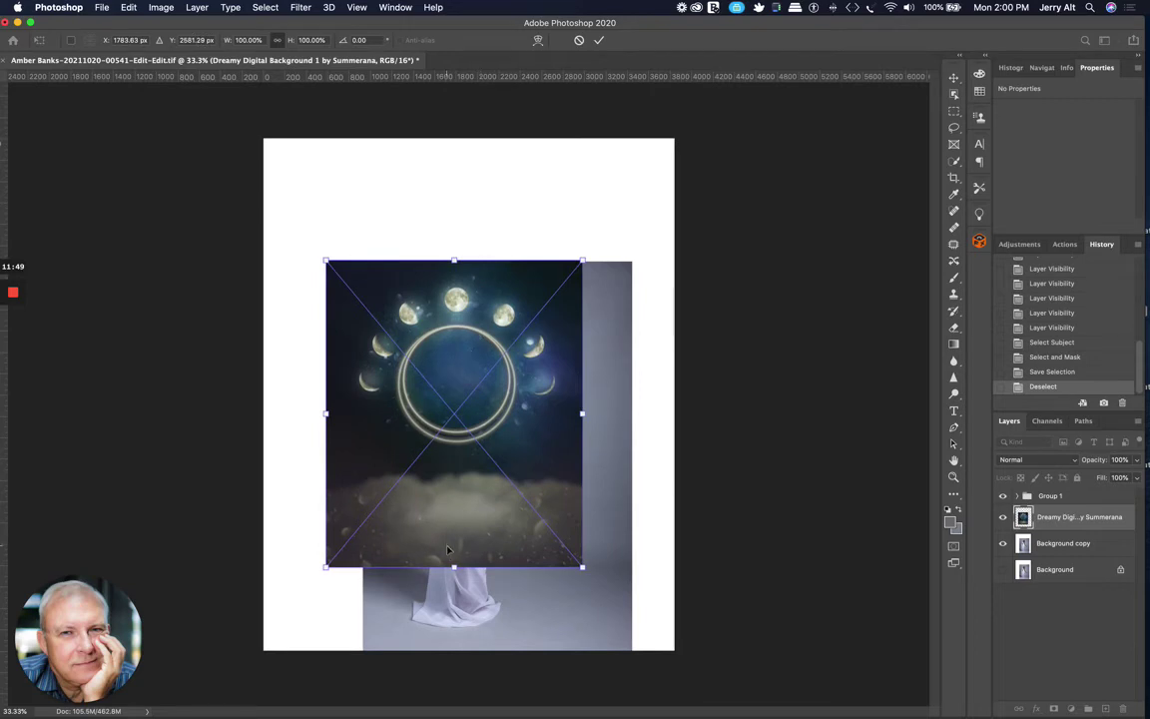
pyautogui.moveTo(454, 565); pyautogui.dragTo(477, 649)
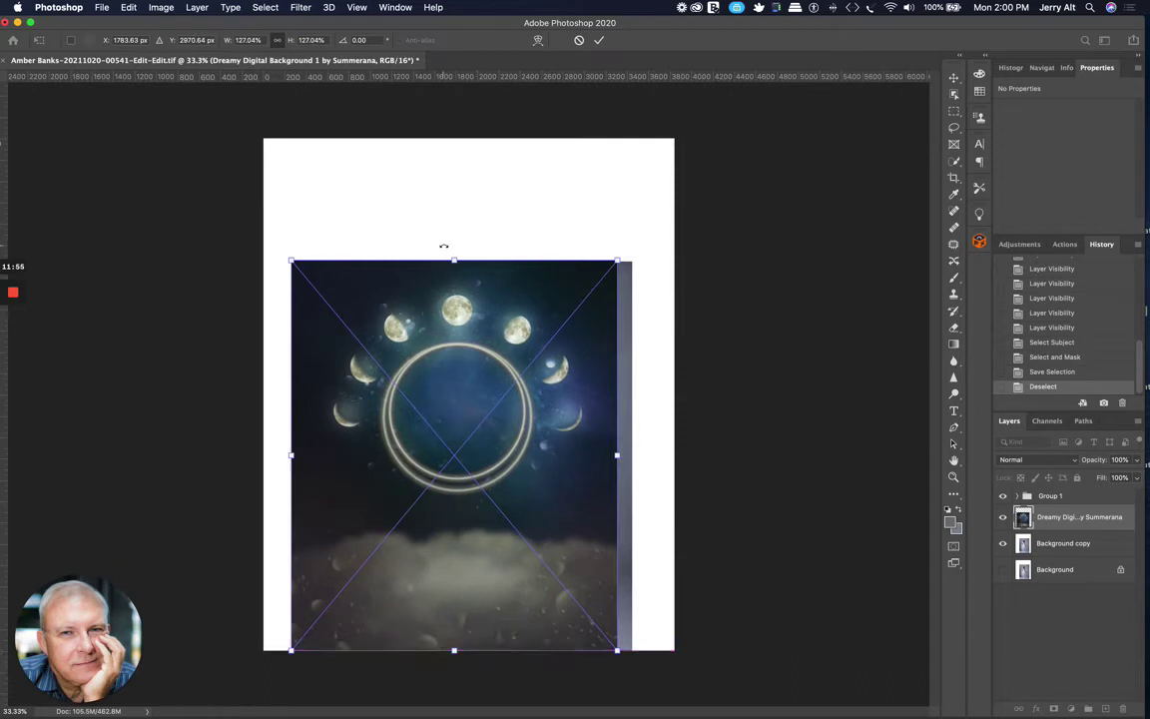
pyautogui.moveTo(454, 262); pyautogui.dragTo(459, 131)
pyautogui.moveTo(505, 328); pyautogui.dragTo(531, 339)
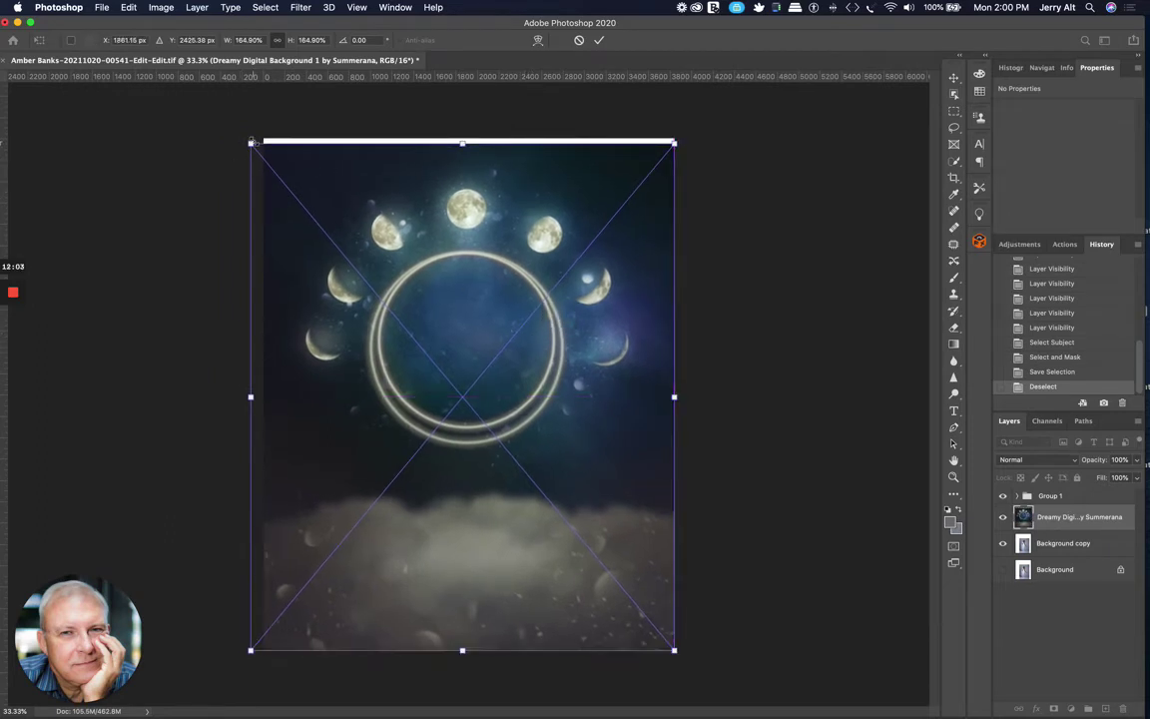
pyautogui.moveTo(251, 143)
pyautogui.mouseDown()
pyautogui.moveTo(262, 128)
pyautogui.moveTo(283, 130)
pyautogui.moveTo(262, 126)
pyautogui.mouseUp()
pyautogui.moveTo(468, 157); pyautogui.dragTo(468, 139)
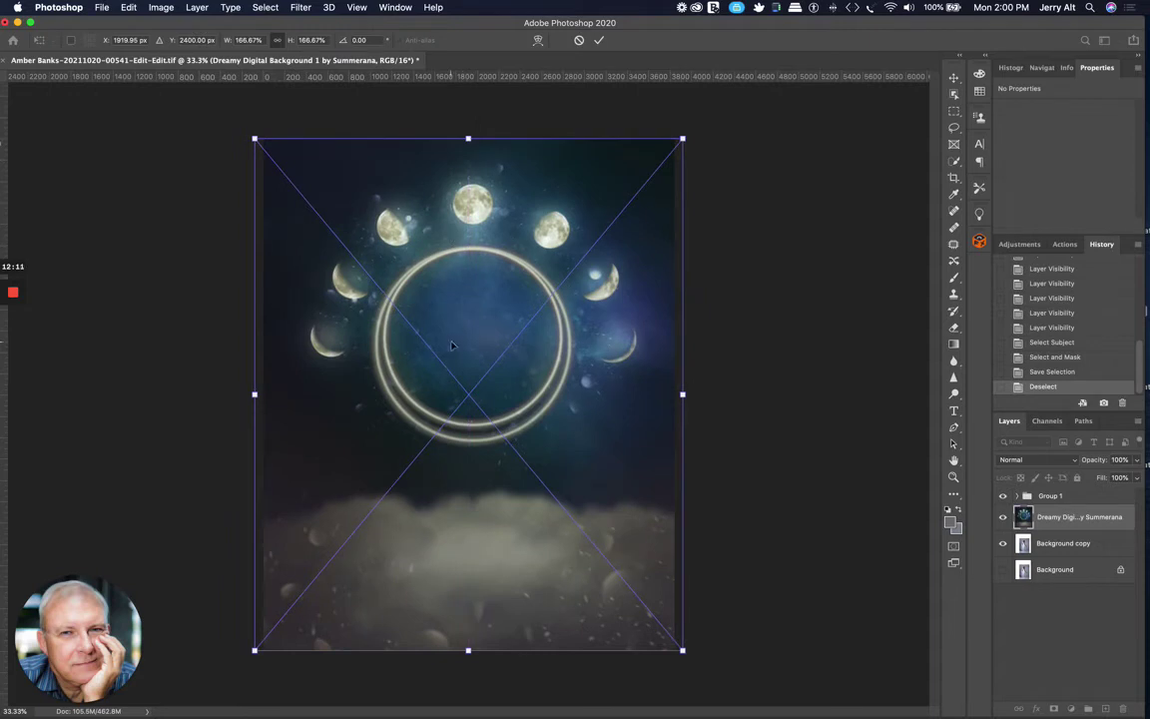
pyautogui.press('Return')
pyautogui.press('w')
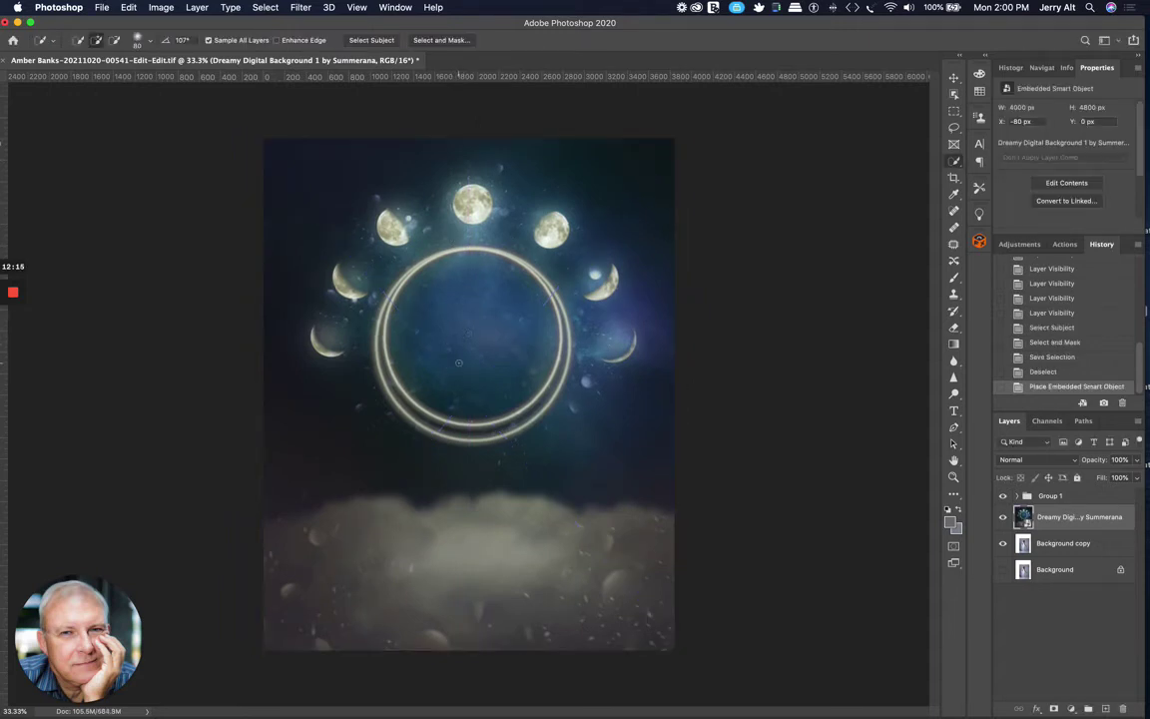
pyautogui.click(1135, 460)
pyautogui.moveTo(1136, 477); pyautogui.dragTo(1093, 484)
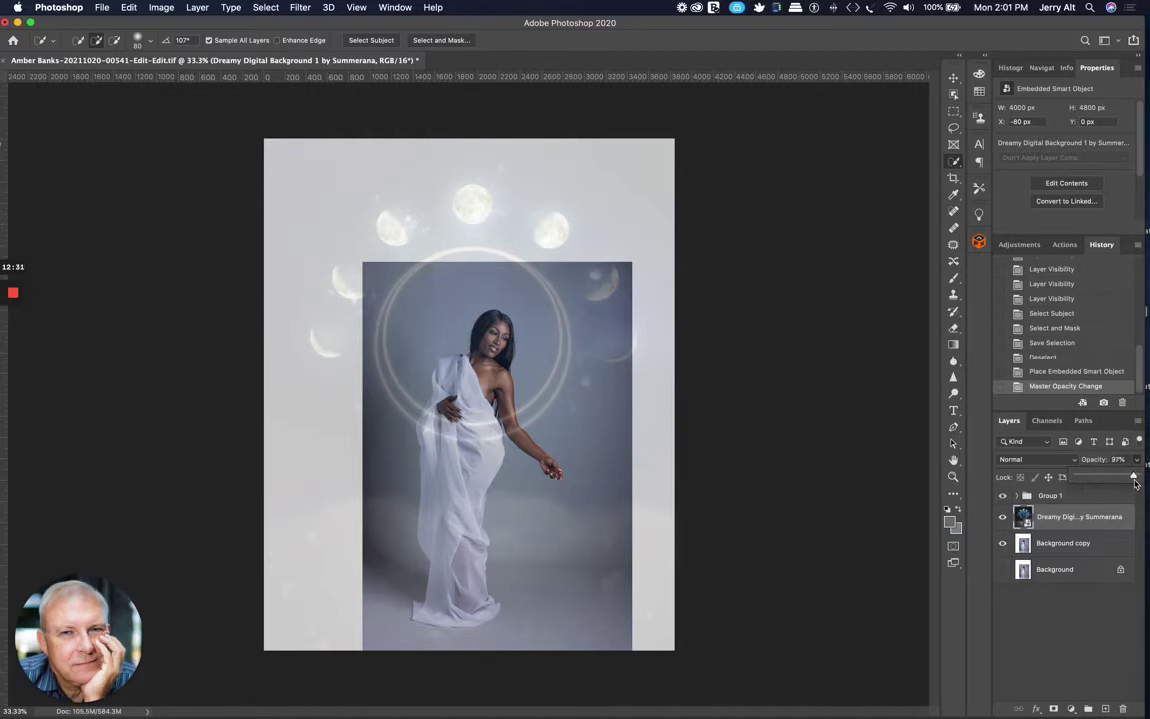
pyautogui.press('0')
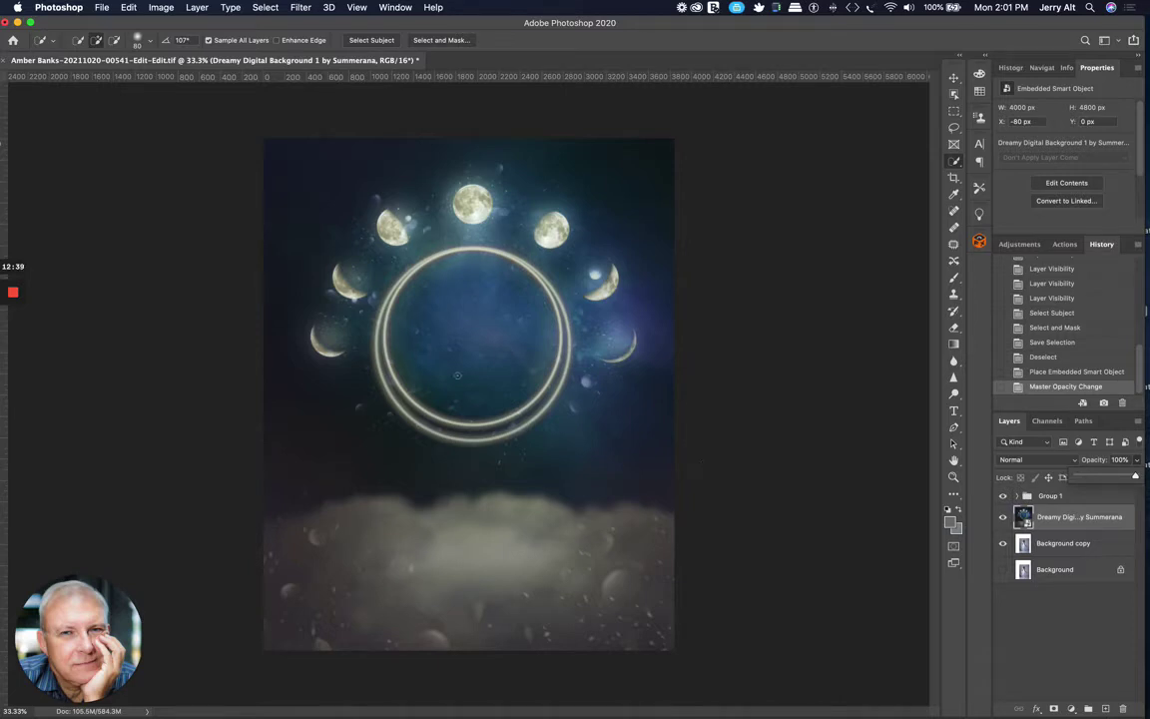
# Step: Load the model's saved channel as a selection and add it as the moon layer's mask
pyautogui.click(262, 8)
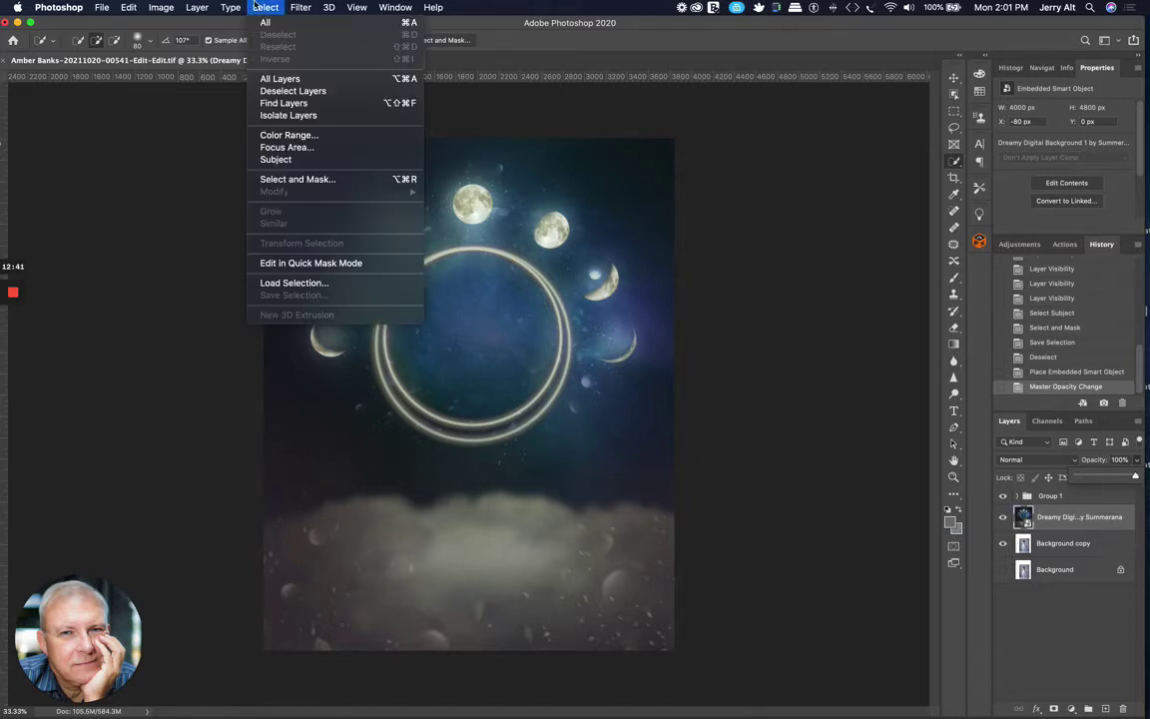
pyautogui.click(306, 286)
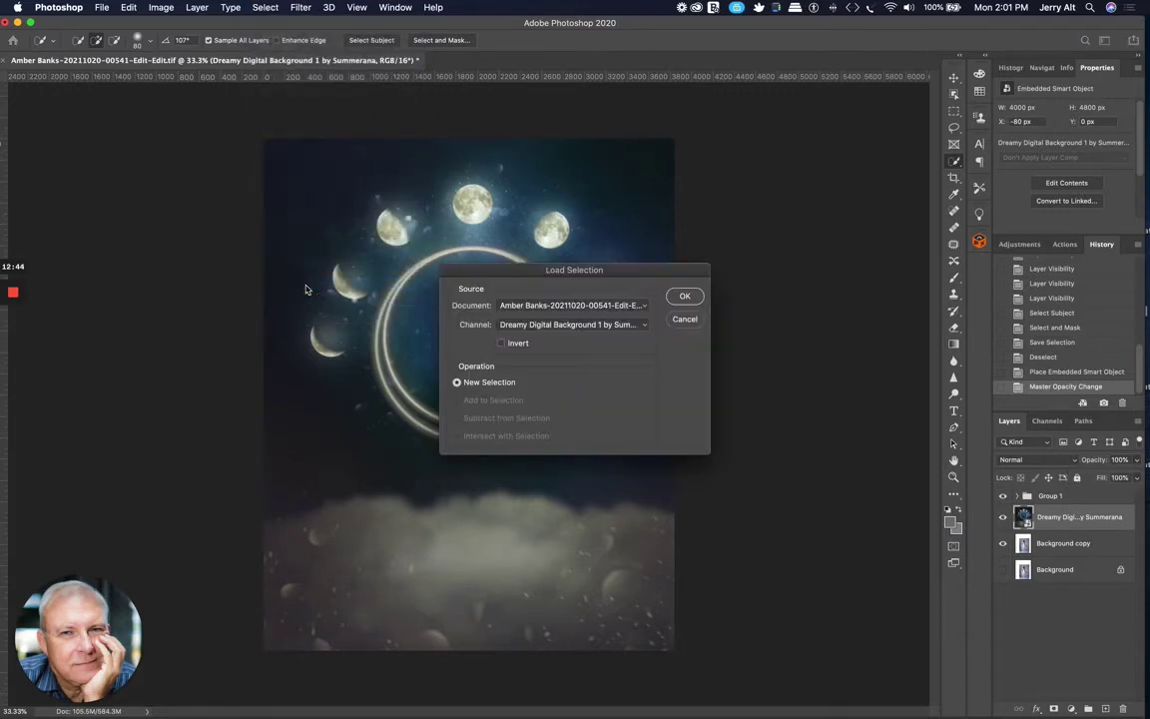
pyautogui.click(548, 325)
pyautogui.click(513, 363)
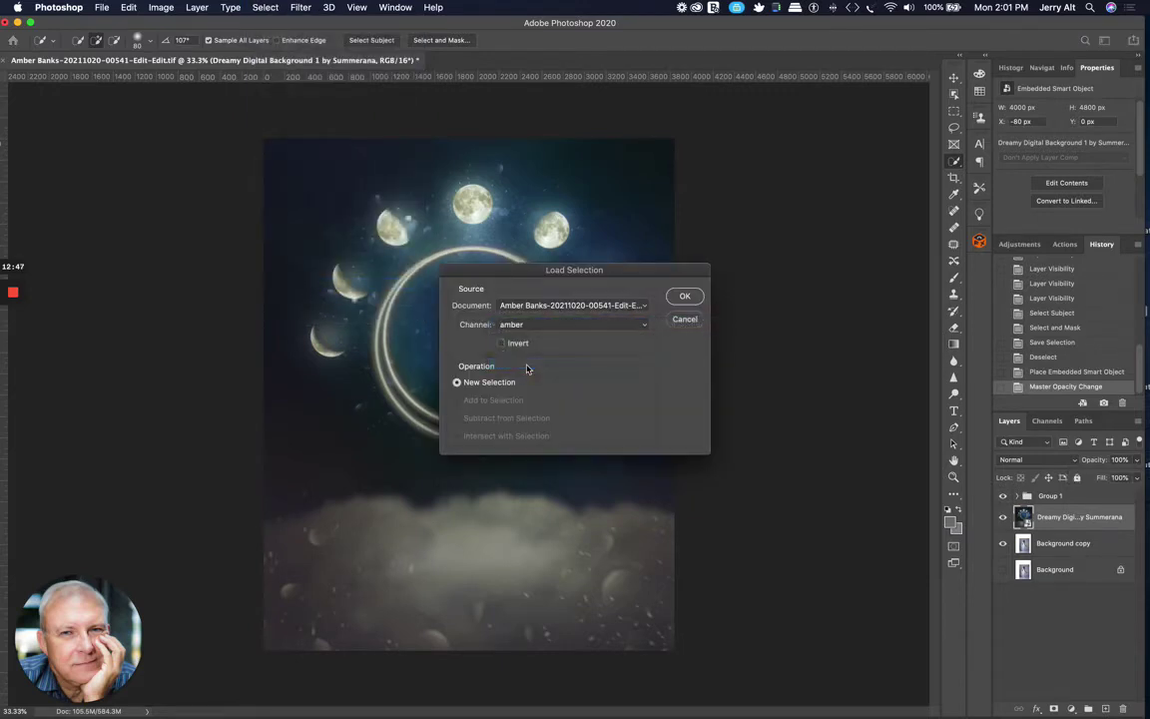
pyautogui.click(685, 295)
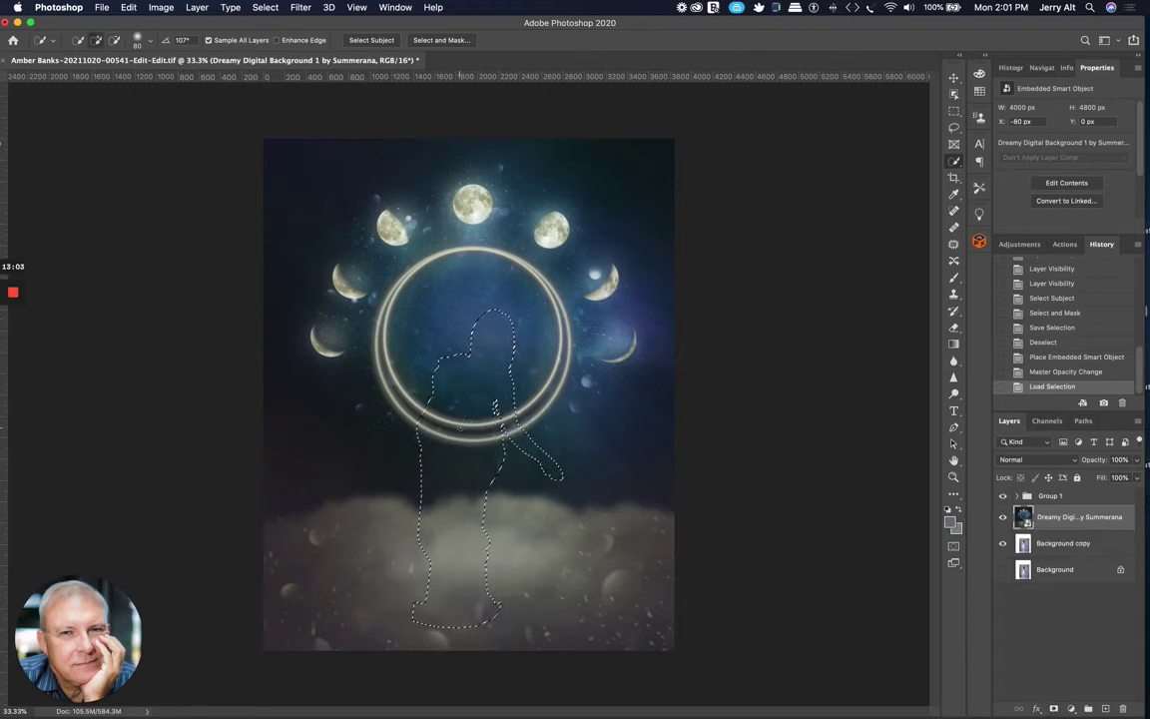
pyautogui.click(1054, 709)
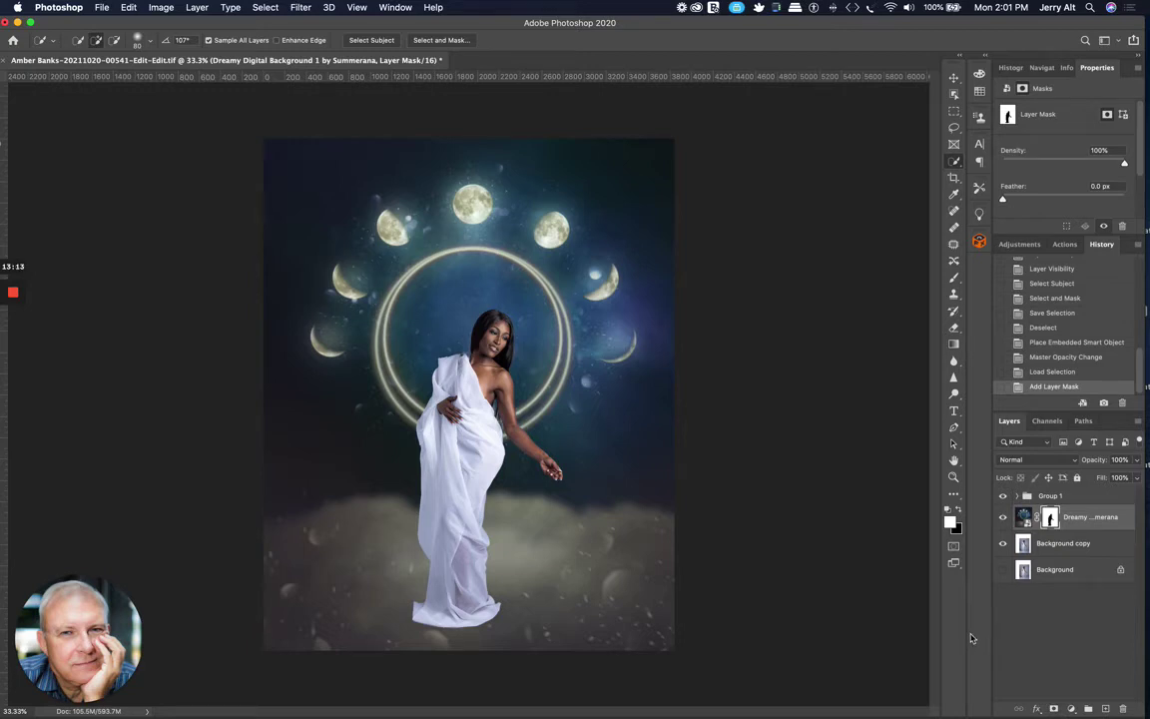
# Step: Zoom to 200% and scroll over the face and shoulders to check hair and chiffon edges
pyautogui.press('super+plus')
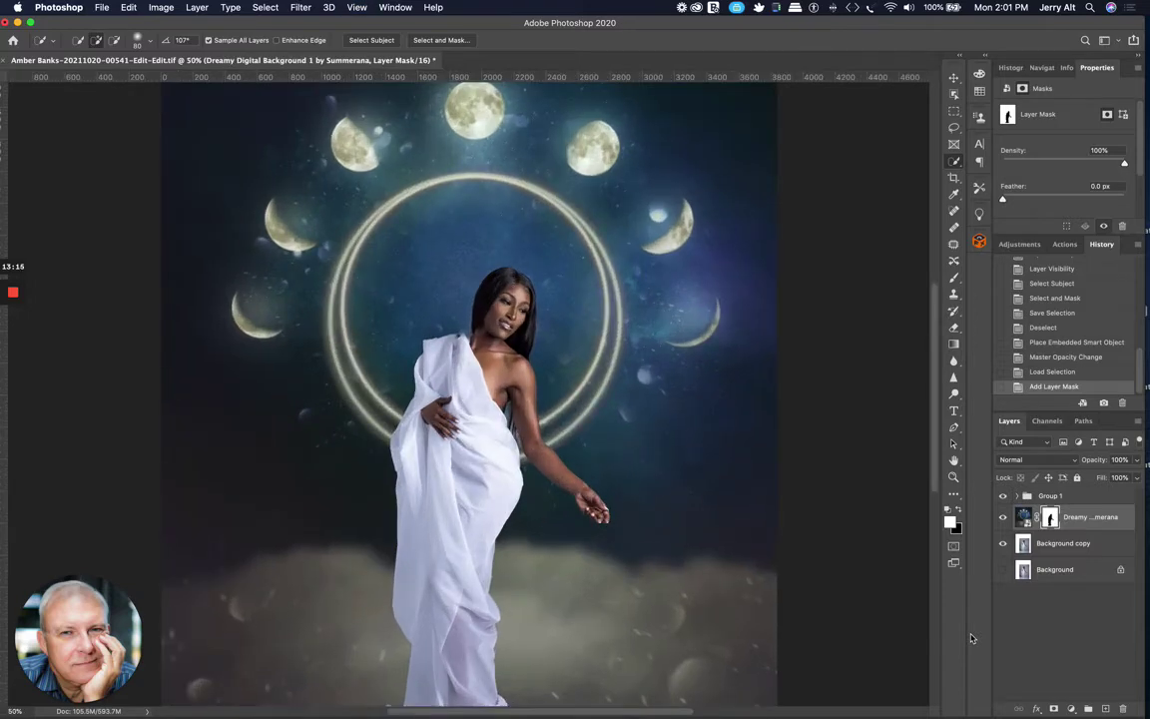
pyautogui.press('super+plus')
pyautogui.press('super+plus')
pyautogui.press('super+plus')
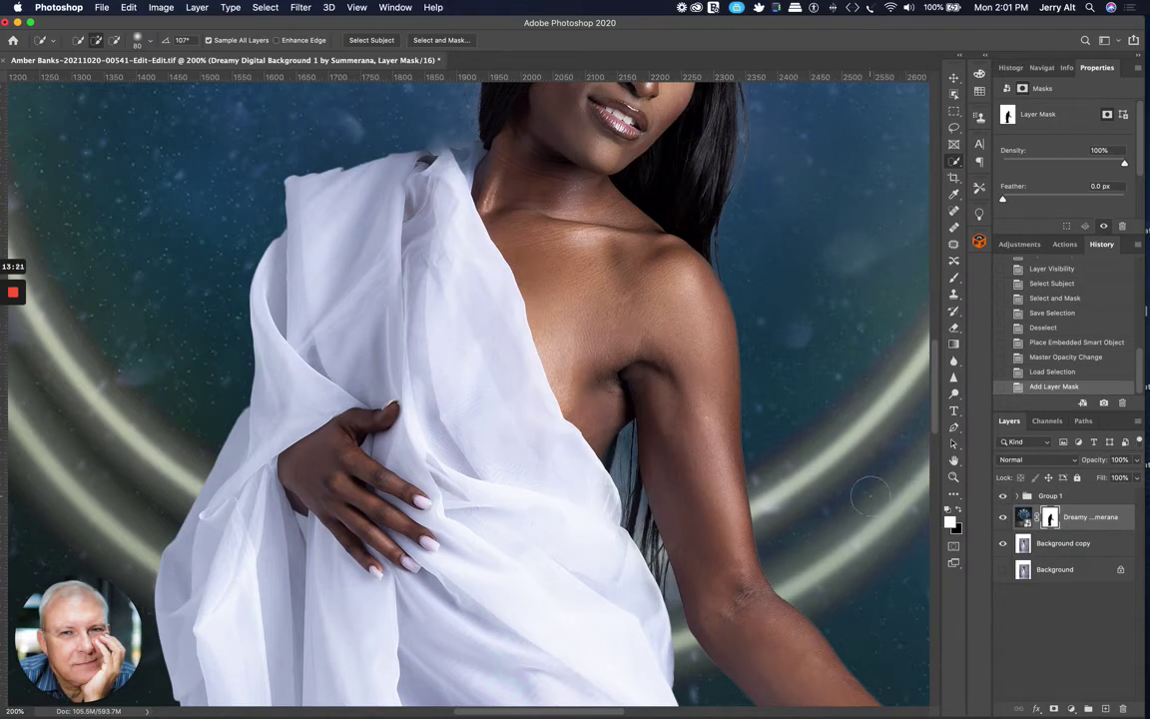
pyautogui.scroll(1, 616, 406)
pyautogui.scroll(10, 612, 404)
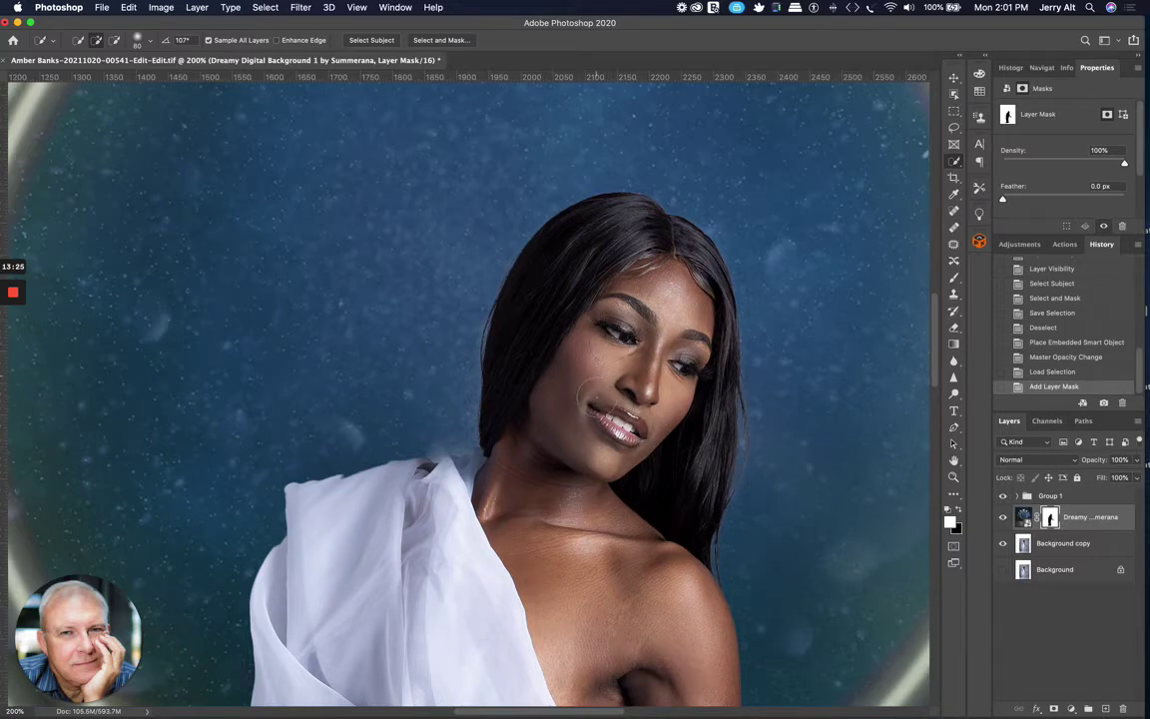
pyautogui.scroll(-8, 618, 402)
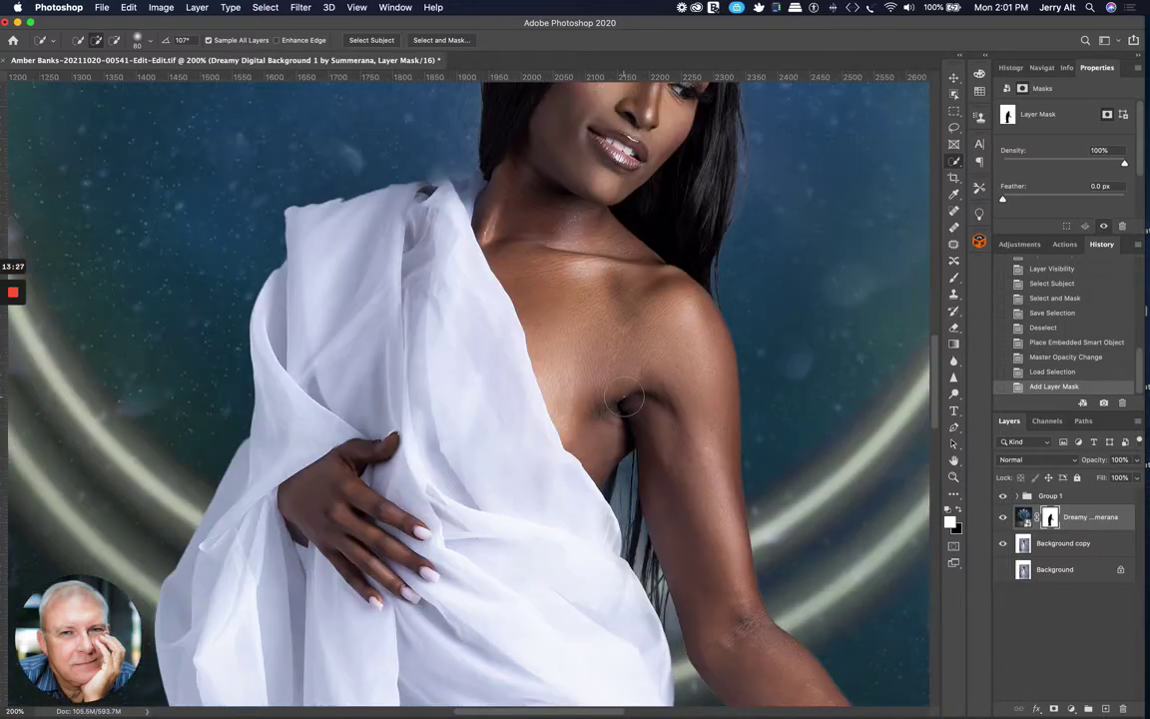
pyautogui.scroll(-13, 624, 399)
pyautogui.scroll(20, 624, 399)
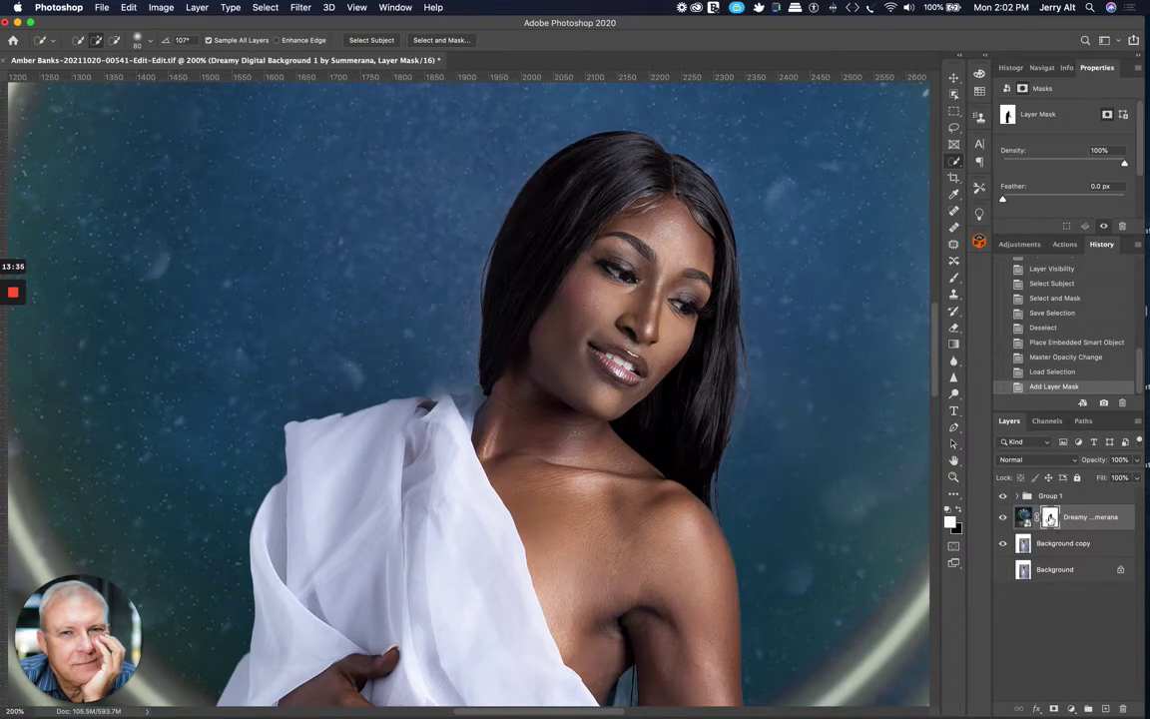
# Step: Select the Brush tool with 100% flow and shrink it to about 90 px
pyautogui.click(954, 278)
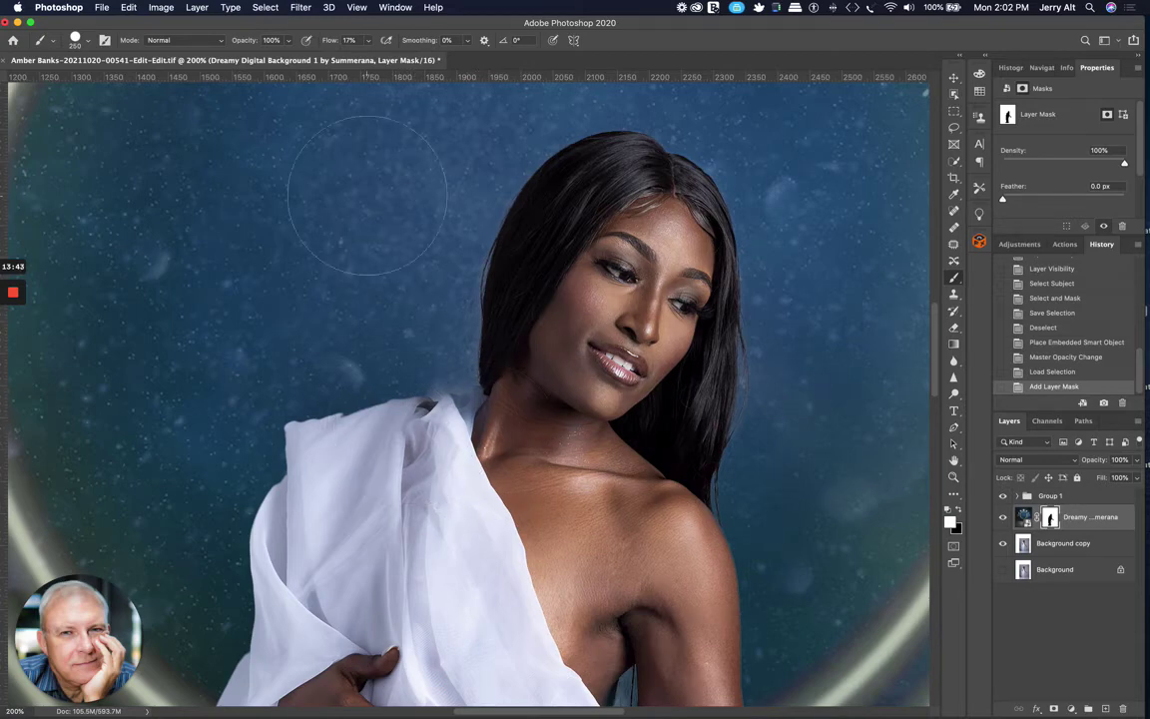
pyautogui.click(367, 40)
pyautogui.moveTo(364, 56); pyautogui.dragTo(423, 56)
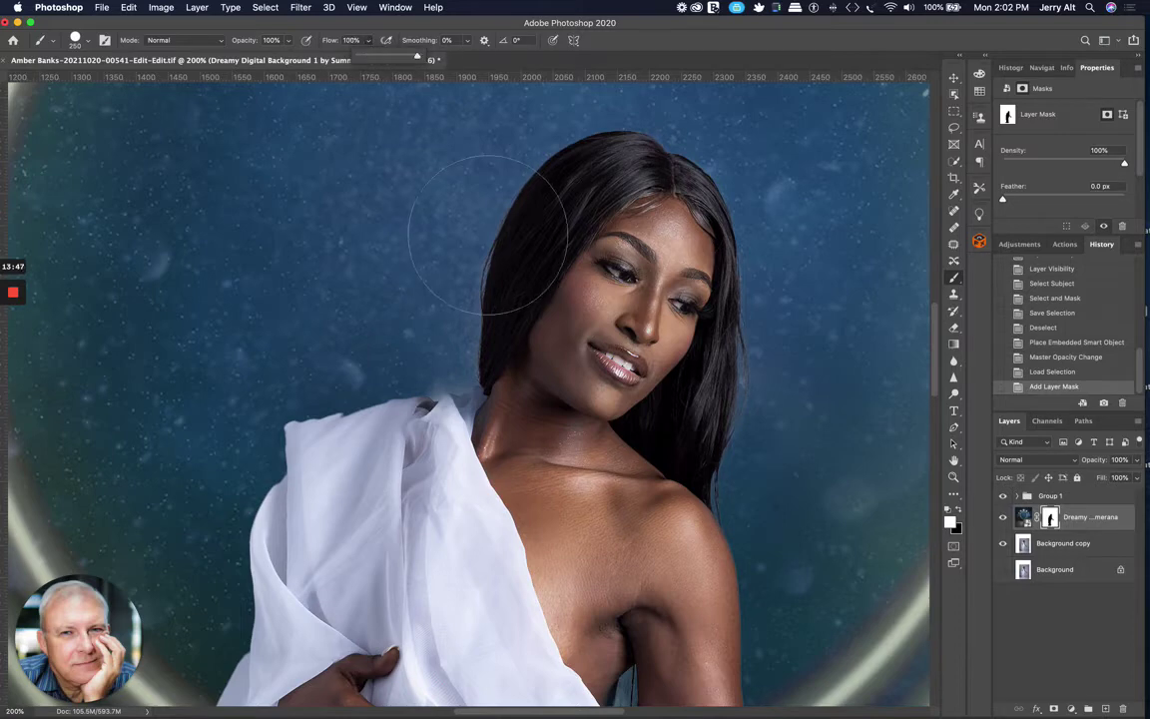
pyautogui.press('[')
pyautogui.press('[')
pyautogui.press('[')
pyautogui.press('[')
pyautogui.press('[')
pyautogui.press('[')
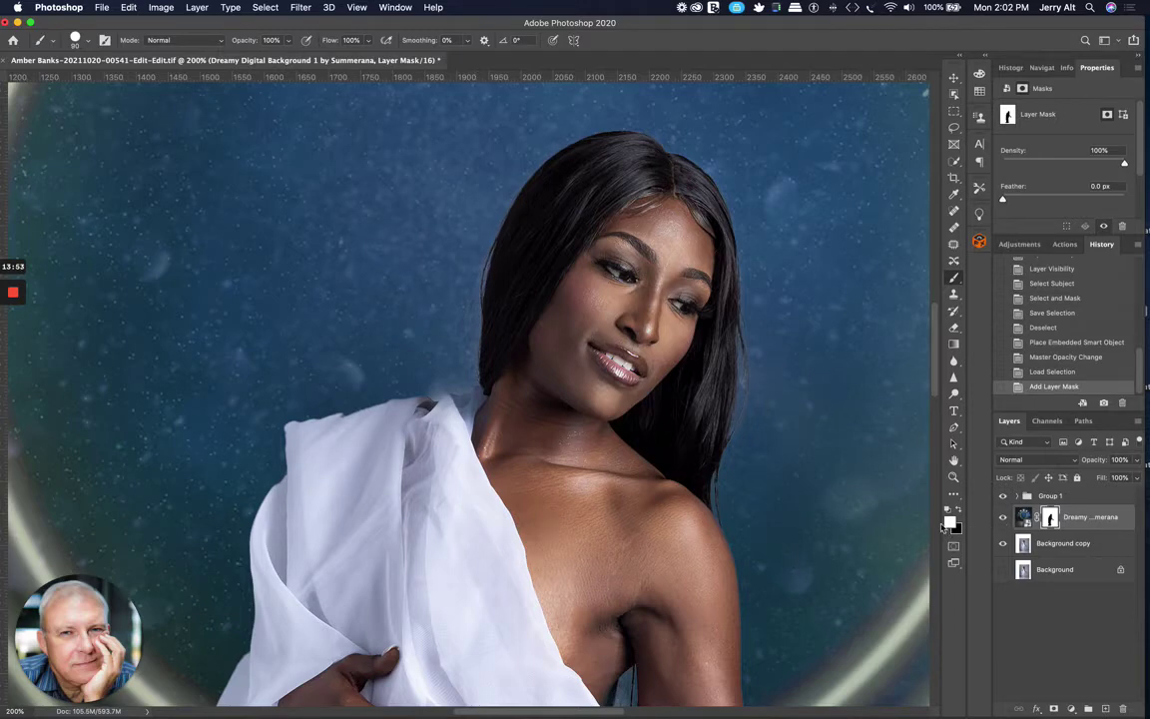
# Step: Undo a stray stroke on the shoulder and re-add the model's mask to the moon layer
pyautogui.moveTo(688, 491)
pyautogui.mouseDown()
pyautogui.moveTo(645, 508)
pyautogui.moveTo(692, 491)
pyautogui.moveTo(659, 543)
pyautogui.moveTo(647, 527)
pyautogui.moveTo(672, 511)
pyautogui.moveTo(732, 531)
pyautogui.mouseUp()
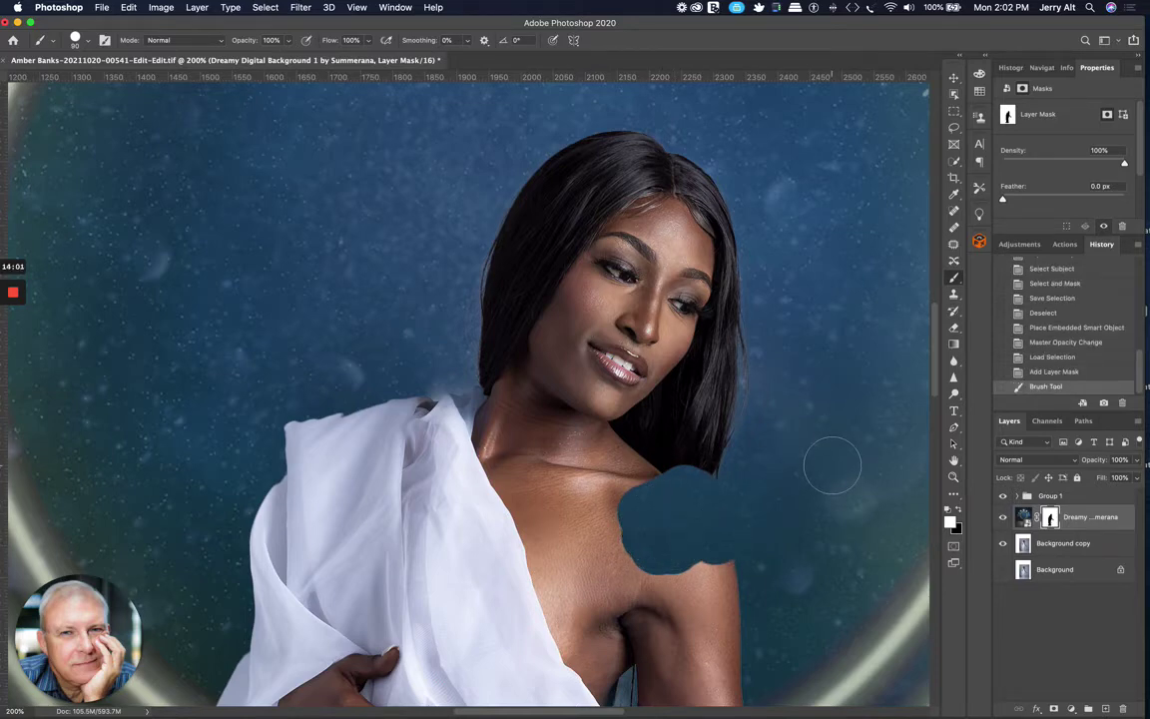
pyautogui.press('super+z')
pyautogui.press('super+z')
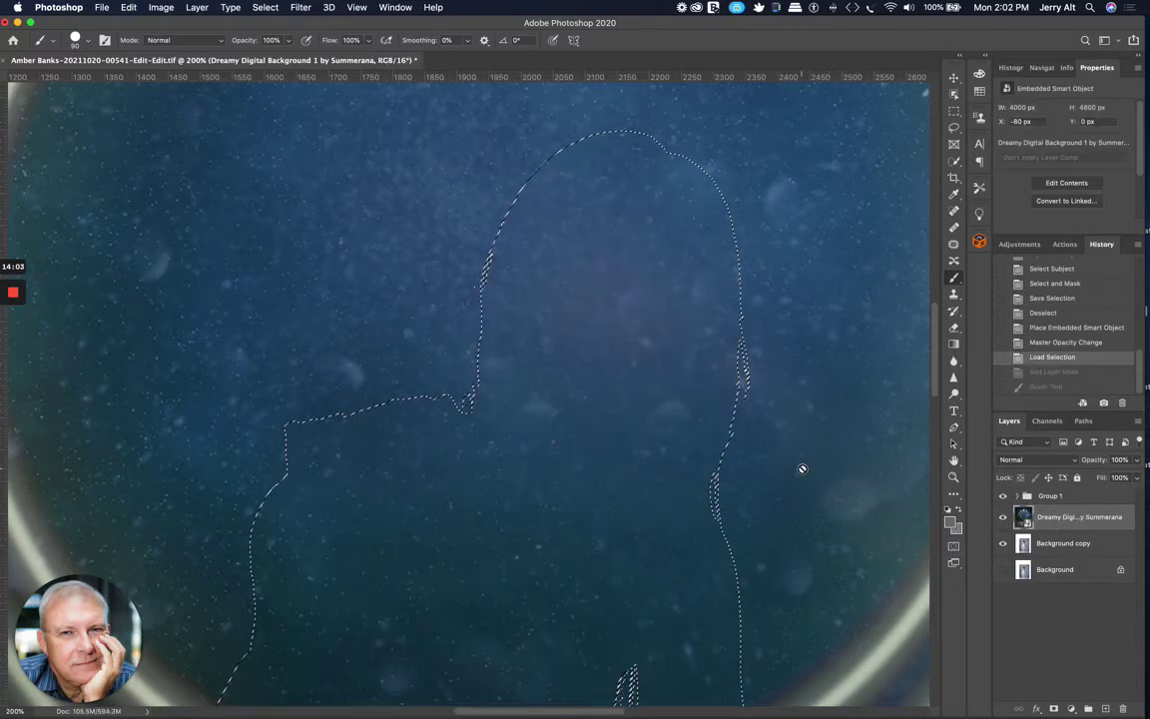
pyautogui.click(1054, 708)
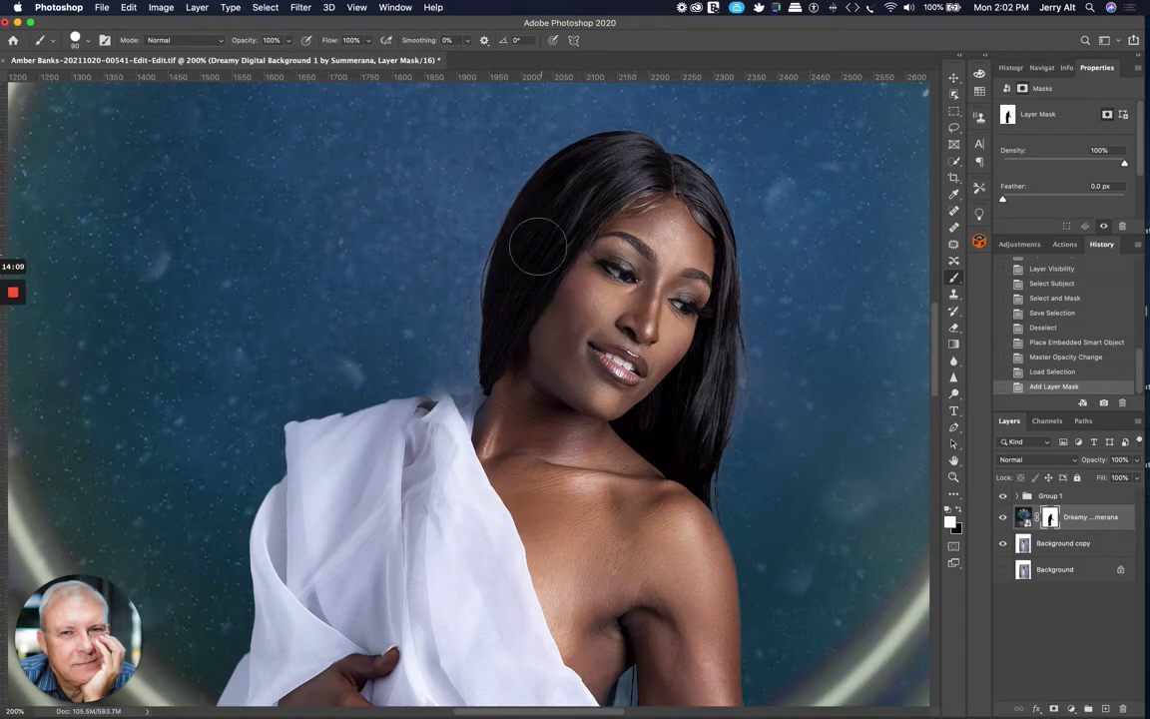
# Step: Lower the brush flow to about 23%
pyautogui.click(368, 41)
pyautogui.moveTo(369, 58); pyautogui.dragTo(318, 62)
pyautogui.hotkey('shift', '0')
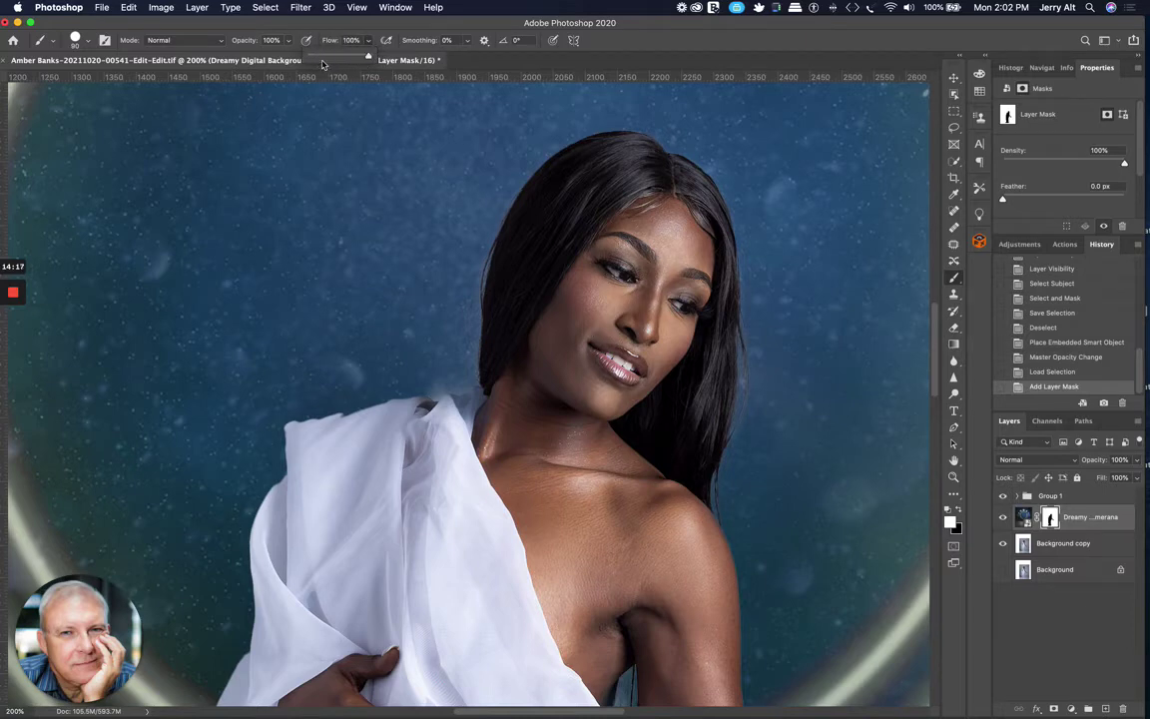
pyautogui.hotkey('shift', '1')
pyautogui.moveTo(322, 60); pyautogui.dragTo(324, 62)
# Step: Set brush hardness to 0%, paint the mask along the fabric's top edge, and zoom to 400%
pyautogui.rightClick(541, 264)
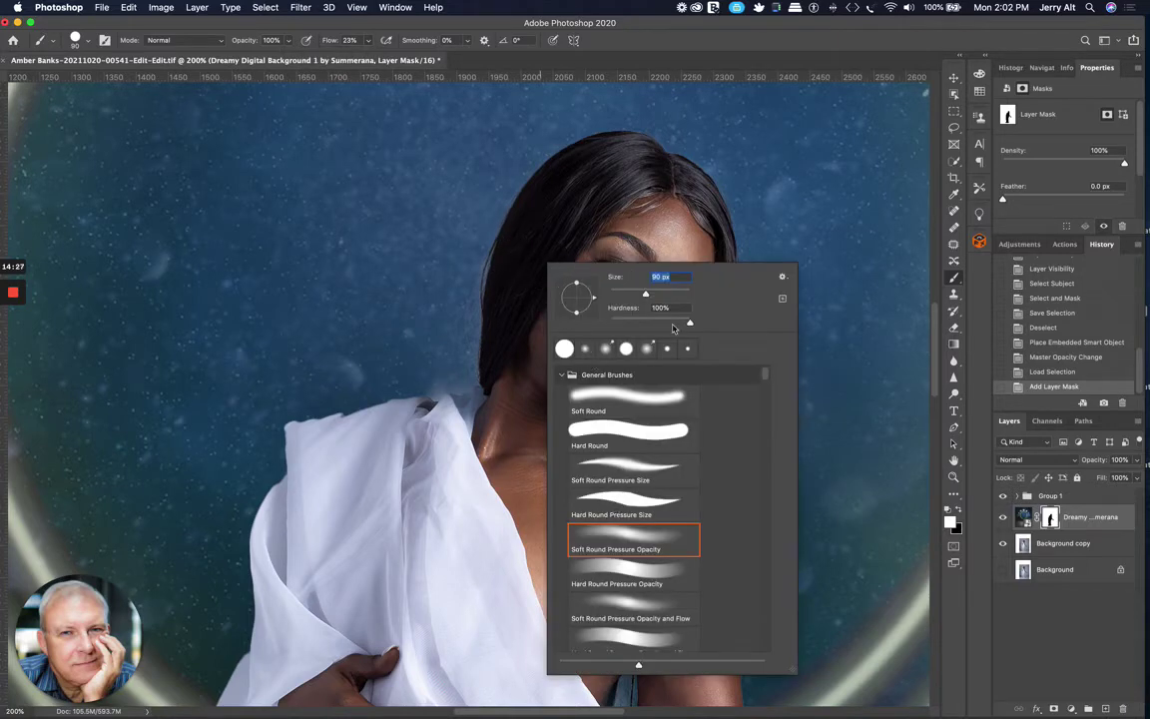
pyautogui.moveTo(689, 328)
pyautogui.mouseDown()
pyautogui.moveTo(527, 326)
pyautogui.moveTo(632, 326)
pyautogui.moveTo(595, 329)
pyautogui.mouseUp()
pyautogui.press('Return')
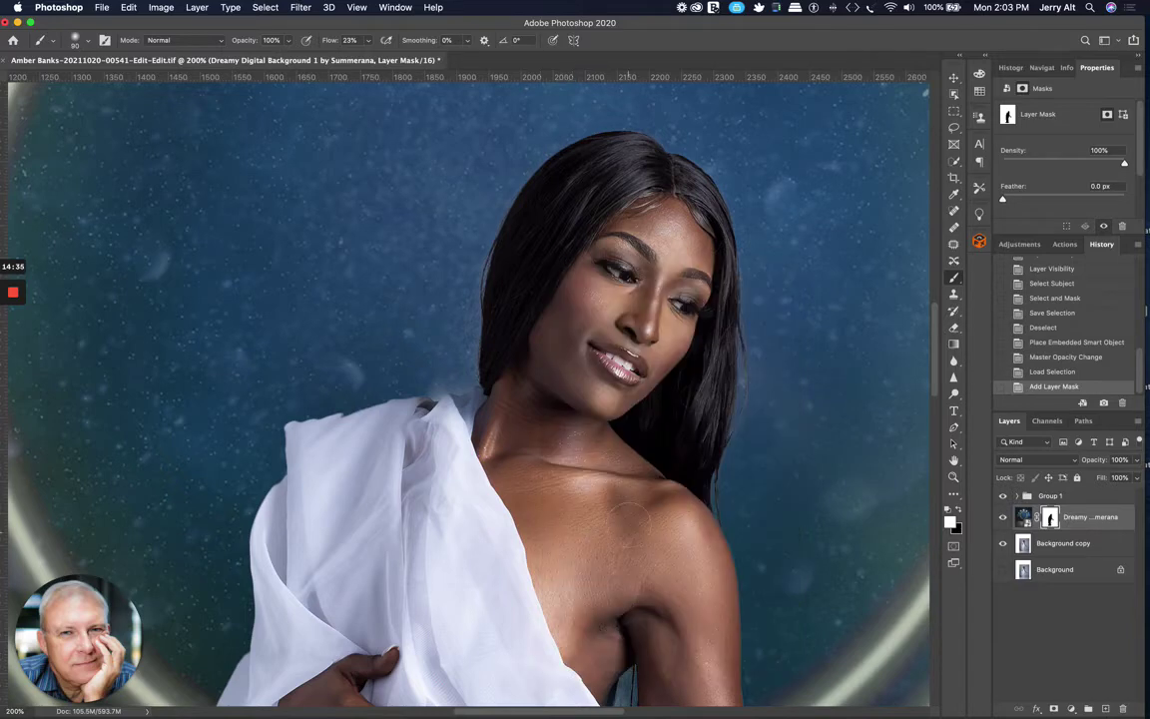
pyautogui.moveTo(461, 395)
pyautogui.mouseDown()
pyautogui.moveTo(432, 349)
pyautogui.moveTo(437, 367)
pyautogui.mouseUp()
pyautogui.press('super+plus')
pyautogui.press('super+plus')
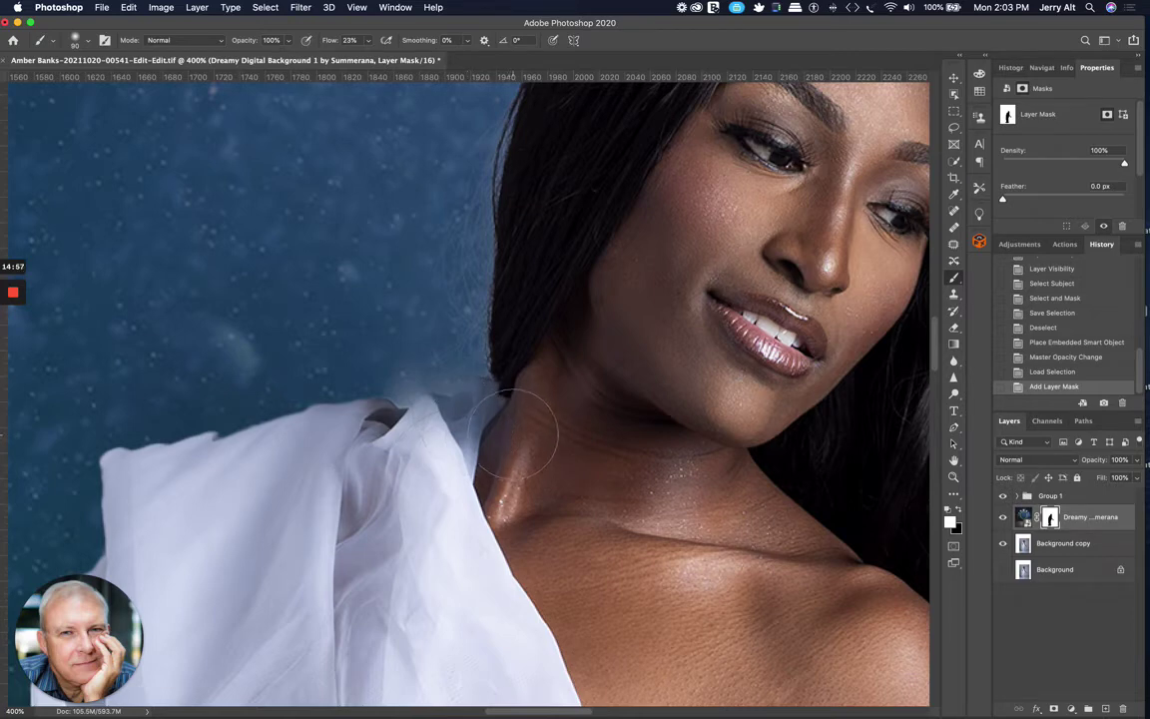
# Step: Switch to black, shrink the brush to 70, and paint the mask along the neck and cloth top
pyautogui.press('x')
pyautogui.press('[')
pyautogui.press('[')
pyautogui.moveTo(493, 428)
pyautogui.mouseDown()
pyautogui.moveTo(469, 395)
pyautogui.moveTo(474, 371)
pyautogui.moveTo(486, 414)
pyautogui.moveTo(461, 381)
pyautogui.moveTo(469, 372)
pyautogui.moveTo(451, 385)
pyautogui.moveTo(491, 418)
pyautogui.moveTo(454, 368)
pyautogui.moveTo(439, 385)
pyautogui.mouseUp()
pyautogui.moveTo(221, 431); pyautogui.dragTo(300, 411)
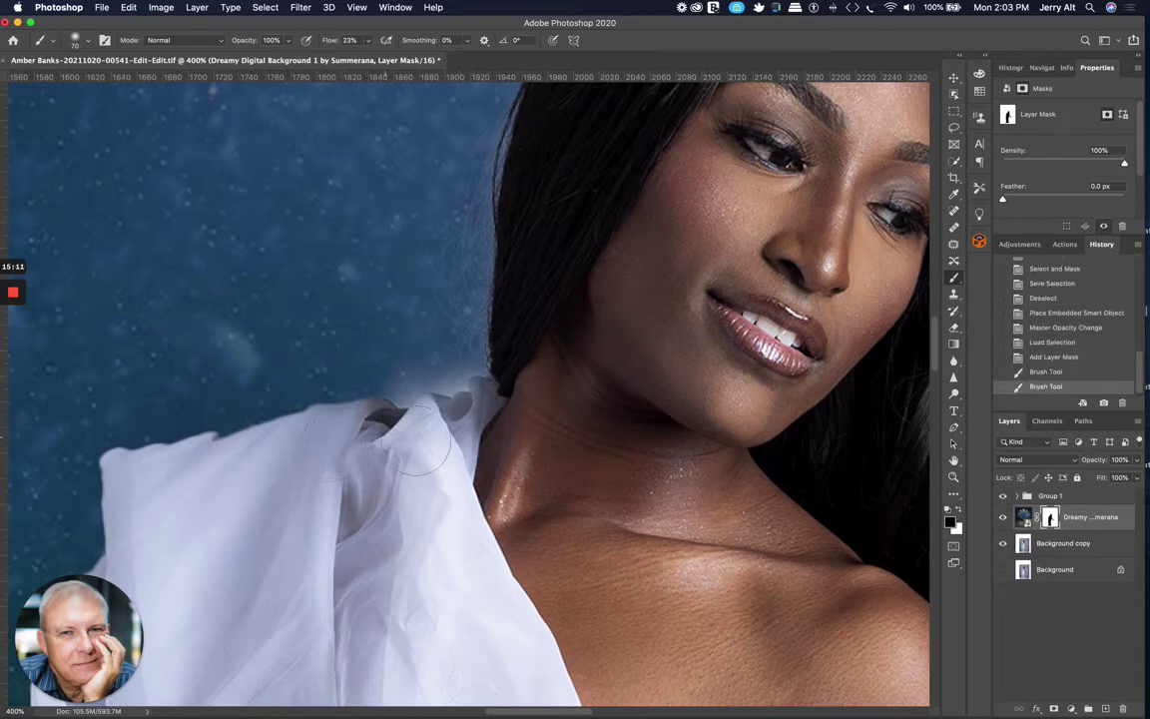
pyautogui.moveTo(417, 432)
pyautogui.mouseDown()
pyautogui.moveTo(389, 408)
pyautogui.moveTo(405, 399)
pyautogui.mouseUp()
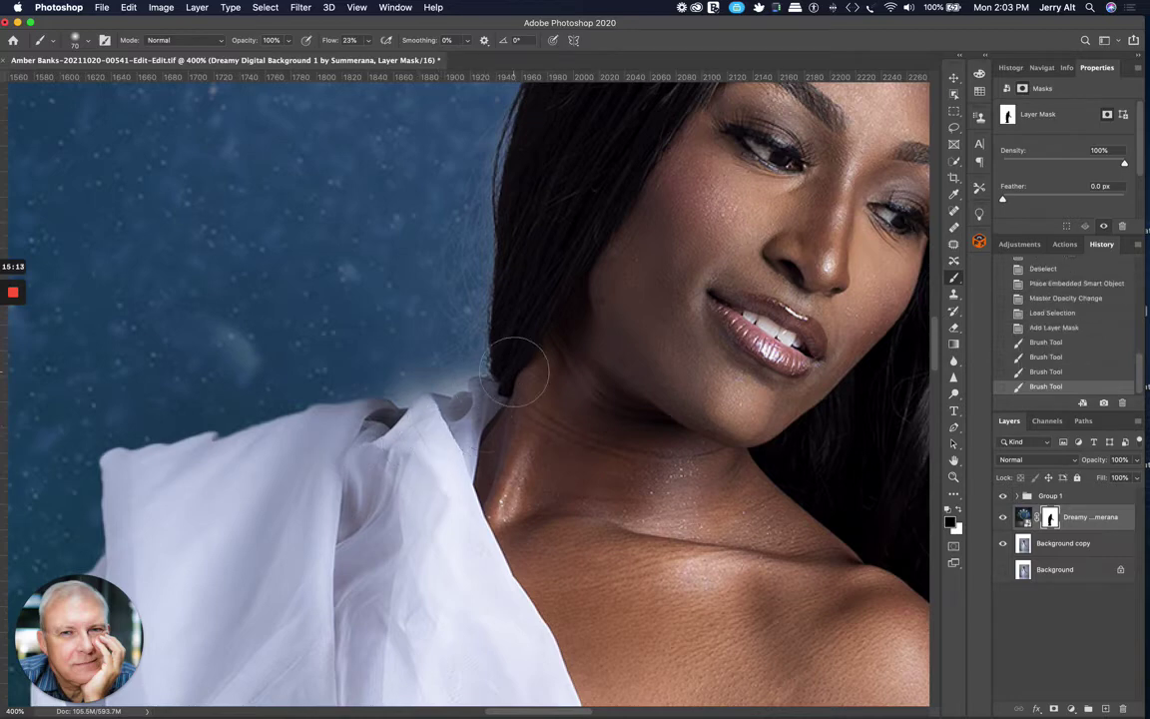
pyautogui.moveTo(517, 372)
pyautogui.mouseDown()
pyautogui.moveTo(515, 361)
pyautogui.moveTo(513, 397)
pyautogui.moveTo(467, 364)
pyautogui.moveTo(440, 394)
pyautogui.mouseUp()
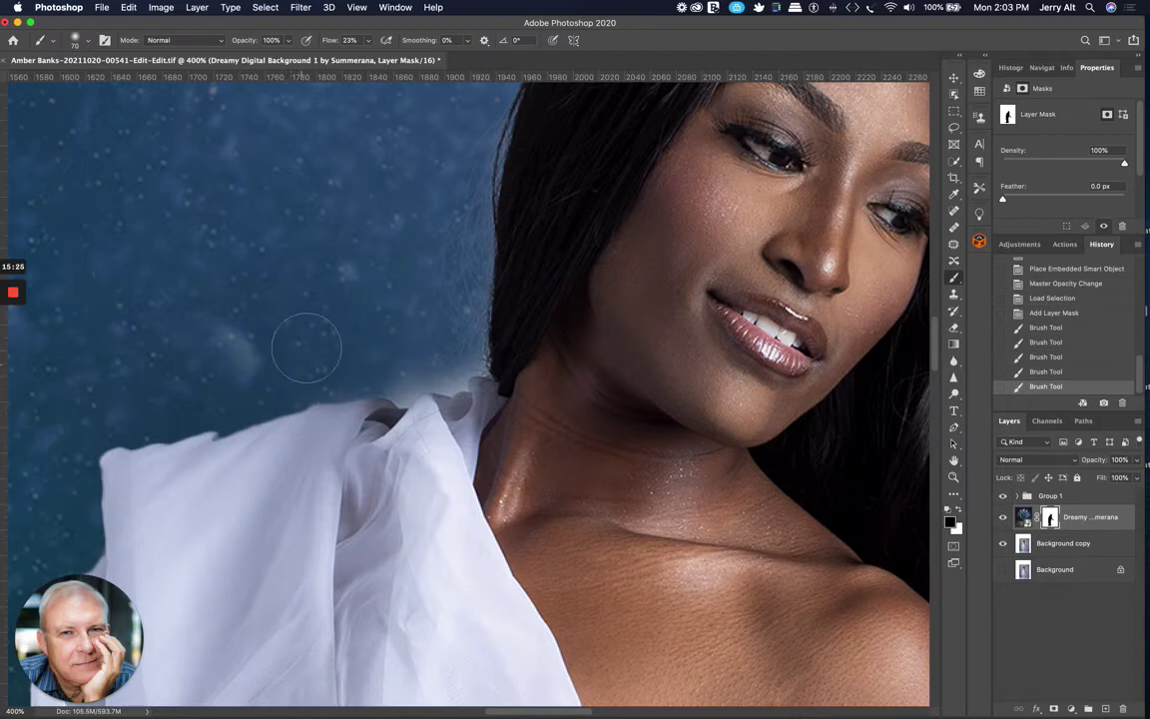
# Step: Raise the brush flow to 70%
pyautogui.scroll(-2, 367, 121)
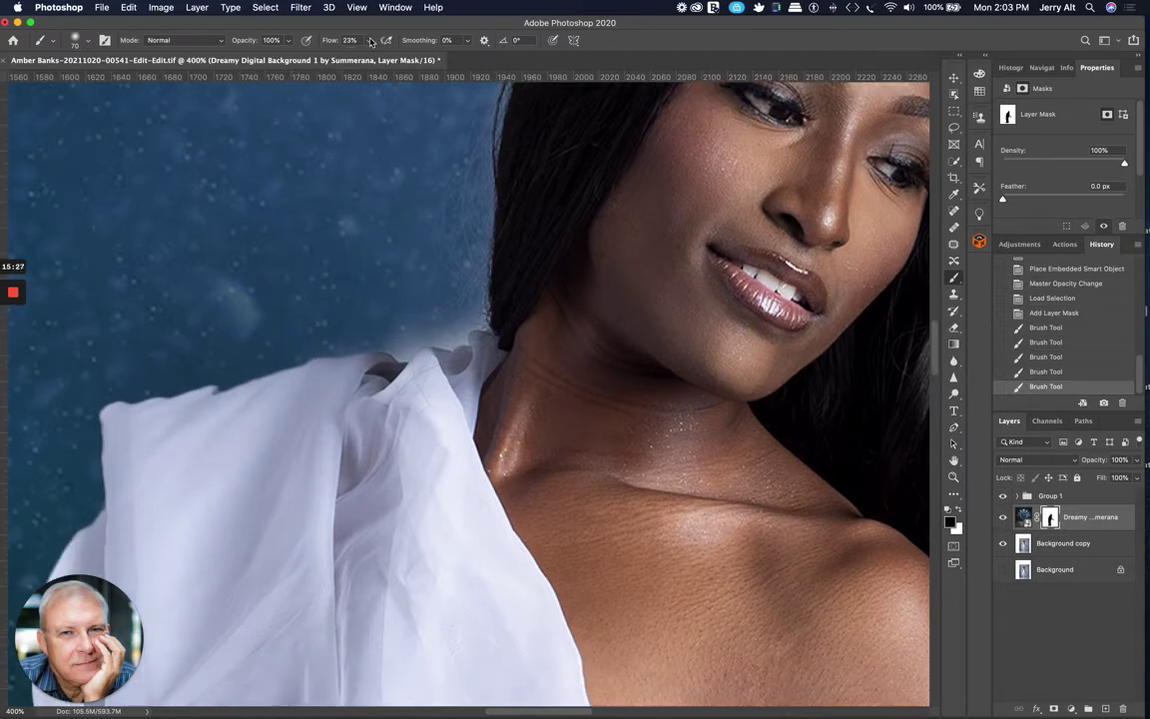
pyautogui.click(371, 41)
pyautogui.moveTo(363, 57); pyautogui.dragTo(397, 66)
pyautogui.click(582, 38)
# Step: Undo a stroke above the sleeve and repaint the sleeve edge with a much smaller brush
pyautogui.moveTo(300, 368)
pyautogui.mouseDown()
pyautogui.moveTo(252, 357)
pyautogui.moveTo(200, 371)
pyautogui.moveTo(300, 354)
pyautogui.moveTo(186, 382)
pyautogui.moveTo(240, 359)
pyautogui.moveTo(140, 345)
pyautogui.moveTo(222, 375)
pyautogui.moveTo(214, 389)
pyautogui.mouseUp()
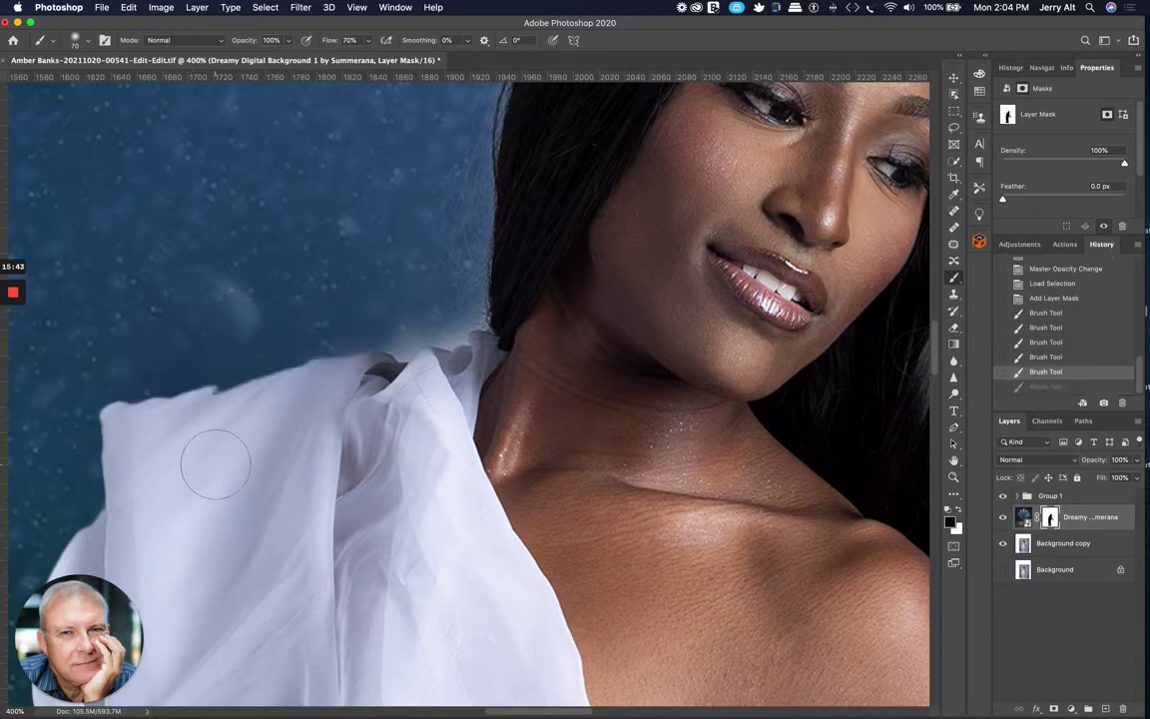
pyautogui.hotkey('ctrl', 'z')
pyautogui.press('[')
pyautogui.press('[')
pyautogui.press('[')
pyautogui.press('[')
pyautogui.press('[')
pyautogui.press('[')
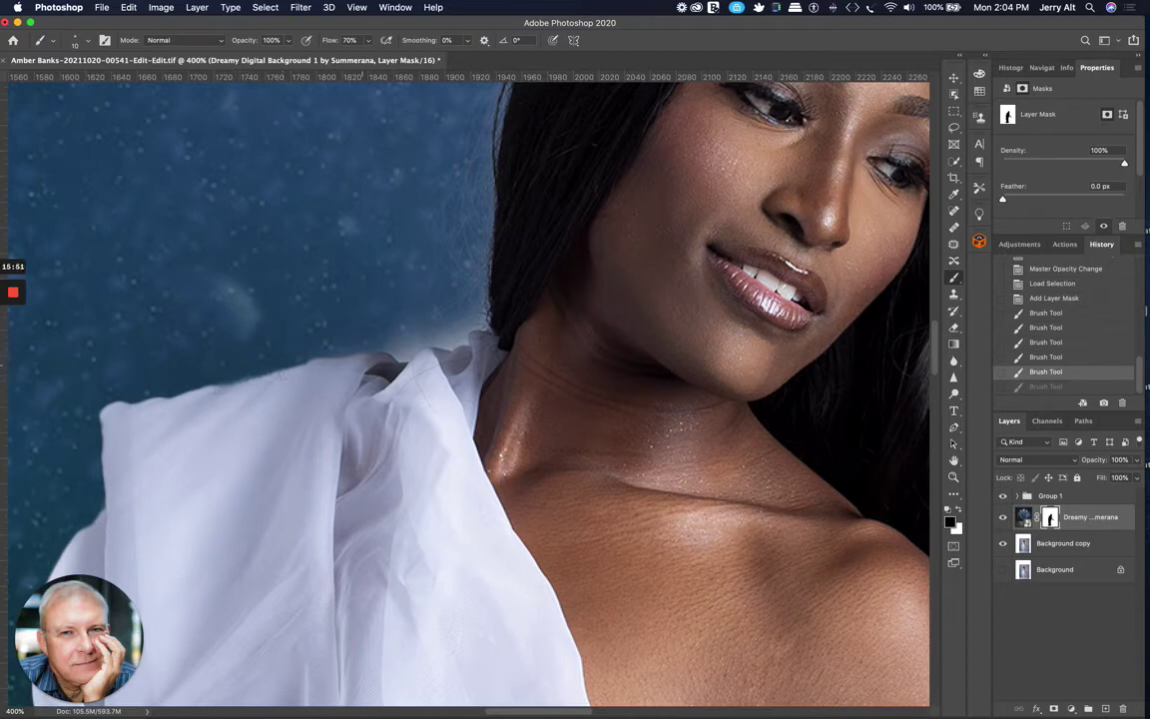
pyautogui.moveTo(350, 351); pyautogui.dragTo(398, 326)
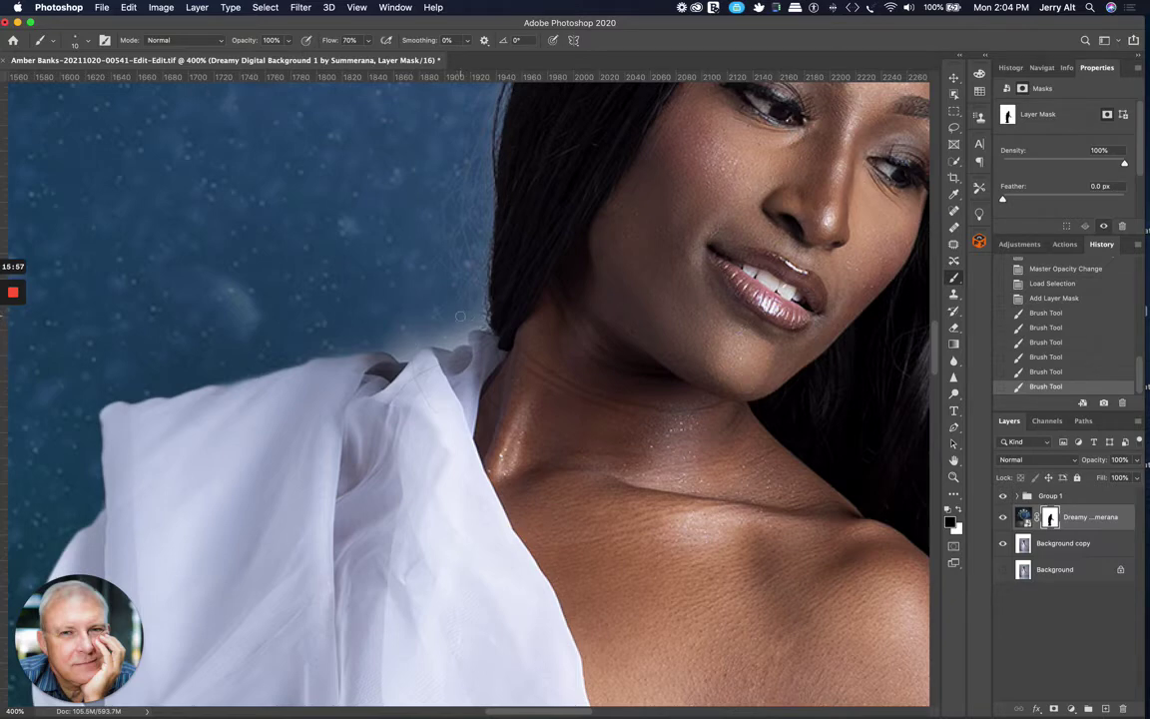
# Step: Swap to white and paint two short mask strokes near the hair edge
pyautogui.press('x')
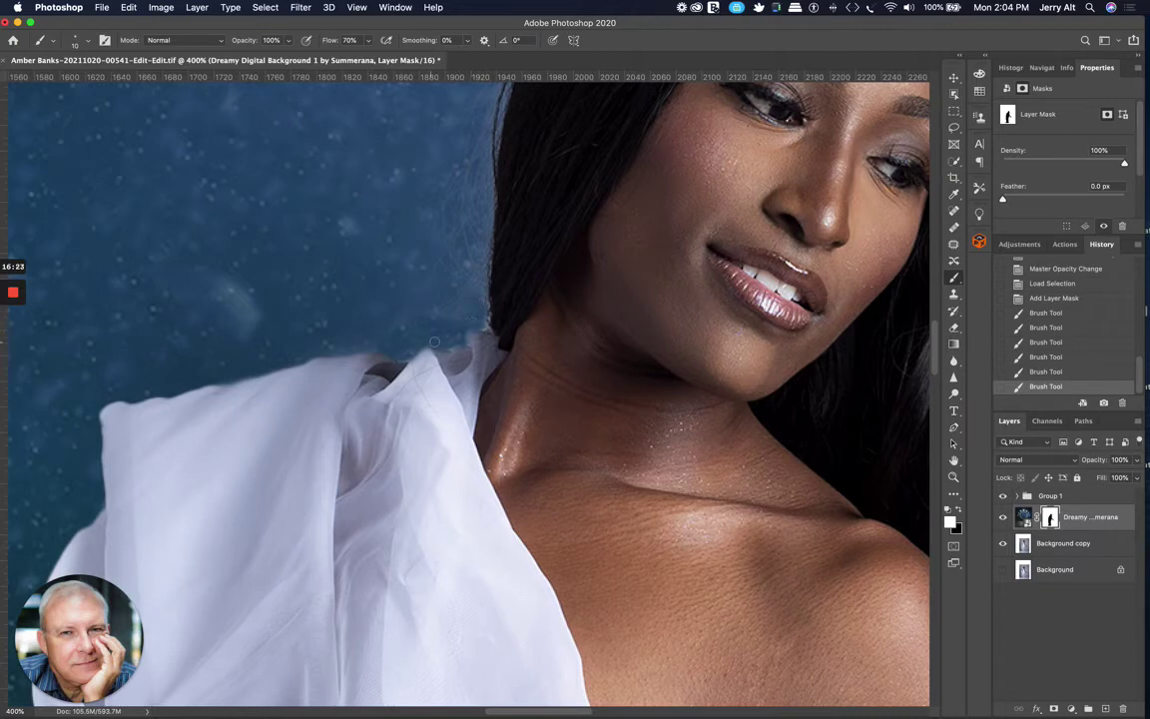
pyautogui.moveTo(457, 325); pyautogui.dragTo(476, 326)
pyautogui.moveTo(390, 270); pyautogui.dragTo(416, 256)
# Step: Lower flow to 22%, enlarge the brush to 35, and paint the mask along the hair by the neck
pyautogui.click(333, 40)
pyautogui.moveTo(336, 60)
pyautogui.mouseDown()
pyautogui.moveTo(280, 58)
pyautogui.moveTo(340, 60)
pyautogui.mouseUp()
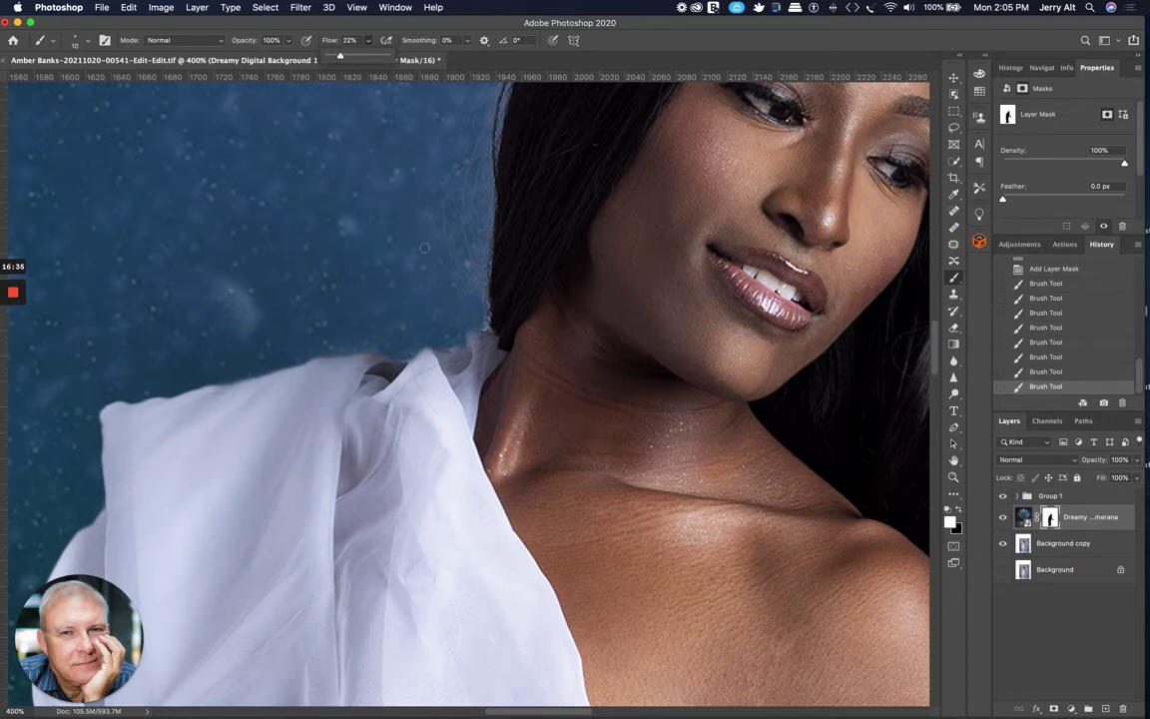
pyautogui.press(']')
pyautogui.press(']')
pyautogui.press(']')
pyautogui.press(']')
pyautogui.press(']')
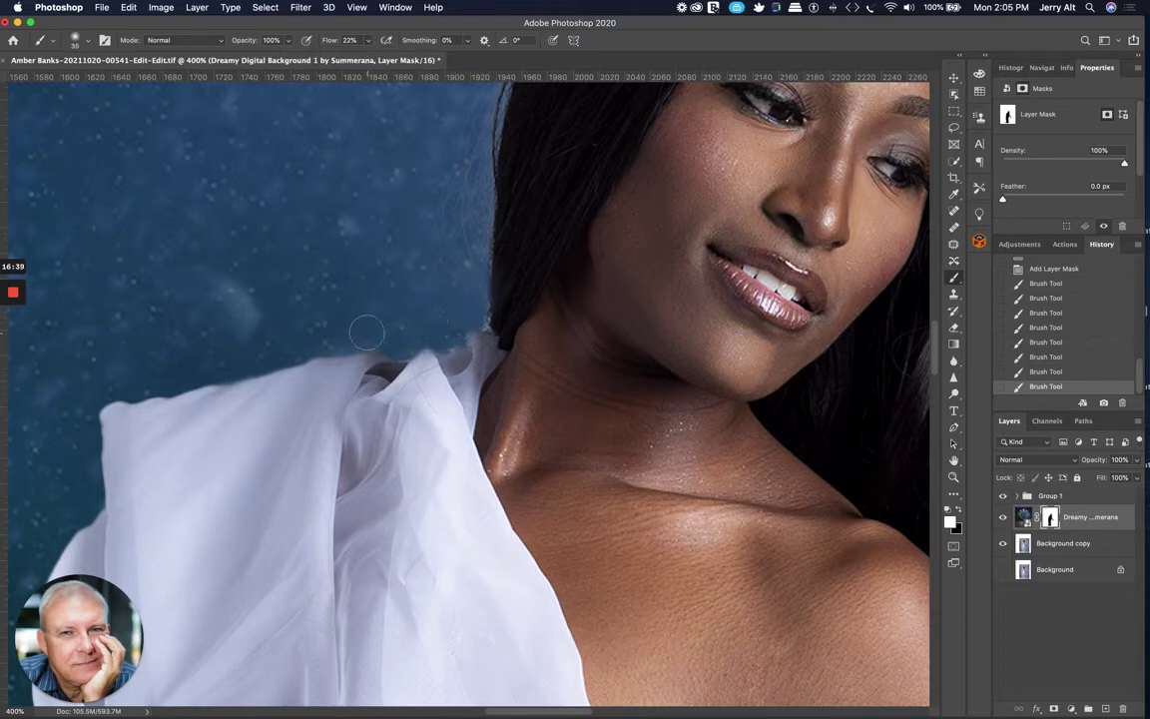
pyautogui.moveTo(495, 295)
pyautogui.mouseDown()
pyautogui.moveTo(479, 244)
pyautogui.moveTo(471, 262)
pyautogui.moveTo(474, 158)
pyautogui.moveTo(469, 227)
pyautogui.moveTo(485, 189)
pyautogui.moveTo(481, 224)
pyautogui.moveTo(480, 165)
pyautogui.moveTo(463, 226)
pyautogui.moveTo(450, 179)
pyautogui.moveTo(449, 257)
pyautogui.moveTo(458, 180)
pyautogui.moveTo(474, 240)
pyautogui.moveTo(487, 168)
pyautogui.moveTo(462, 269)
pyautogui.moveTo(475, 180)
pyautogui.moveTo(464, 340)
pyautogui.mouseUp()
# Step: Undo the last several Brush Tool mask strokes
pyautogui.press('super+z')
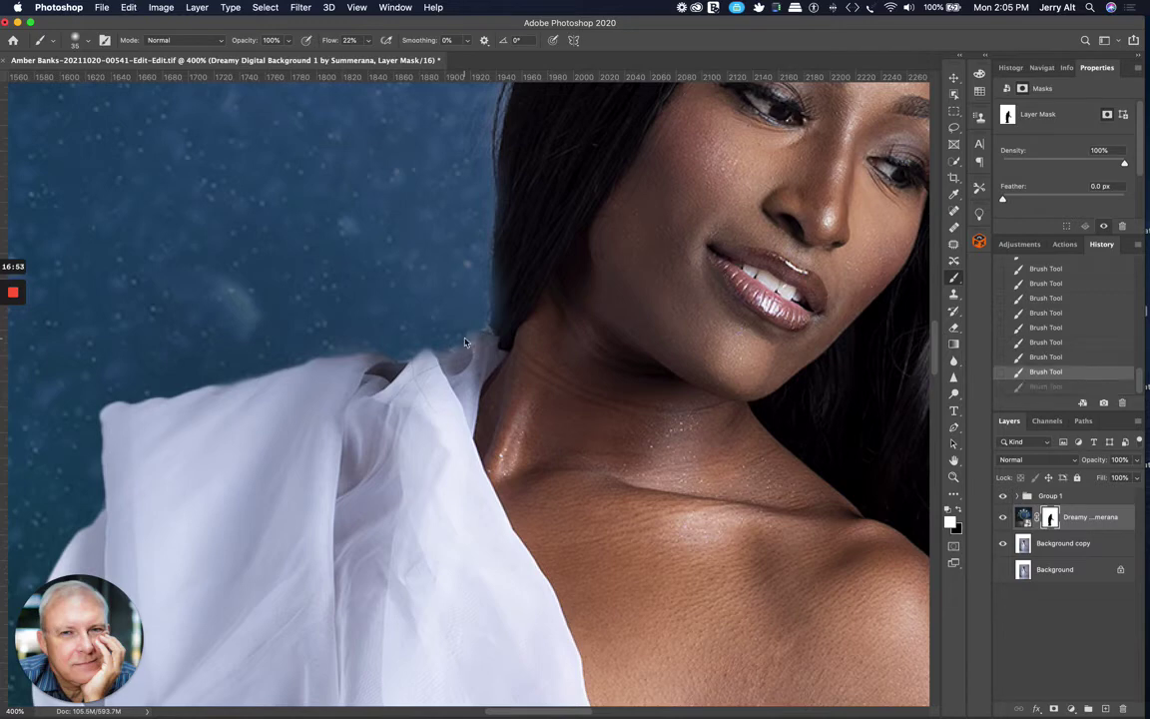
pyautogui.press('super+z')
pyautogui.press('super+z')
pyautogui.press('super+z')
pyautogui.press('super+z')
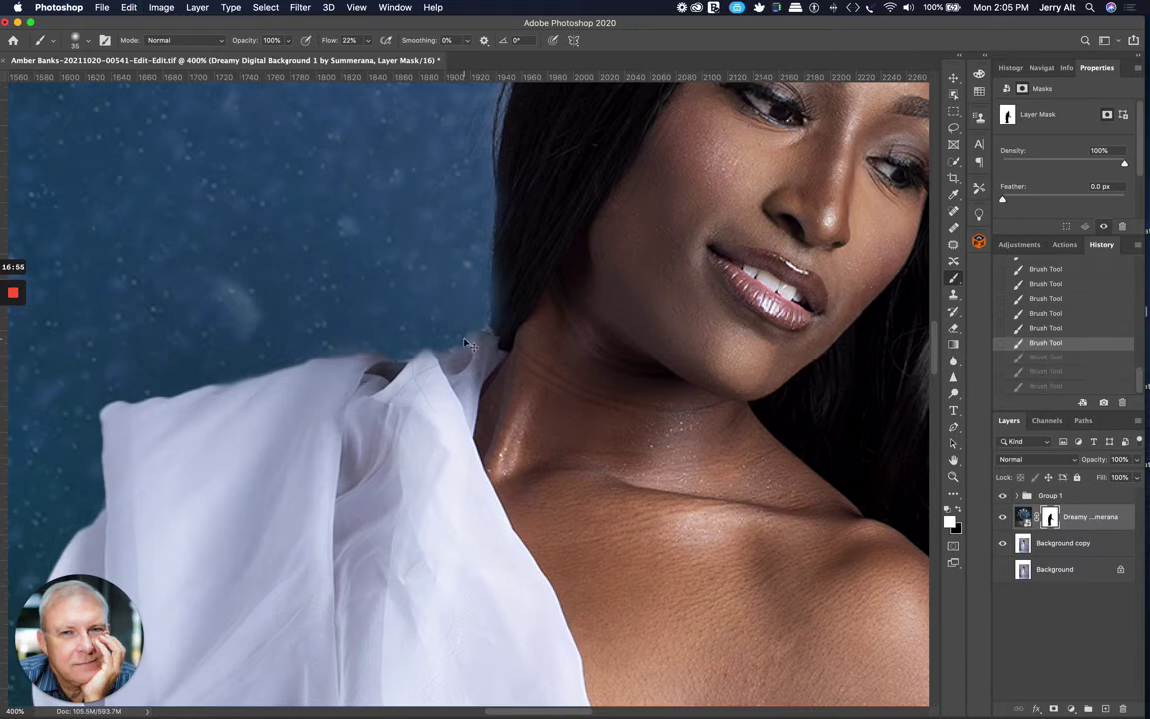
pyautogui.press('super+z')
pyautogui.press('super+z')
pyautogui.press('super+z')
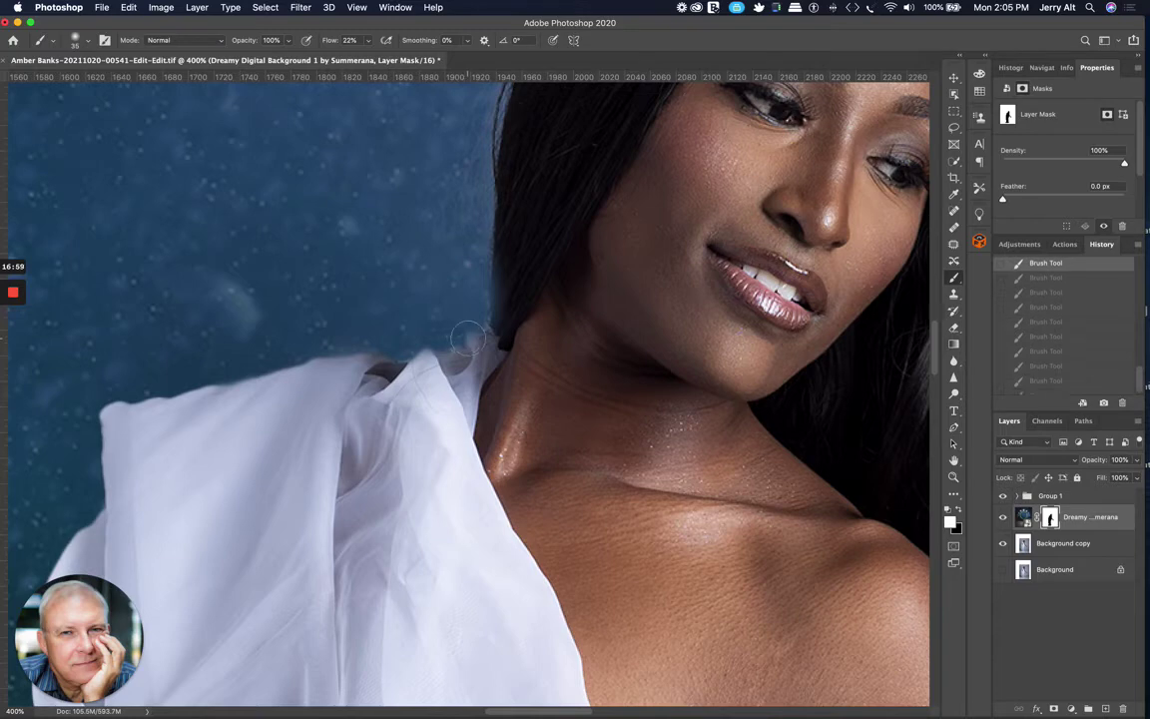
# Step: Pan the view to the shoulder and armpit and select the Dodge Tool
pyautogui.moveTo(544, 277); pyautogui.dragTo(194, 118)
pyautogui.scroll(-5, 193, 117)
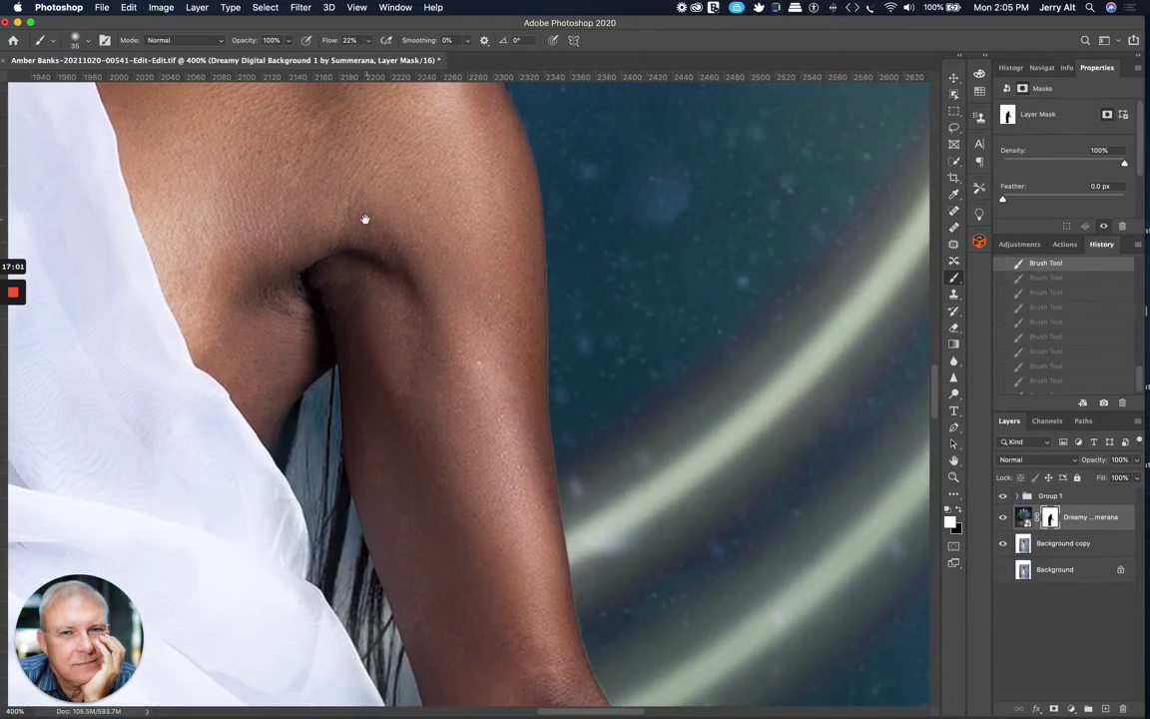
pyautogui.moveTo(316, 476); pyautogui.dragTo(302, 134)
pyautogui.moveTo(465, 417); pyautogui.dragTo(66, 82)
pyautogui.moveTo(371, 413); pyautogui.dragTo(720, 686)
pyautogui.moveTo(157, 144); pyautogui.dragTo(289, 499)
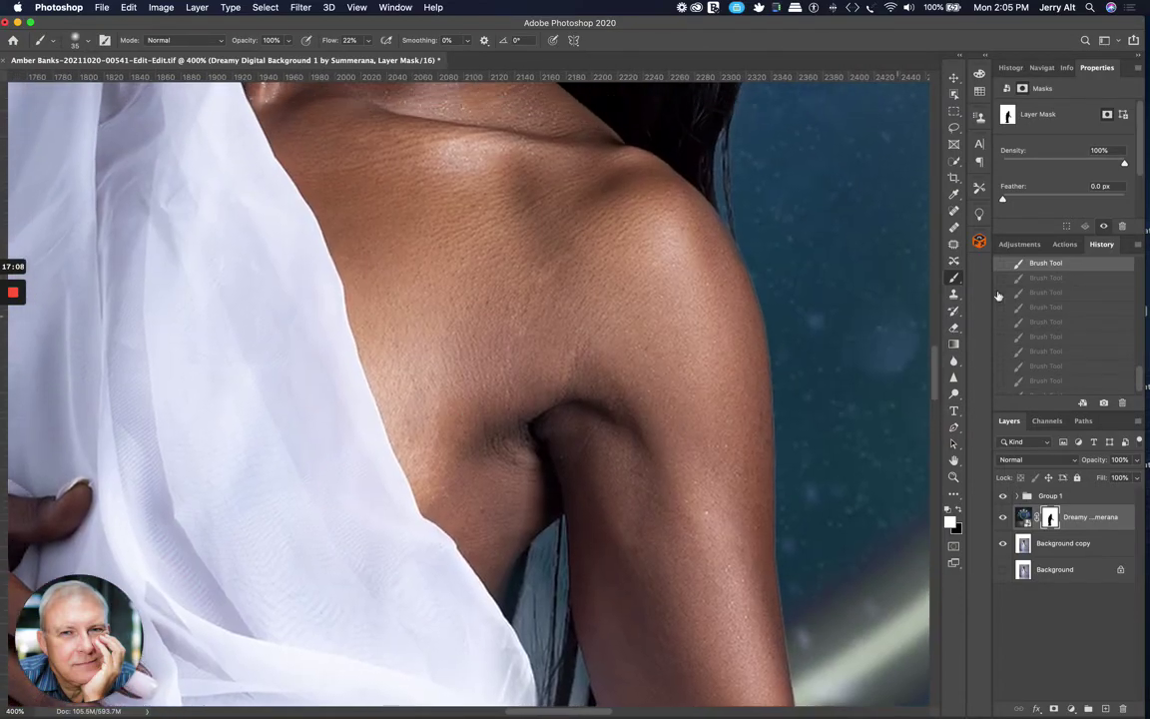
pyautogui.click(955, 396)
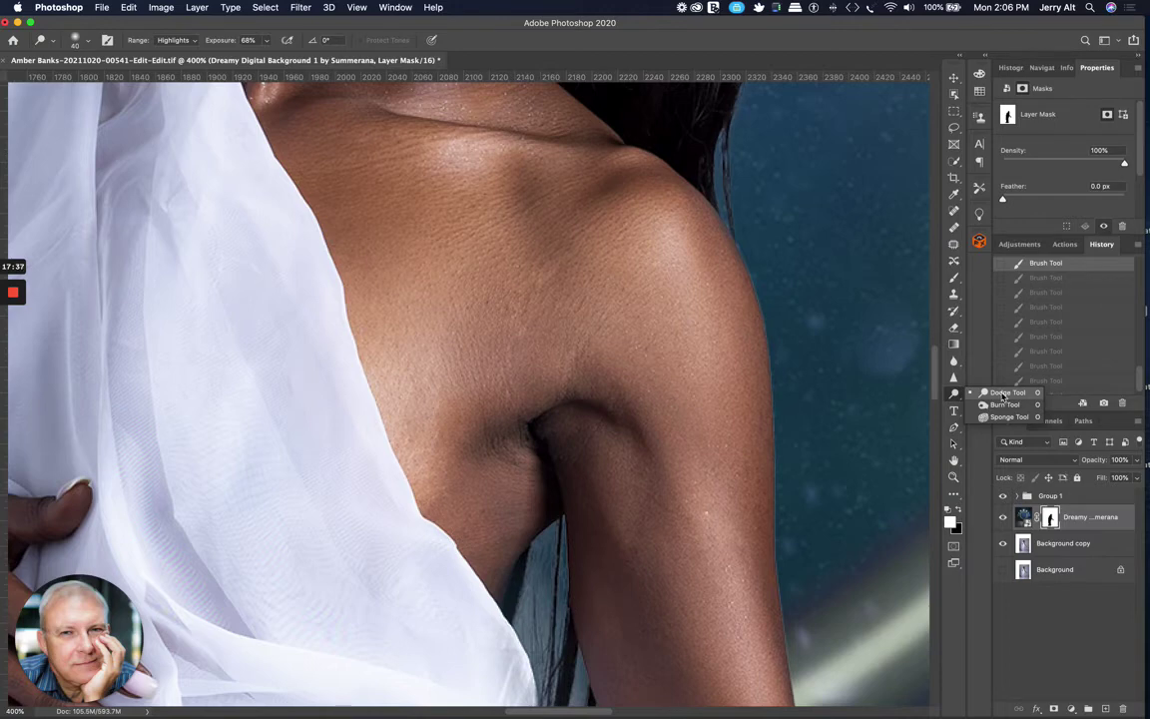
# Step: Confirm the Dodge Tool, keep Range on Highlights, and restore the test strokes near the armpit
pyautogui.click(1003, 393)
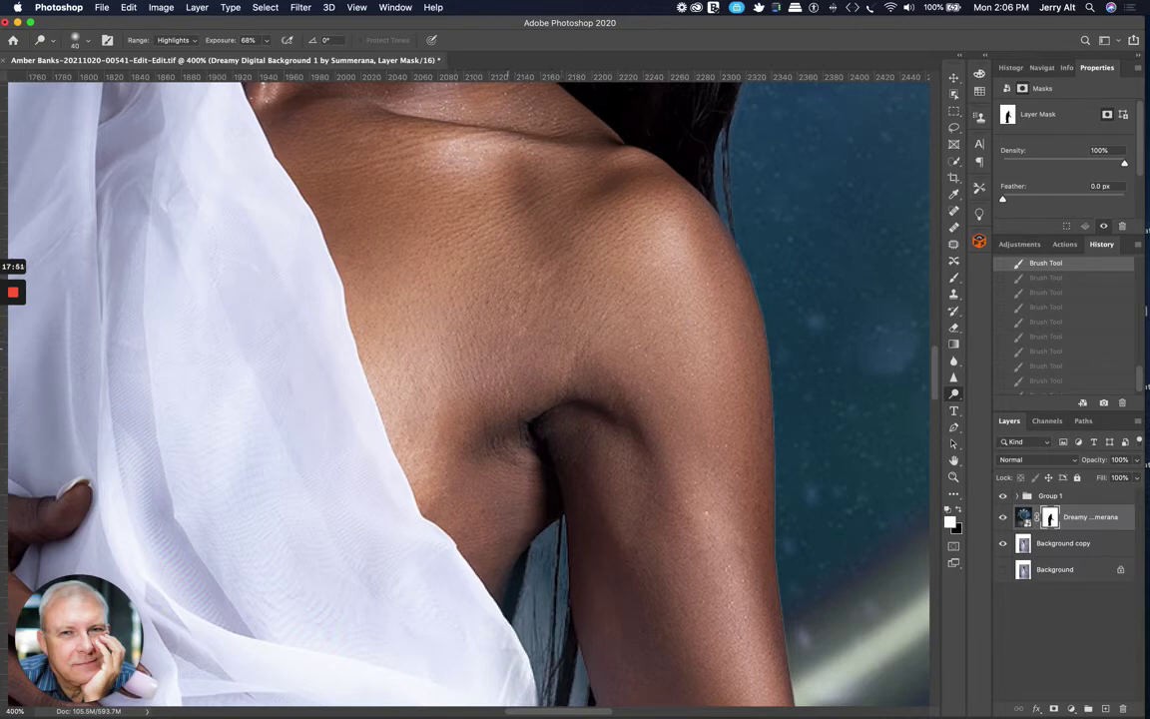
pyautogui.moveTo(575, 375); pyautogui.dragTo(599, 373)
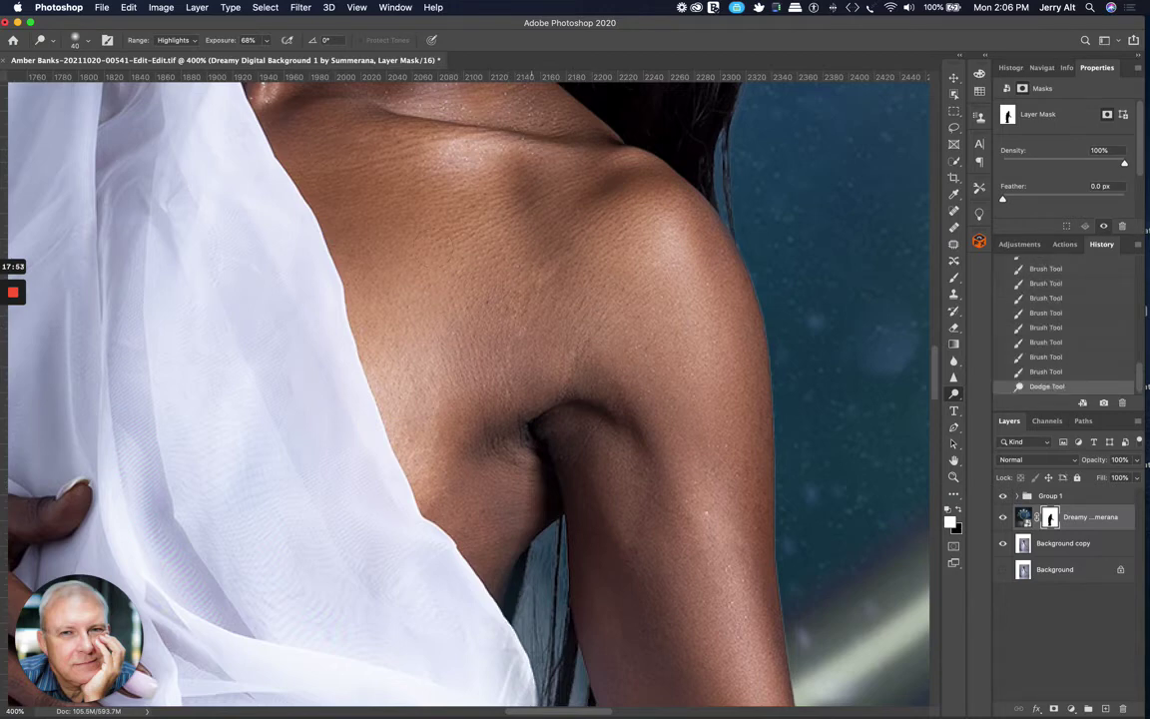
pyautogui.press('super+z')
pyautogui.press('super+z')
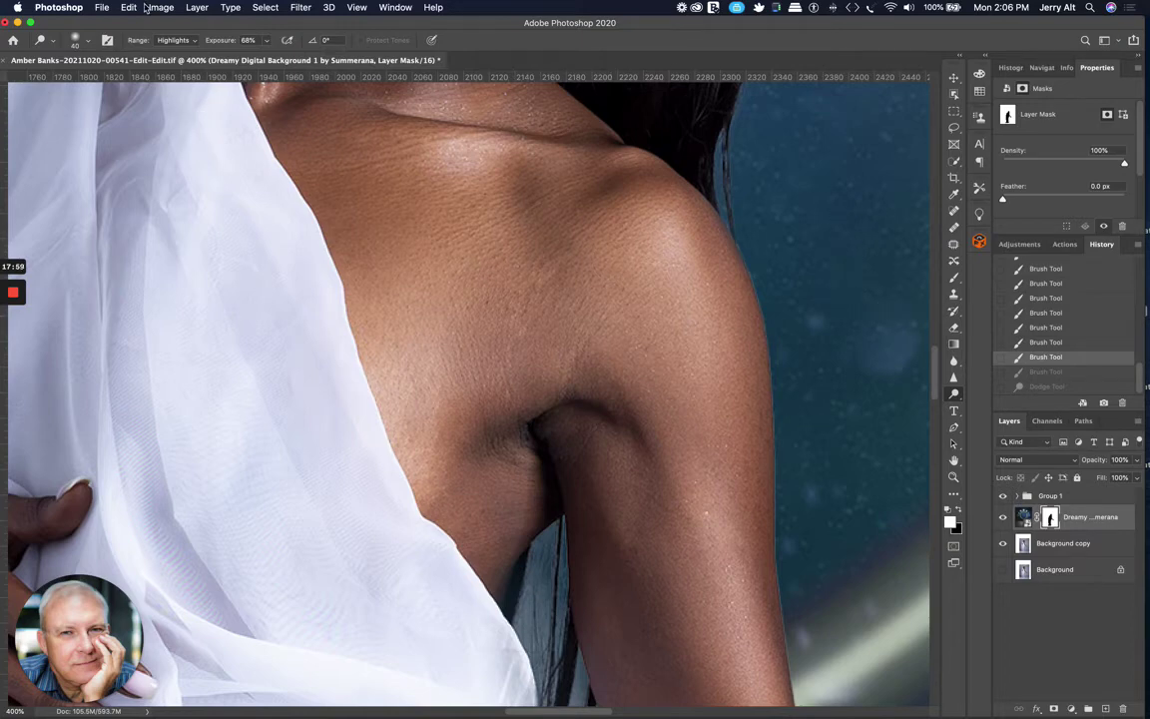
pyautogui.click(196, 41)
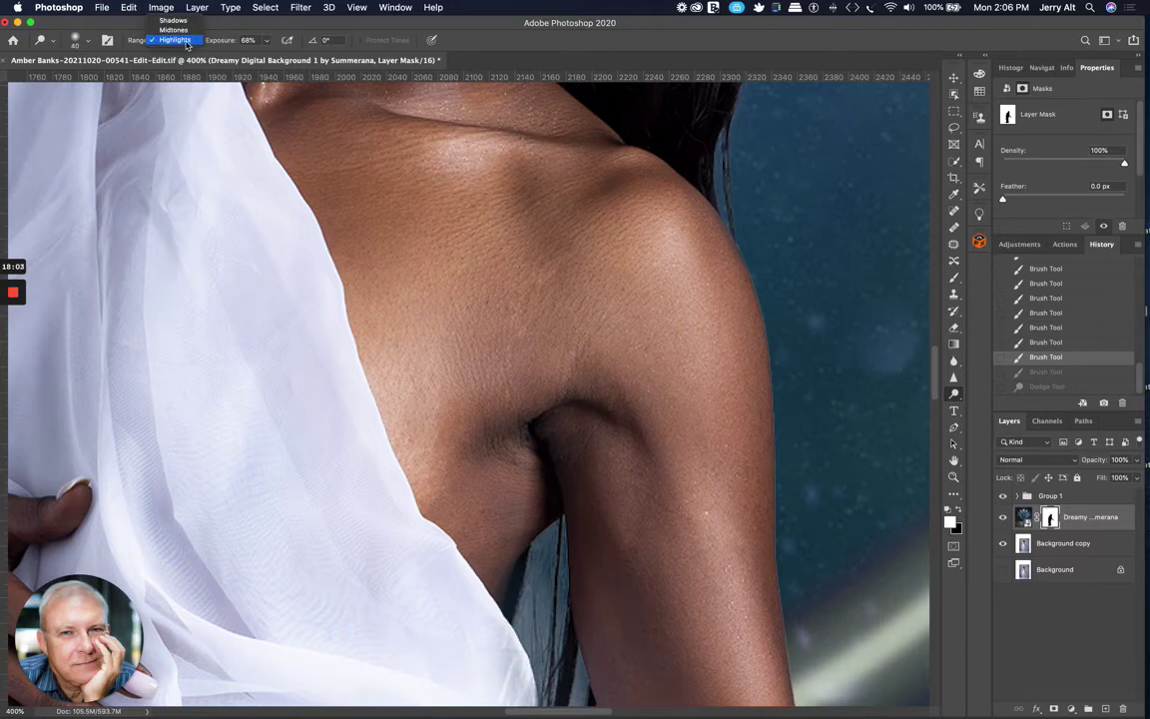
pyautogui.click(186, 41)
pyautogui.scroll(-5, 588, 364)
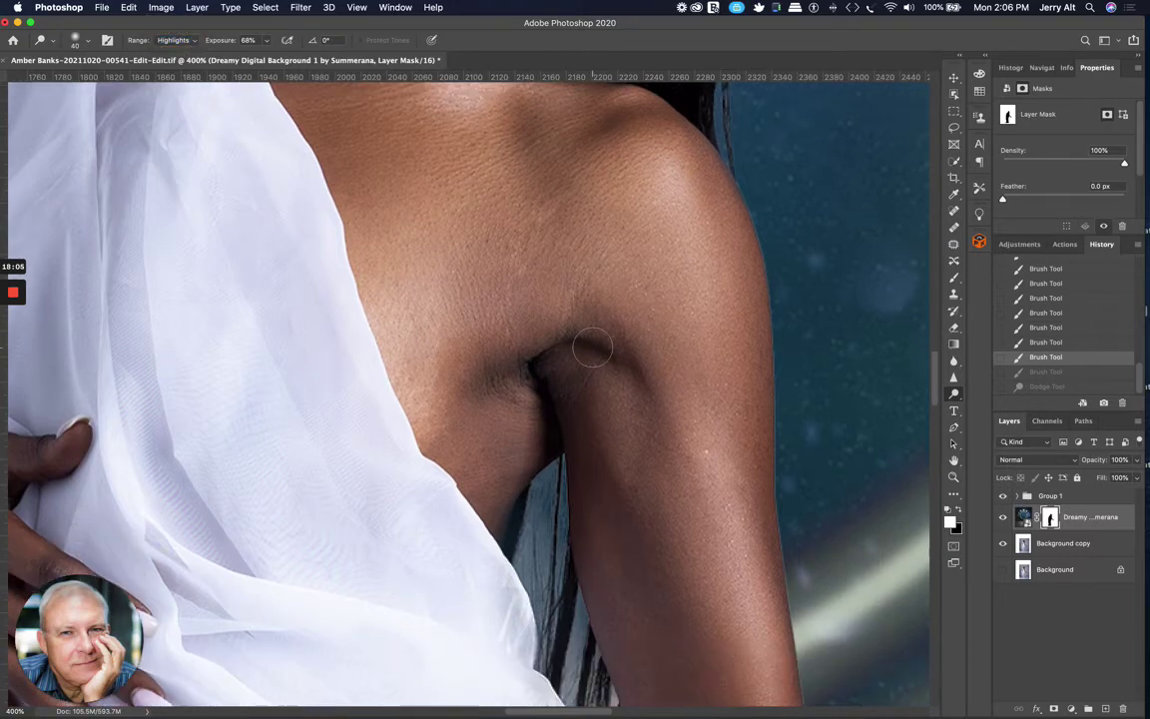
pyautogui.scroll(-1, 549, 400)
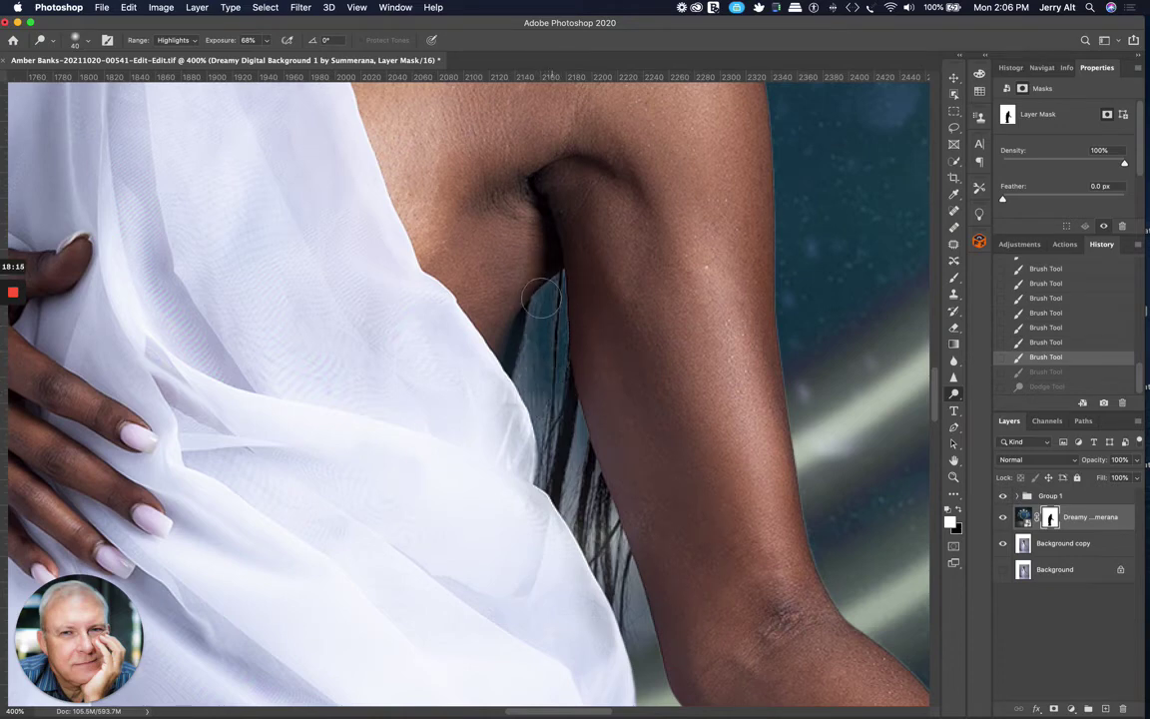
pyautogui.press('super+shift+z')
pyautogui.press('super+shift+z')
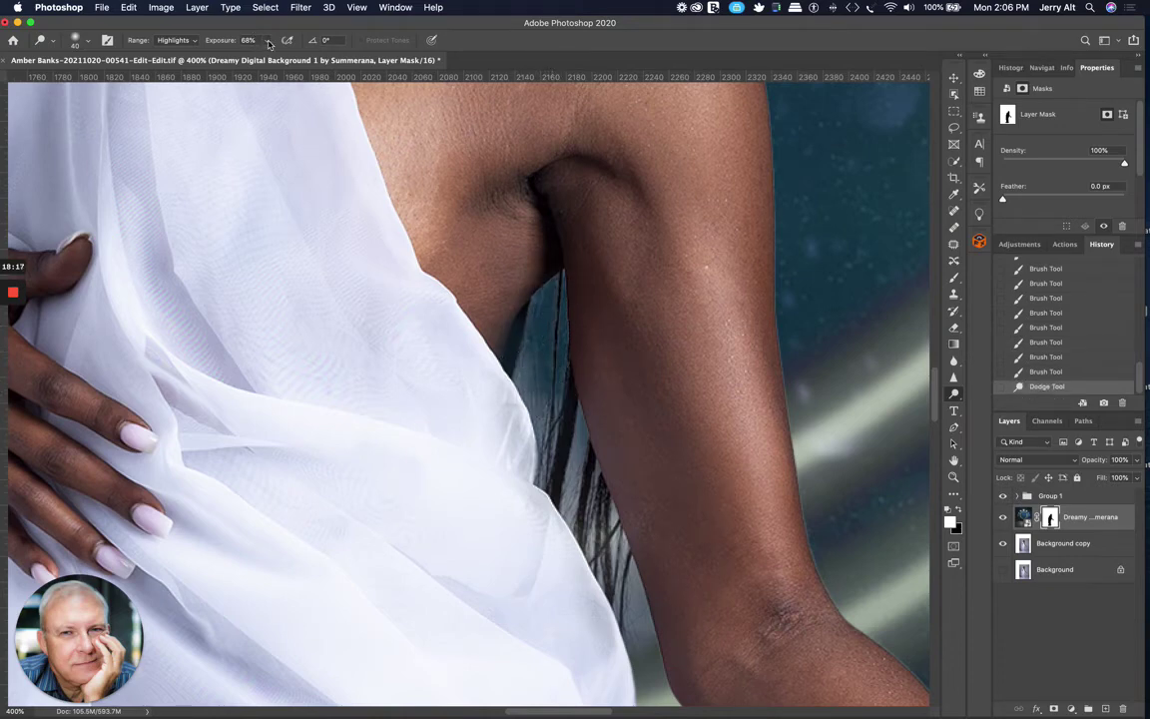
# Step: Set Dodge exposure to 51% and lighten the dark fringe along the hair below the armpit
pyautogui.click(266, 41)
pyautogui.moveTo(256, 61); pyautogui.dragTo(256, 60)
pyautogui.click(512, 38)
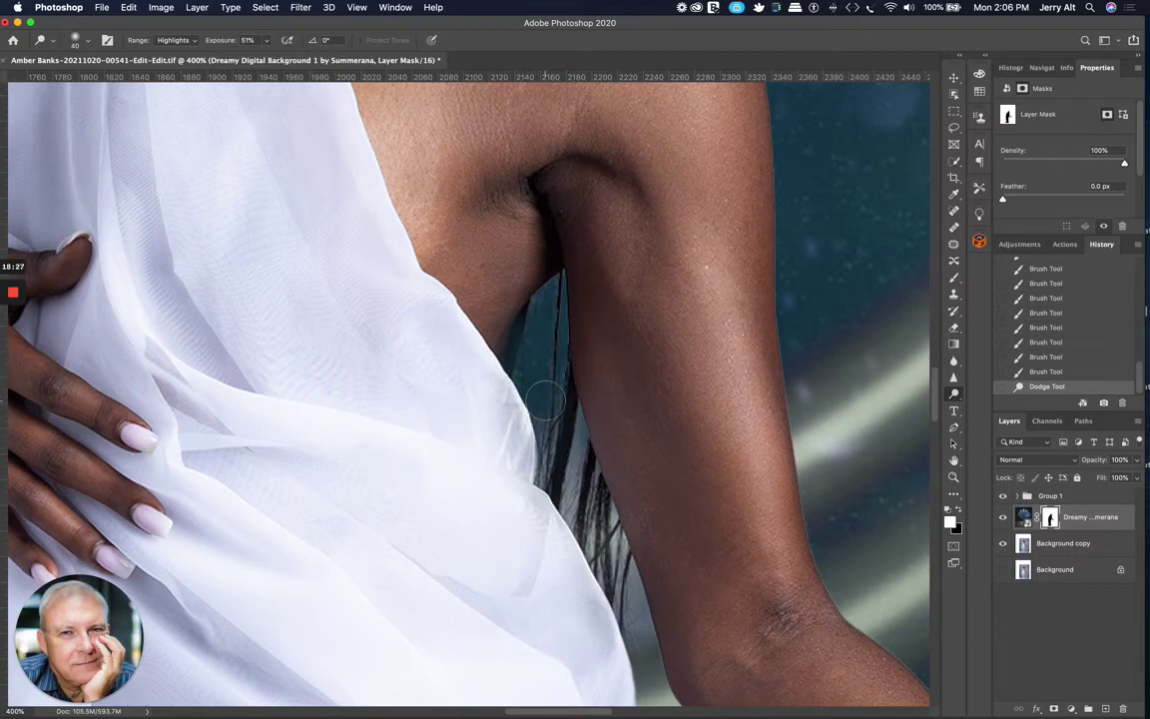
pyautogui.moveTo(552, 461)
pyautogui.mouseDown()
pyautogui.moveTo(547, 406)
pyautogui.moveTo(570, 332)
pyautogui.moveTo(556, 293)
pyautogui.moveTo(565, 277)
pyautogui.moveTo(562, 448)
pyautogui.mouseUp()
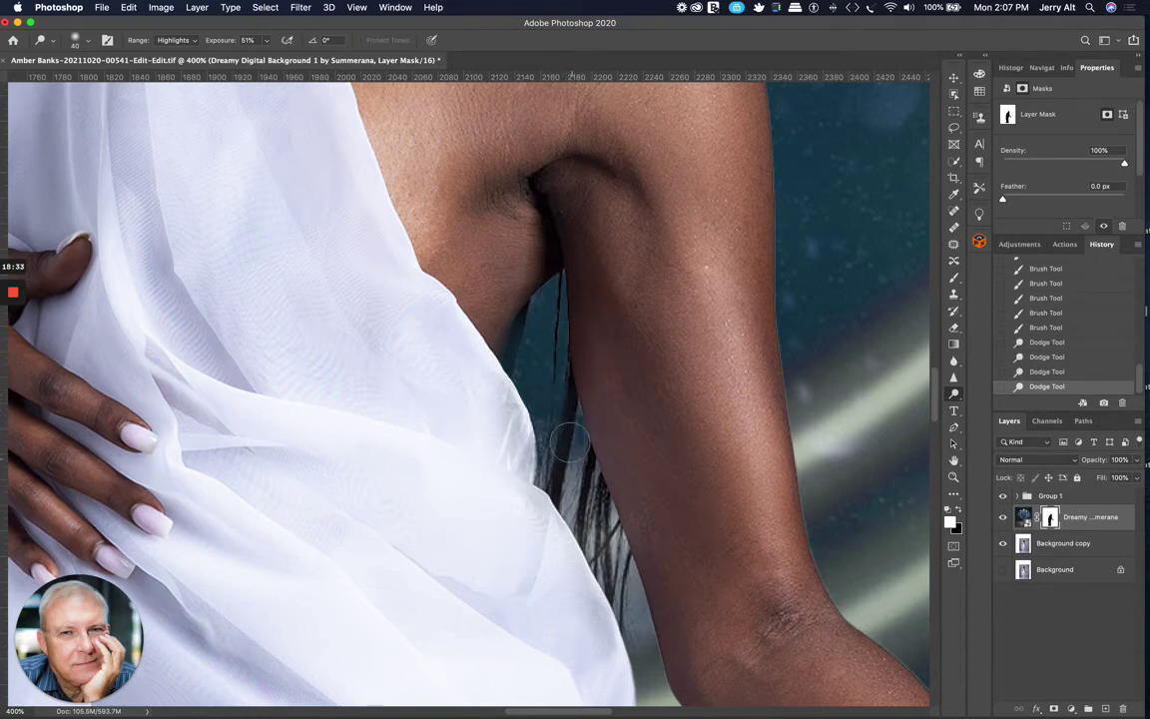
pyautogui.moveTo(504, 424)
pyautogui.mouseDown()
pyautogui.moveTo(520, 427)
pyautogui.moveTo(529, 457)
pyautogui.moveTo(546, 459)
pyautogui.mouseUp()
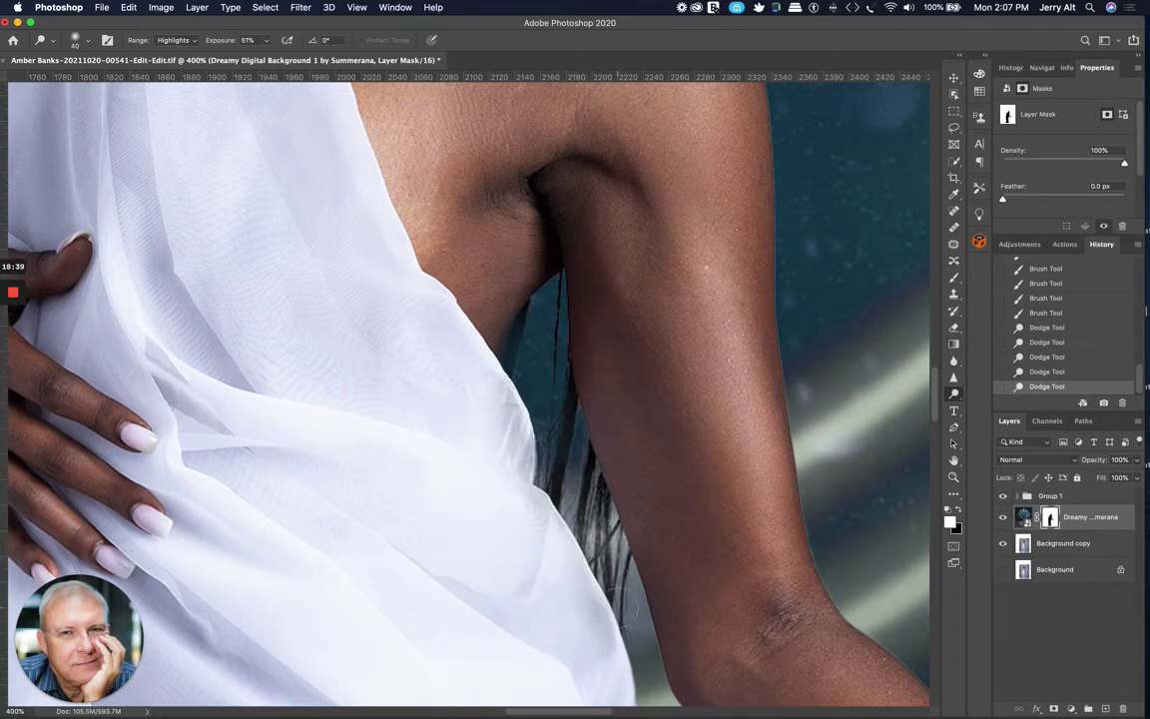
pyautogui.moveTo(568, 480)
pyautogui.mouseDown()
pyautogui.moveTo(565, 445)
pyautogui.moveTo(511, 378)
pyautogui.moveTo(561, 435)
pyautogui.mouseUp()
pyautogui.moveTo(705, 556); pyautogui.dragTo(326, 104)
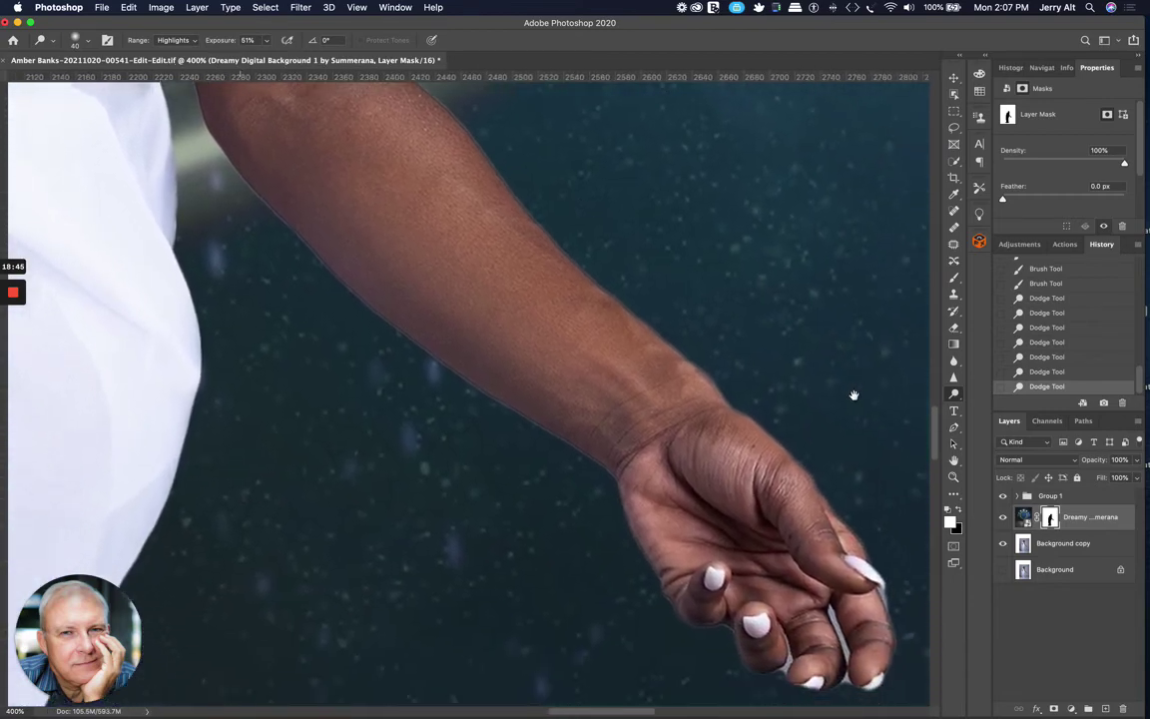
pyautogui.moveTo(849, 397)
pyautogui.mouseDown()
pyautogui.moveTo(523, 194)
pyautogui.moveTo(526, 205)
pyautogui.mouseUp()
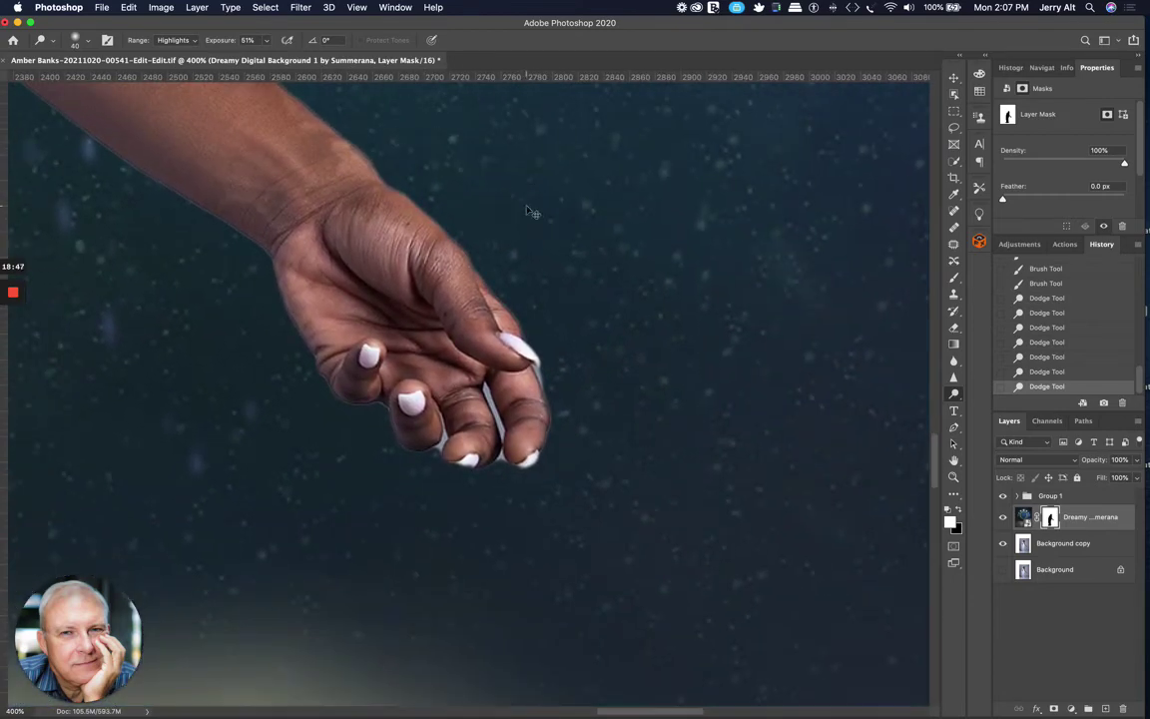
# Step: Zoom in on the hand, shrink the dodge brush, dodge the finger fringe, and raise Exposure to 100%
pyautogui.scroll(3, 529, 209)
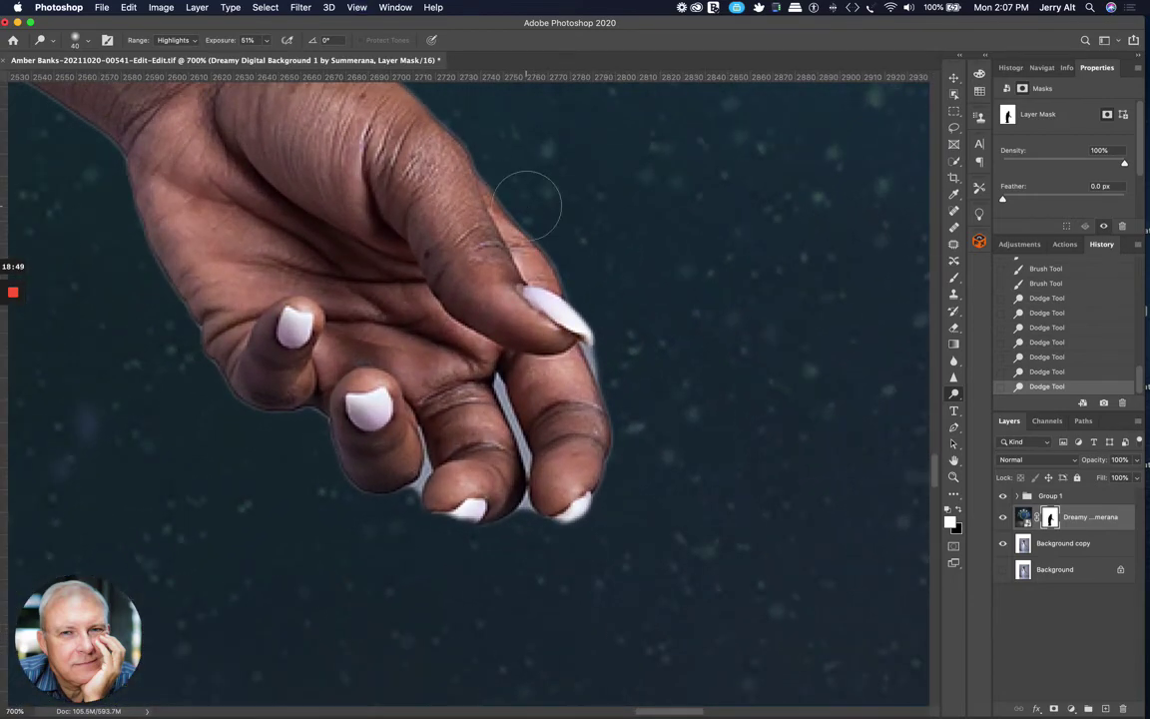
pyautogui.press('[')
pyautogui.press('[')
pyautogui.press('[')
pyautogui.press('[')
pyautogui.press('[')
pyautogui.press('[')
pyautogui.moveTo(504, 392); pyautogui.dragTo(499, 392)
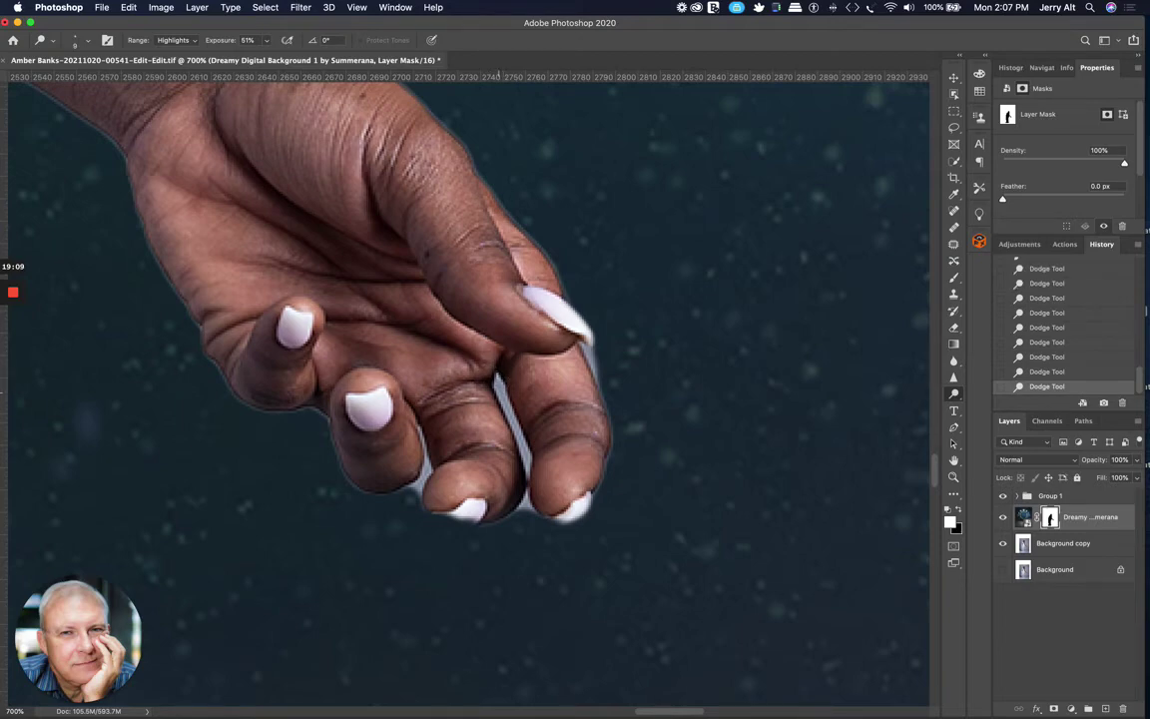
pyautogui.click(266, 40)
pyautogui.moveTo(261, 56); pyautogui.dragTo(312, 64)
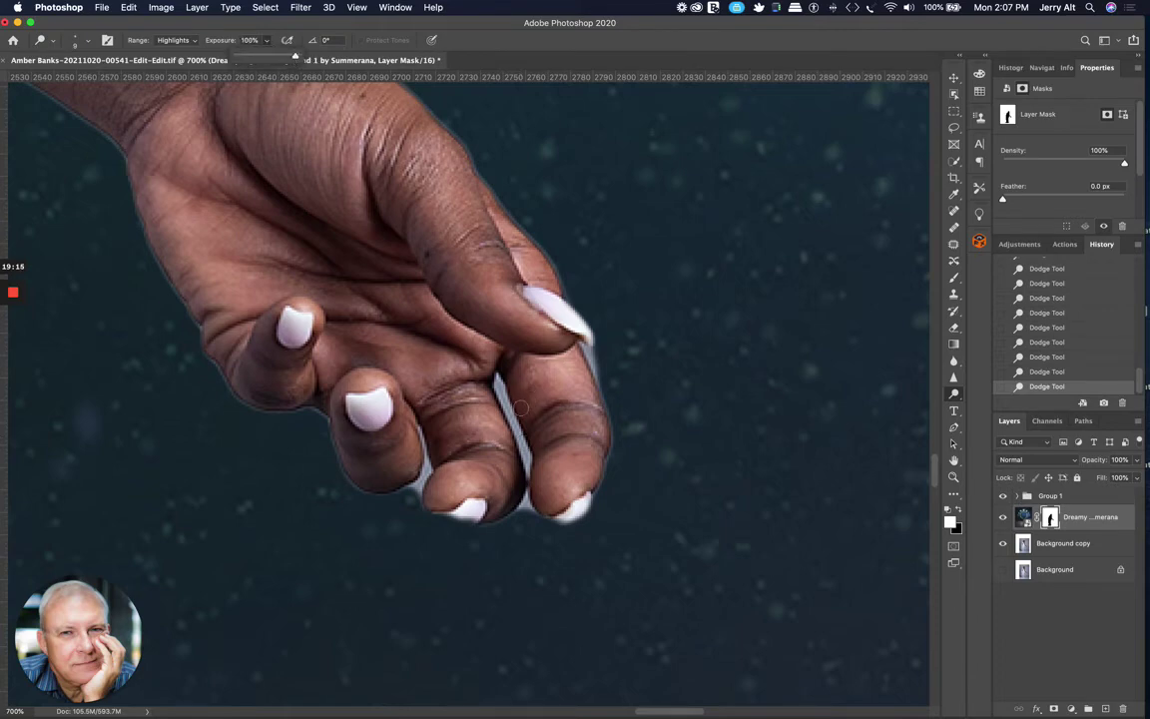
pyautogui.click(467, 377)
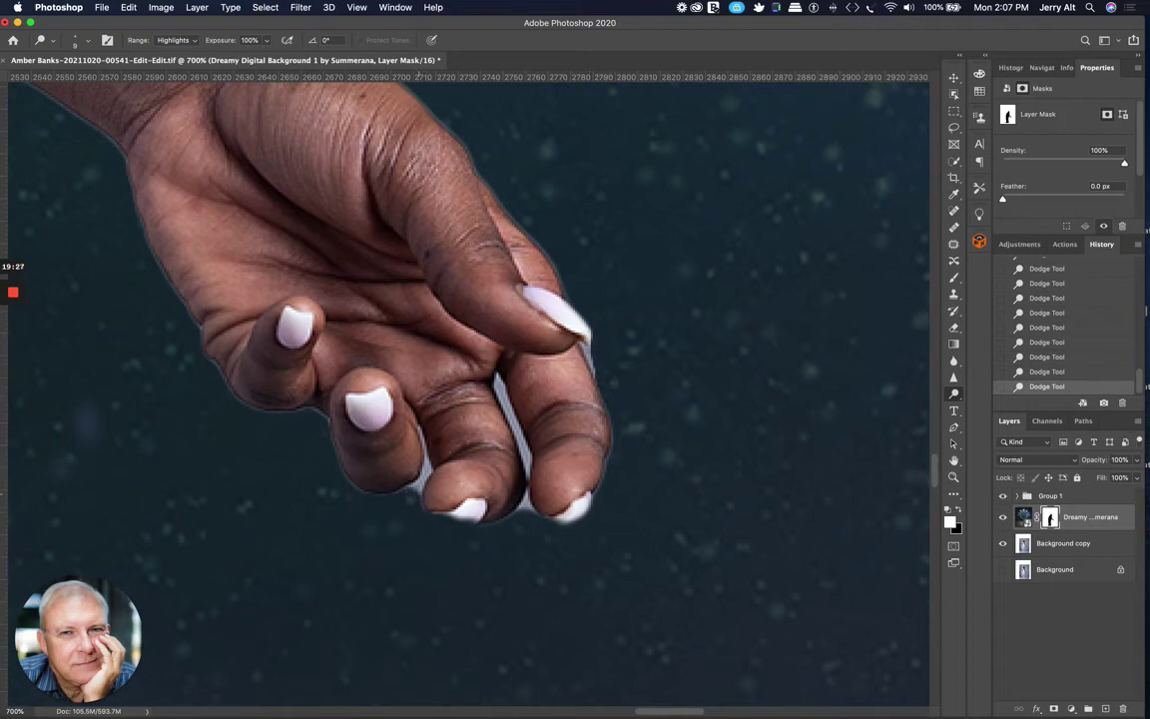
# Step: Paint the mask near the fingertip gap in white, then in black between the fingers
pyautogui.click(954, 278)
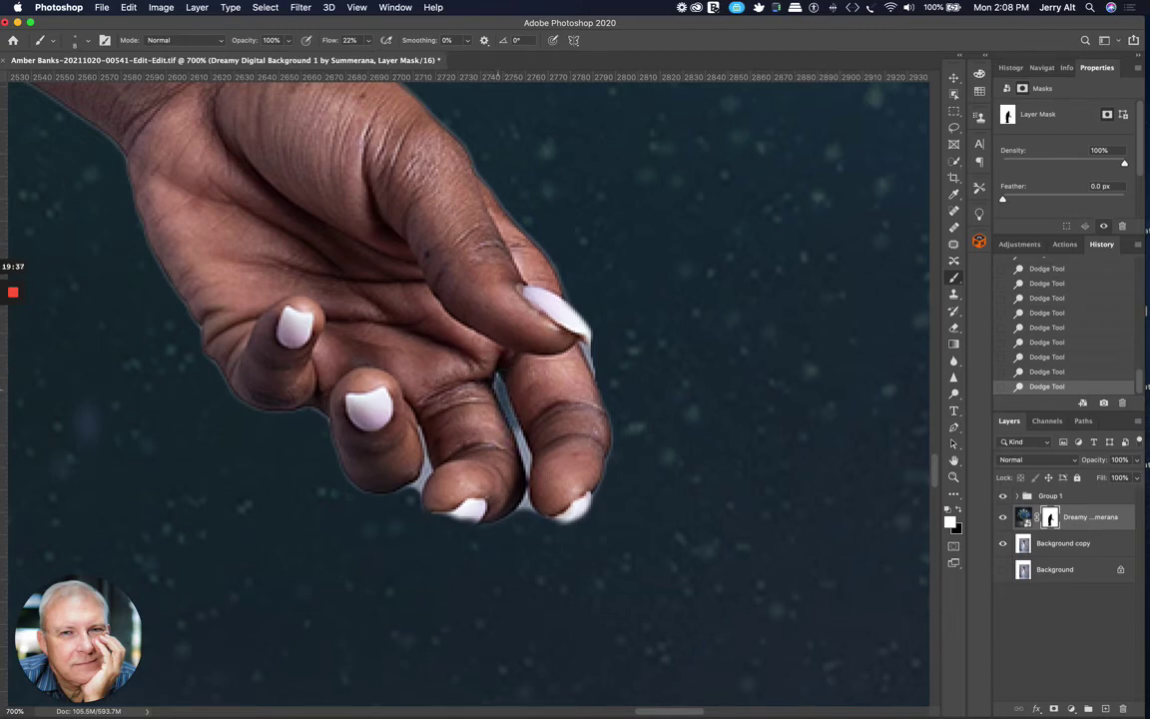
pyautogui.moveTo(447, 344)
pyautogui.mouseDown()
pyautogui.moveTo(465, 404)
pyautogui.moveTo(518, 449)
pyautogui.moveTo(526, 495)
pyautogui.mouseUp()
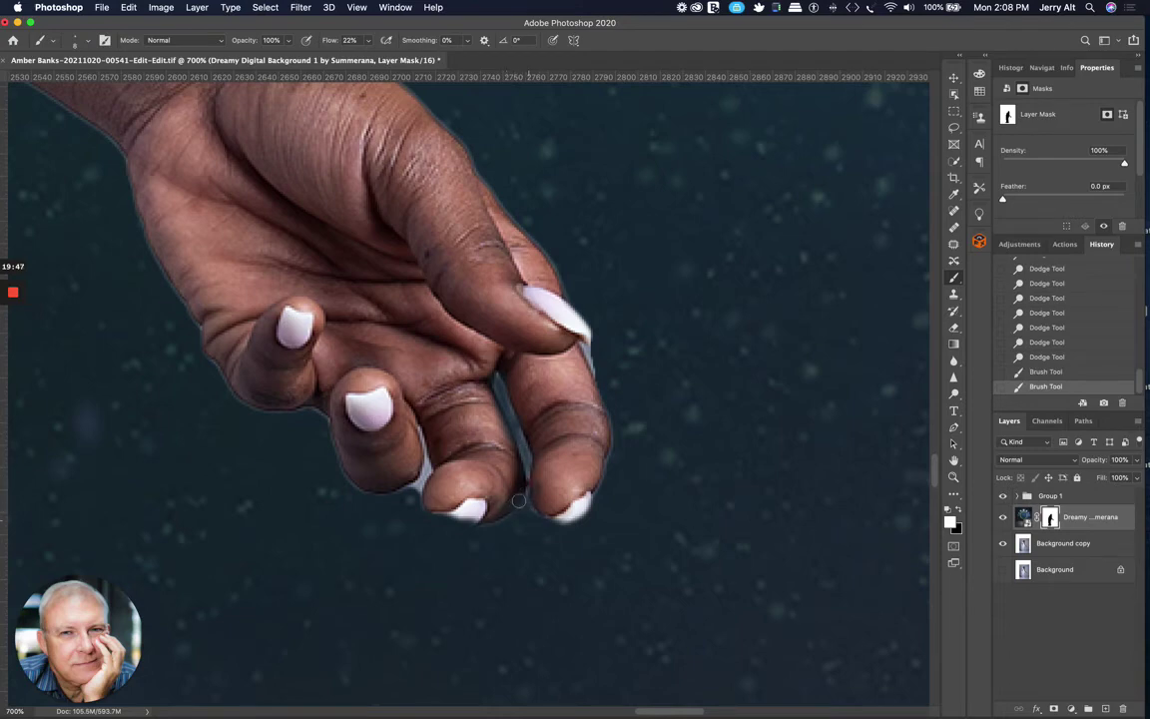
pyautogui.moveTo(521, 487); pyautogui.dragTo(547, 477)
pyautogui.press('x')
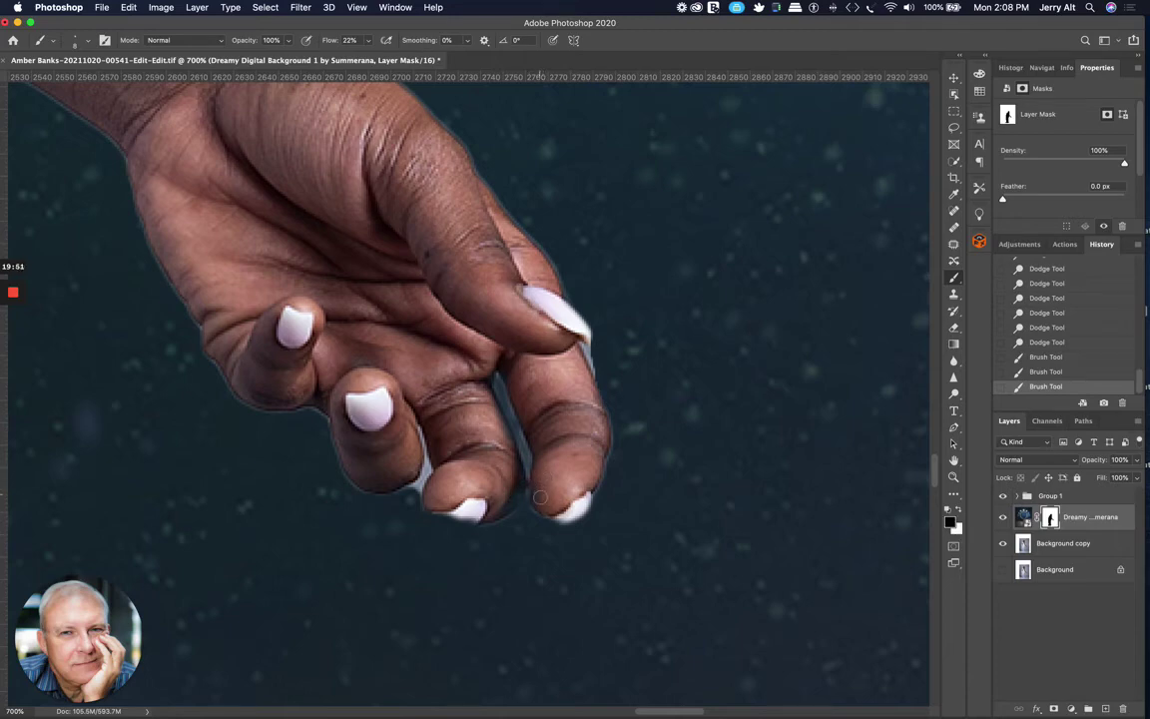
pyautogui.moveTo(482, 432); pyautogui.dragTo(483, 451)
pyautogui.click(435, 356)
pyautogui.moveTo(460, 403); pyautogui.dragTo(455, 448)
# Step: Paint out the light halo between the fingers and touch up the mask by the ring finger
pyautogui.press('x')
pyautogui.click(415, 472)
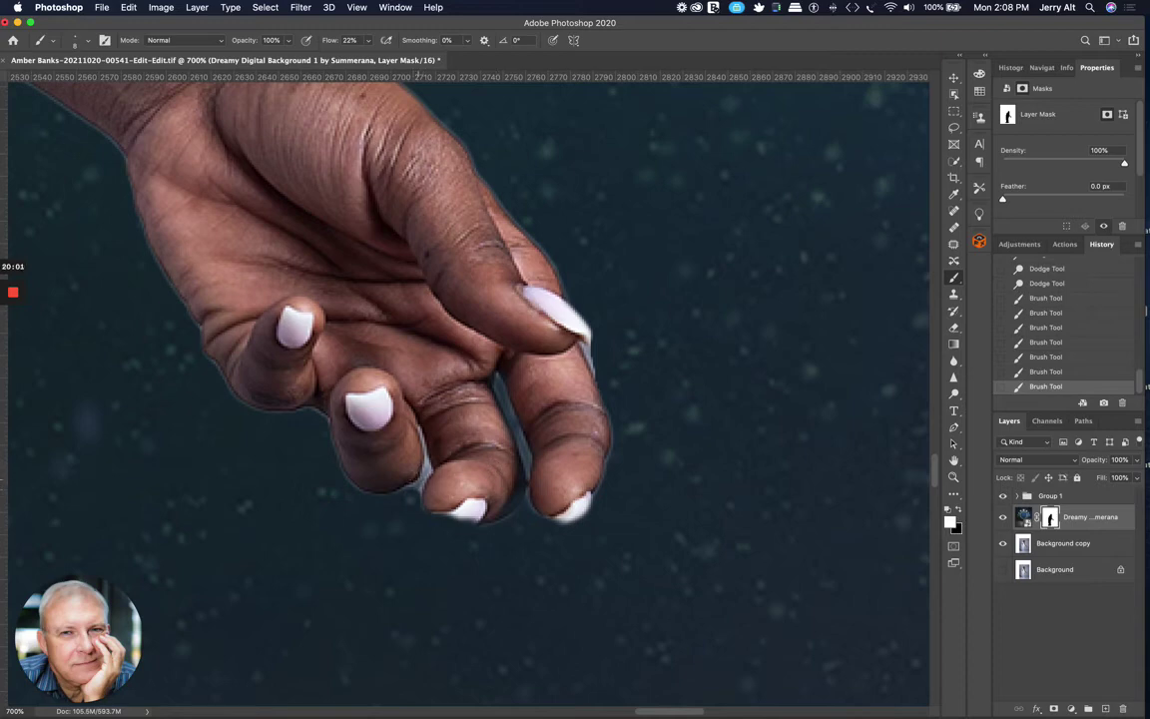
pyautogui.moveTo(427, 475); pyautogui.dragTo(419, 451)
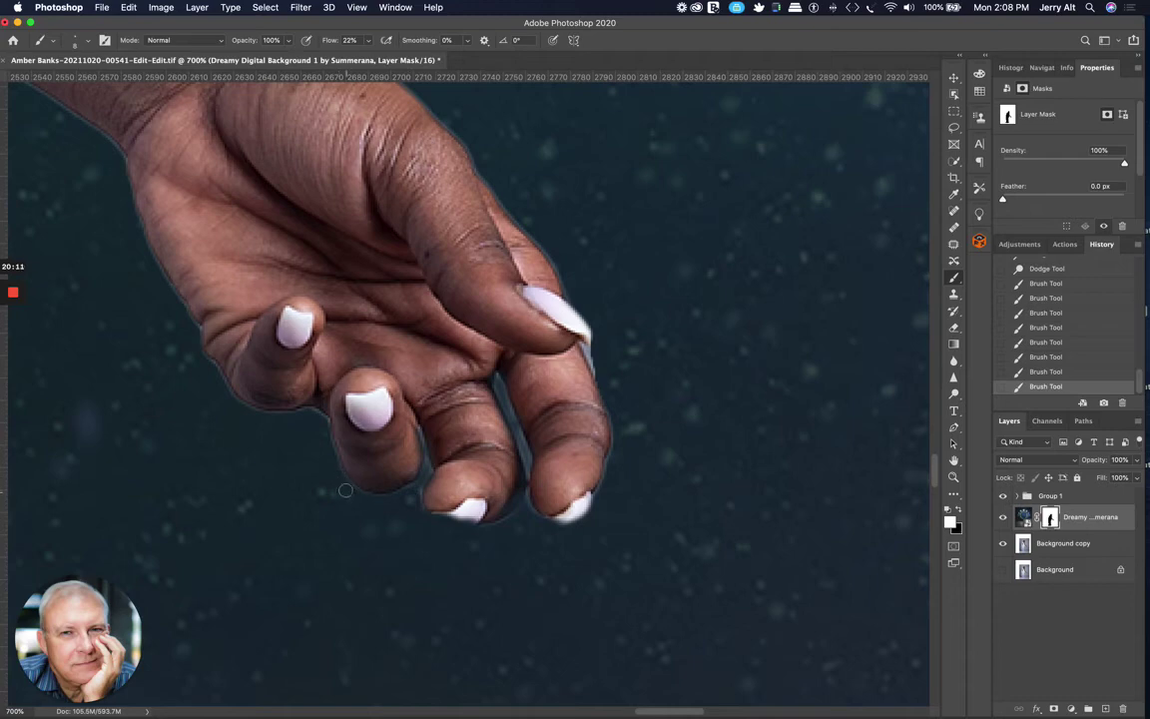
pyautogui.moveTo(315, 444); pyautogui.dragTo(452, 430)
pyautogui.press('x')
pyautogui.press('x')
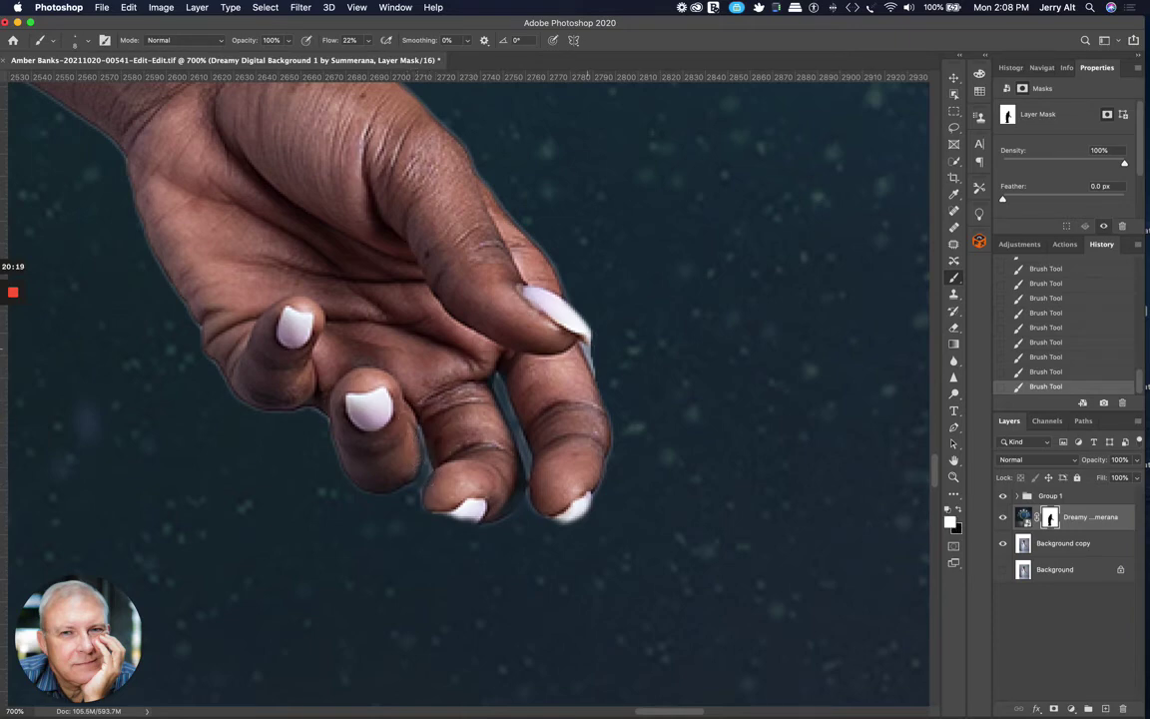
# Step: Dodge the hand's dark left edge, then at 1600% the fingertip's right and upper edges
pyautogui.click(954, 394)
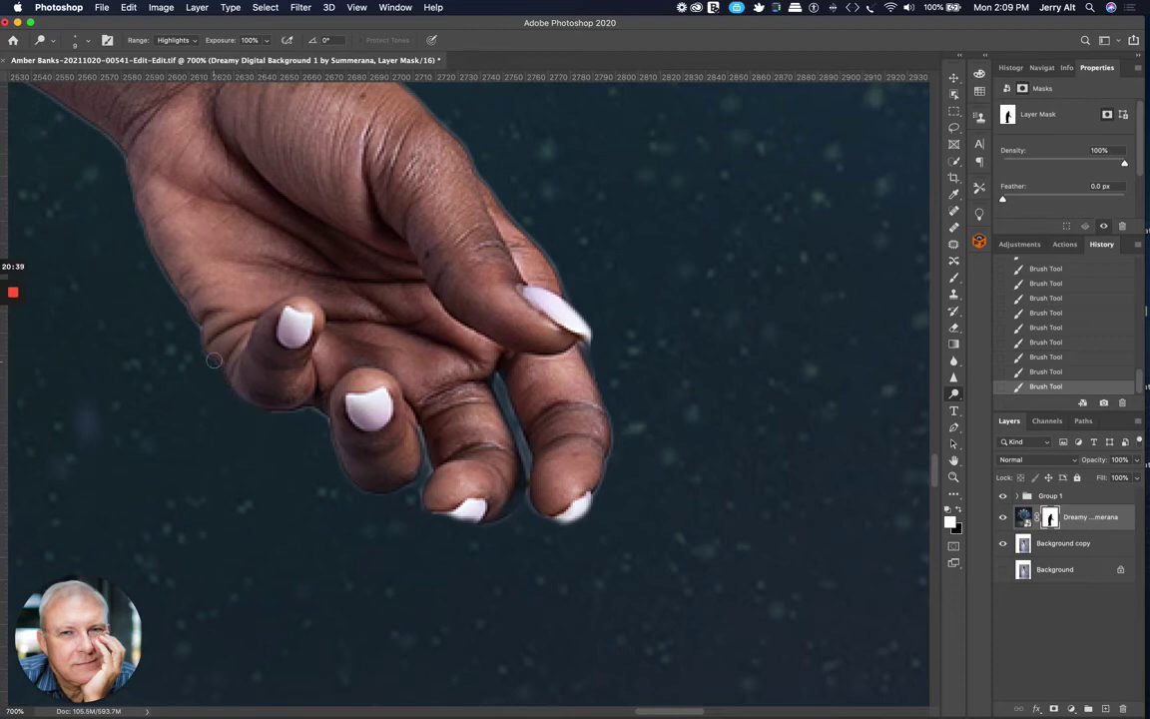
pyautogui.moveTo(189, 317); pyautogui.dragTo(168, 283)
pyautogui.press('super+equal')
pyautogui.press('super+equal')
pyautogui.press('super+equal')
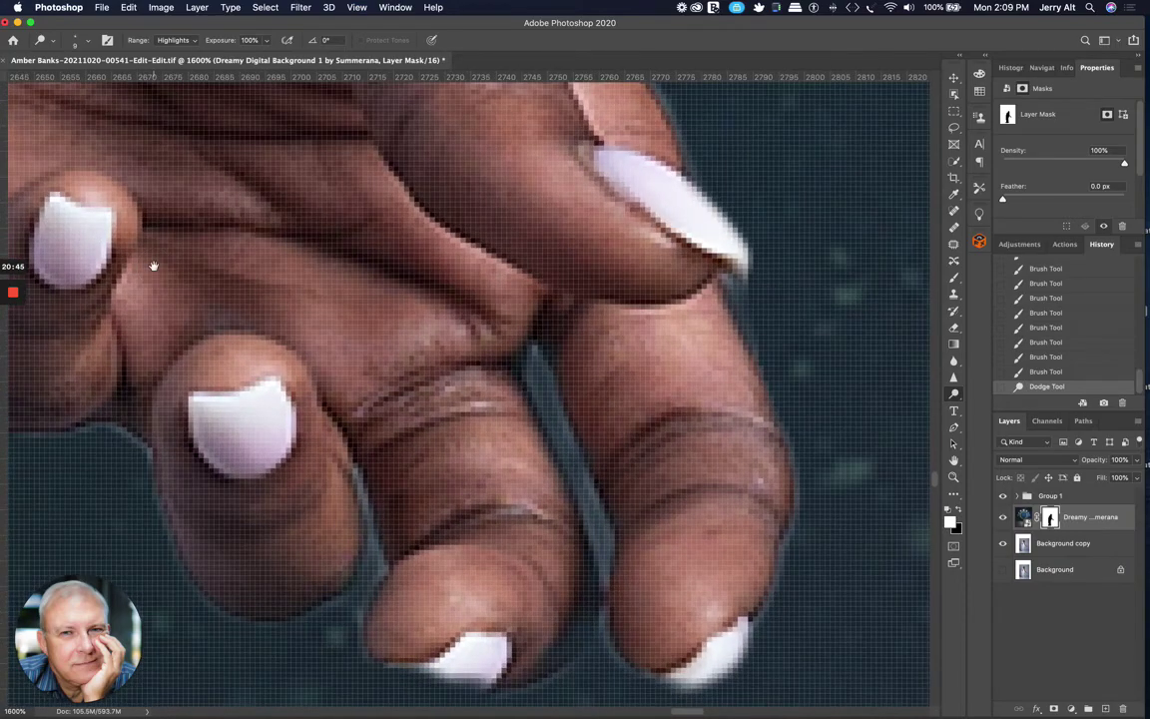
pyautogui.moveTo(265, 287); pyautogui.dragTo(75, 587)
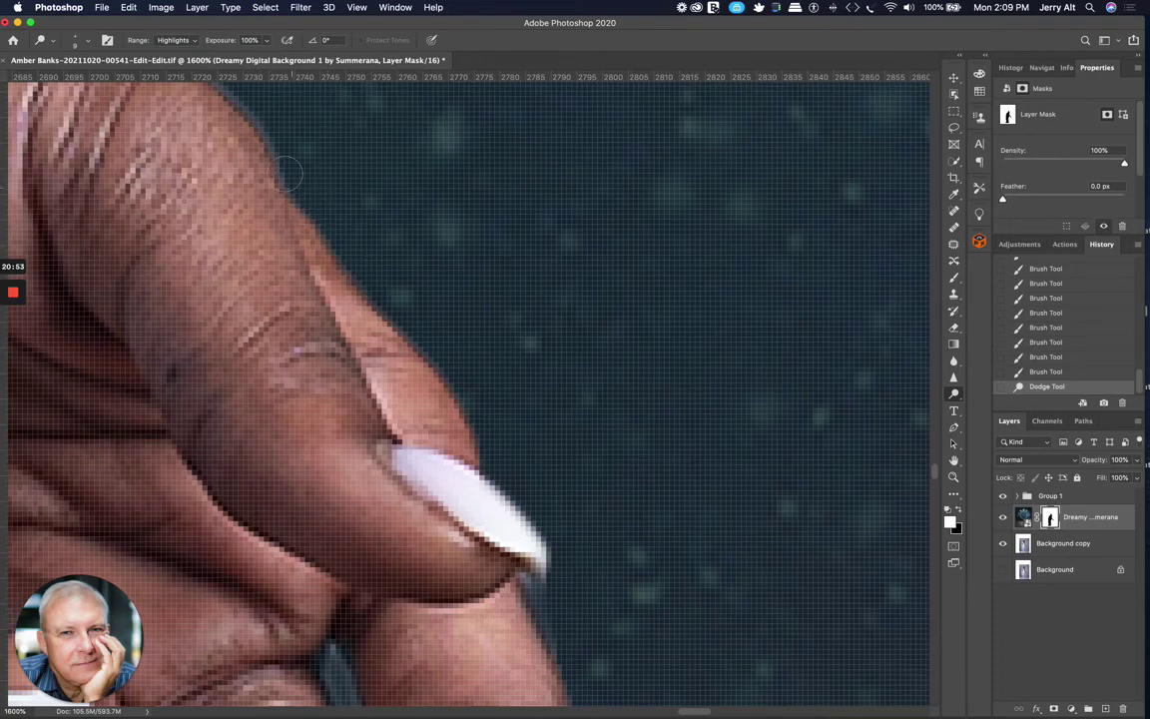
pyautogui.moveTo(282, 150)
pyautogui.mouseDown()
pyautogui.moveTo(275, 175)
pyautogui.moveTo(405, 319)
pyautogui.moveTo(440, 379)
pyautogui.mouseUp()
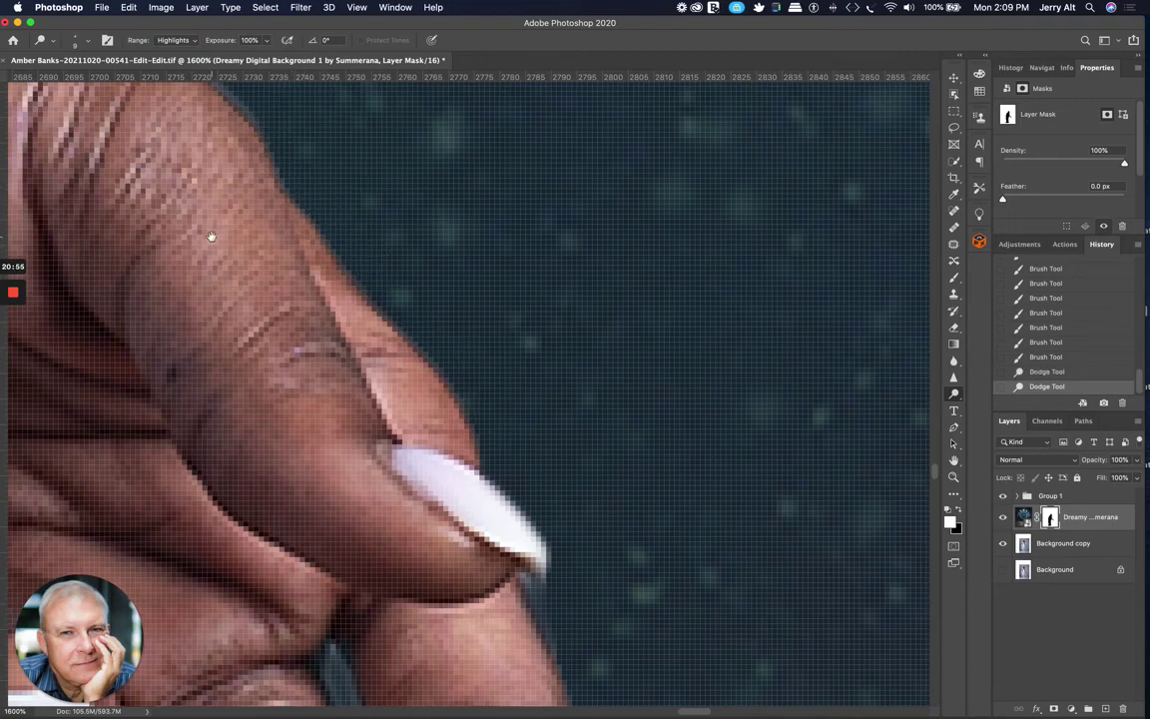
pyautogui.moveTo(211, 235); pyautogui.dragTo(359, 493)
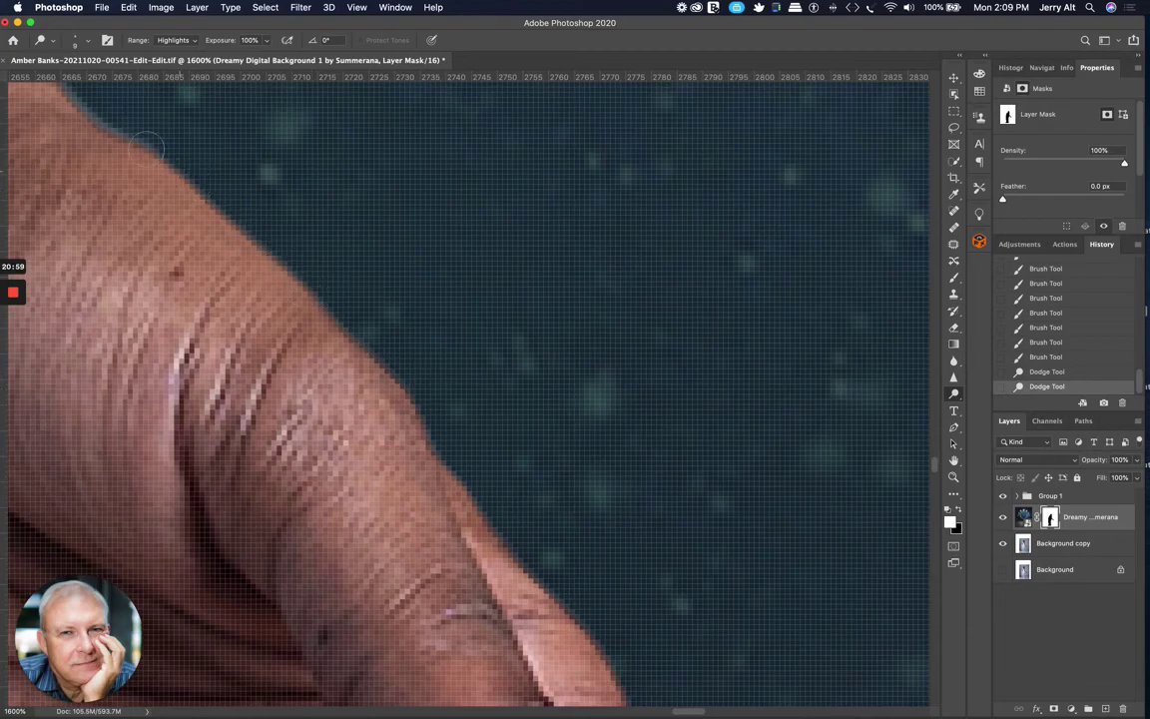
pyautogui.moveTo(129, 130)
pyautogui.mouseDown()
pyautogui.moveTo(88, 95)
pyautogui.moveTo(109, 110)
pyautogui.mouseUp()
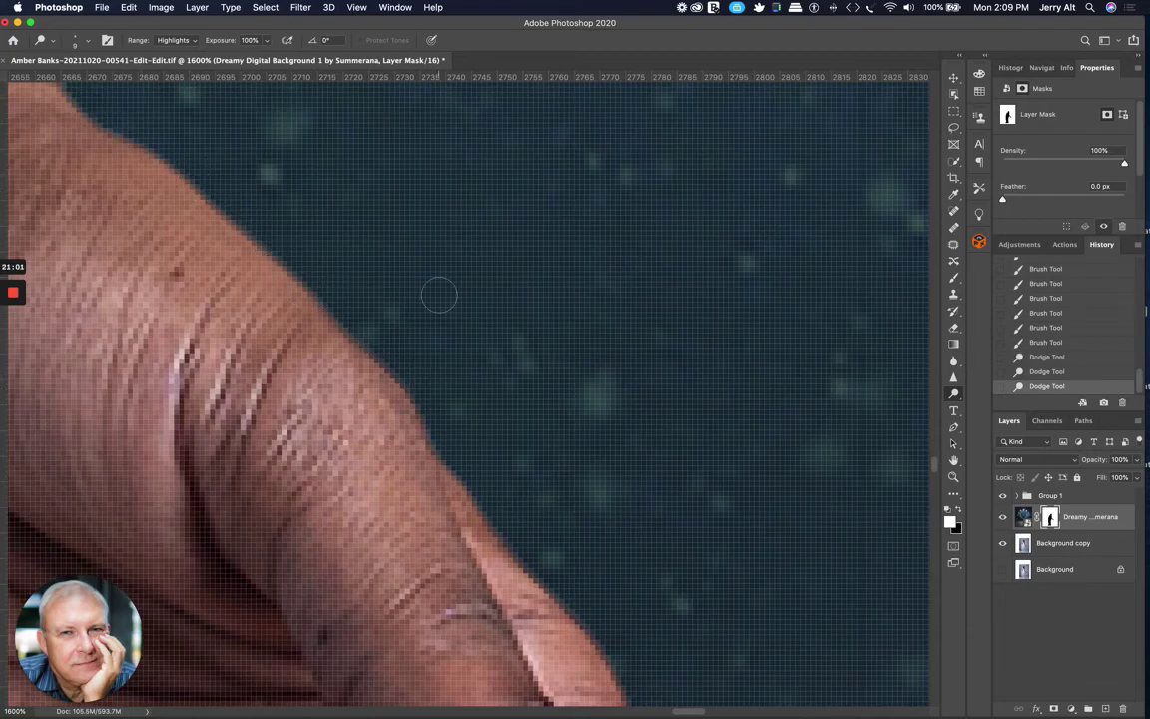
pyautogui.scroll(-5, 439, 294)
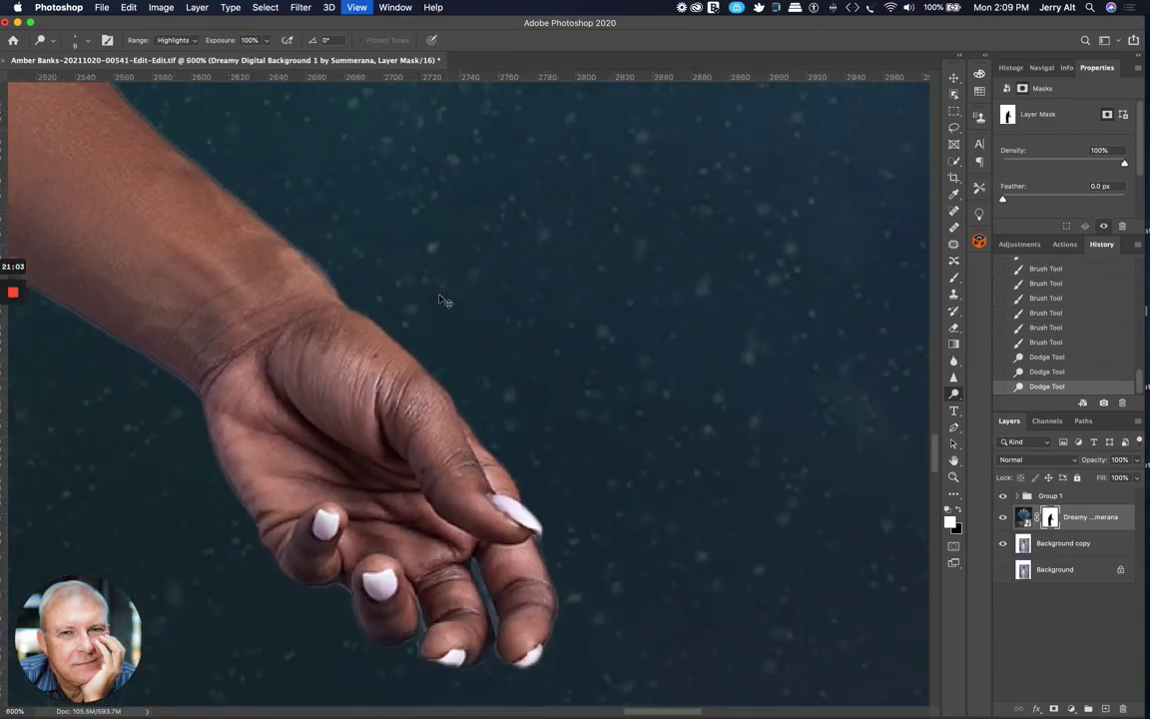
# Step: Zoom out, switch back to the Brush tool, and choose a soft round brush preset
pyautogui.scroll(-6, 444, 301)
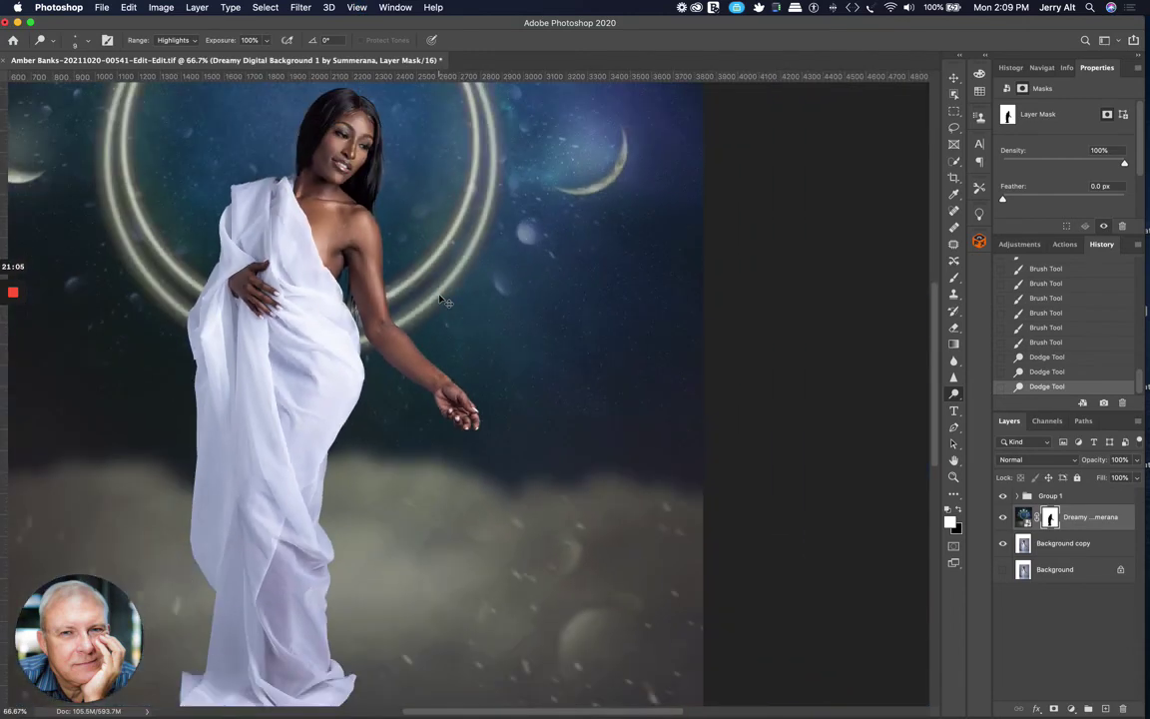
pyautogui.scroll(-2, 444, 301)
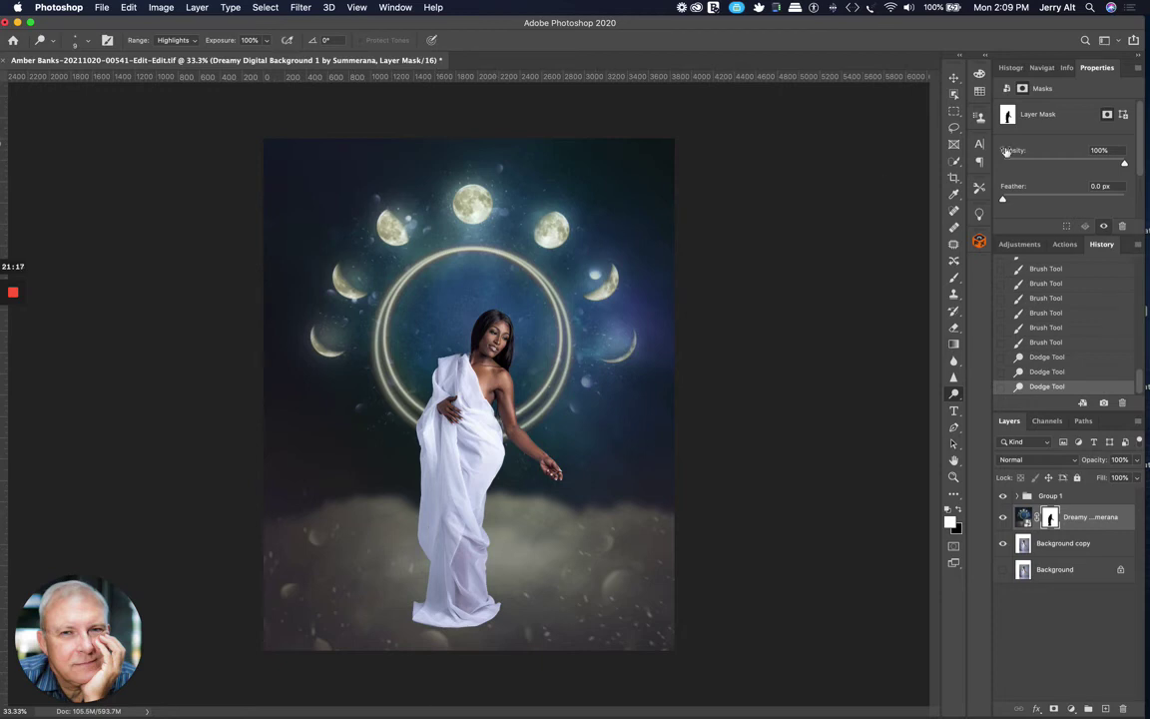
pyautogui.click(954, 279)
pyautogui.rightClick(576, 102)
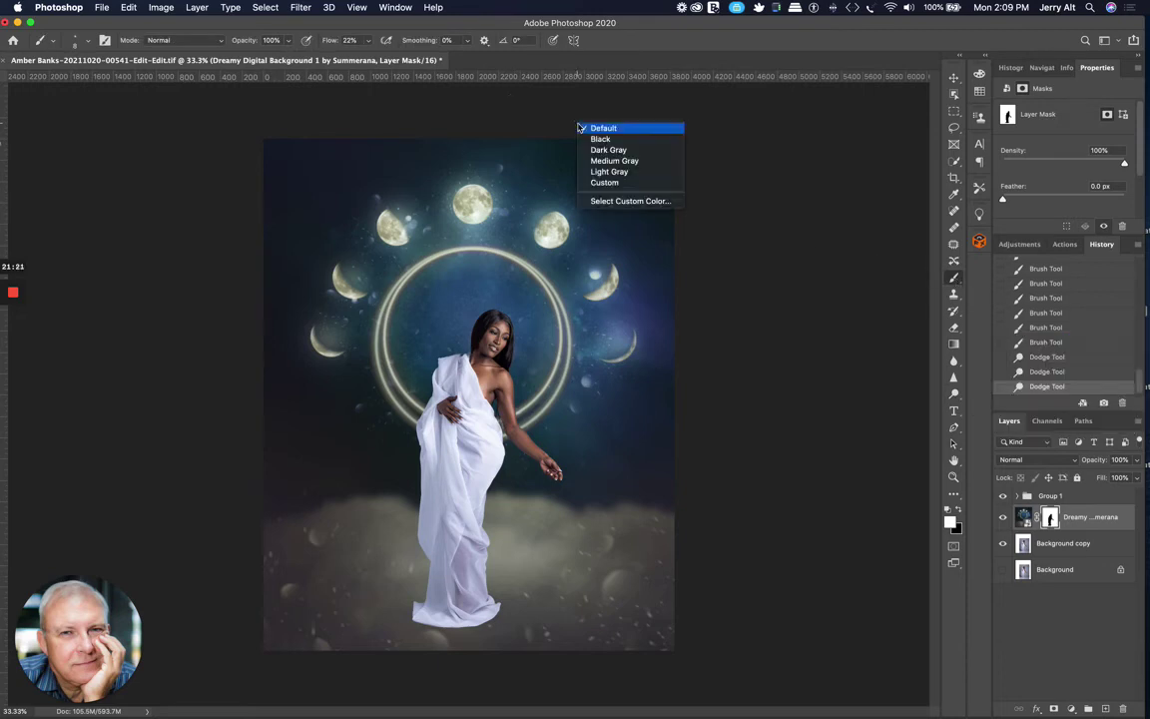
pyautogui.click(656, 76)
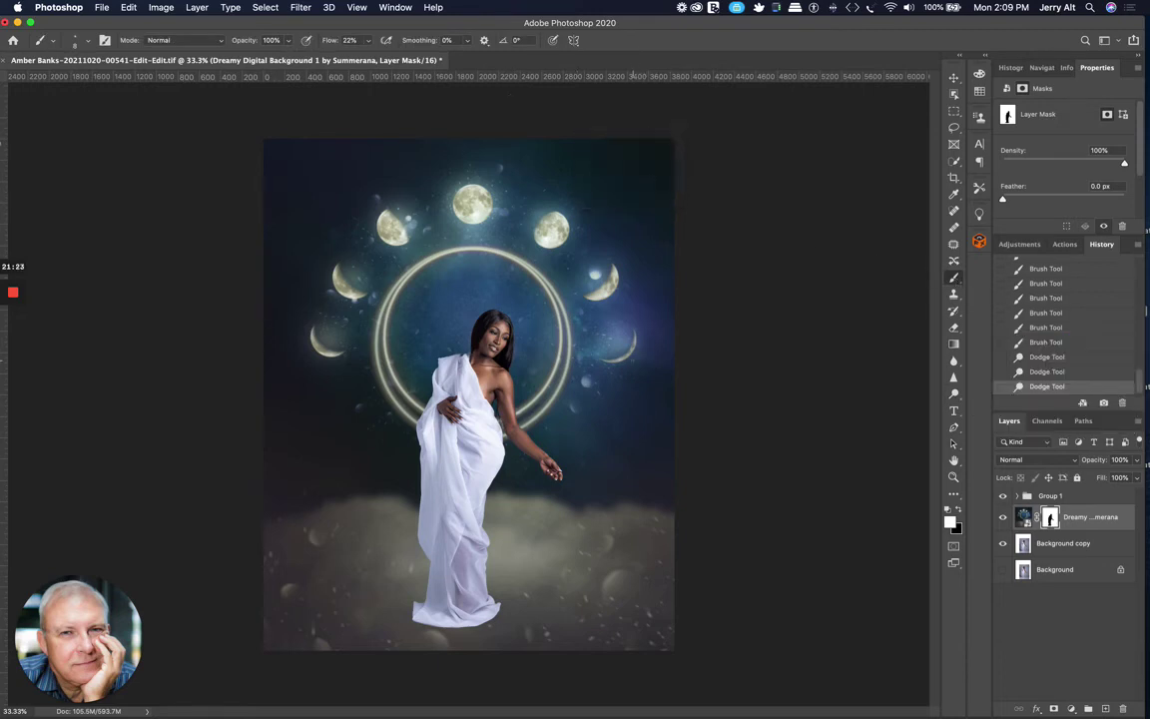
pyautogui.click(88, 43)
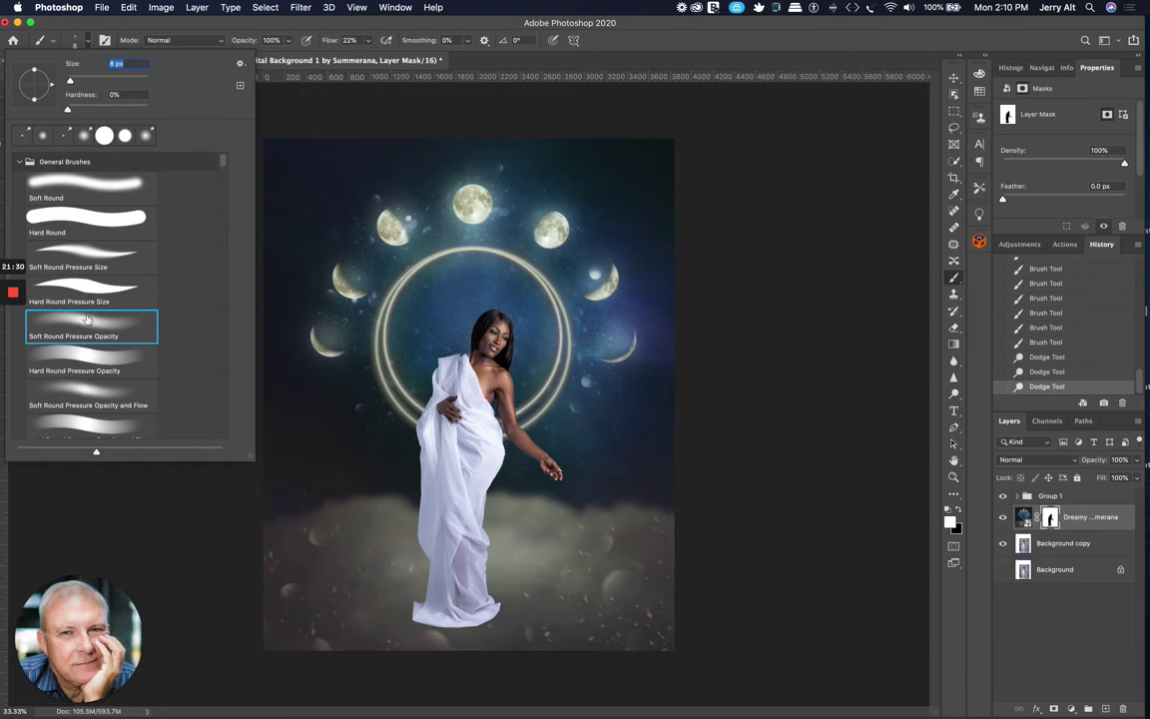
pyautogui.click(486, 61)
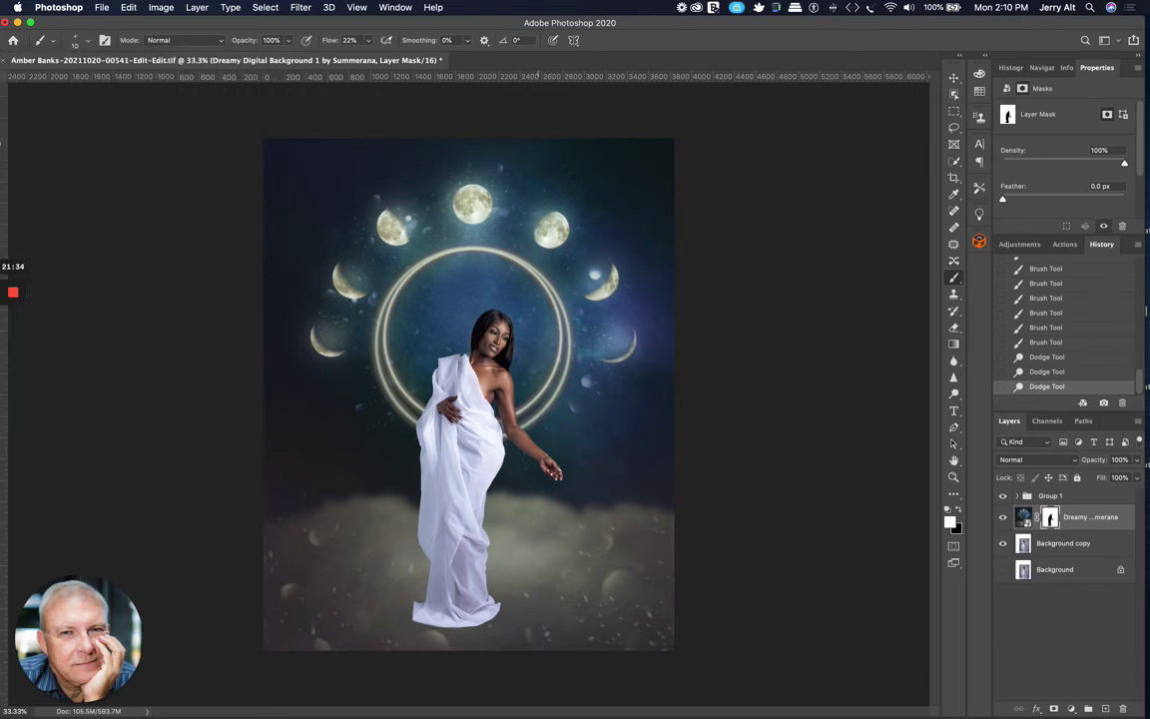
# Step: Enlarge the soft brush to about 600 px and paint over the dress hem to fade it into the clouds
pyautogui.press(']')
pyautogui.press(']')
pyautogui.press(']')
pyautogui.press(']')
pyautogui.press(']')
pyautogui.press(']')
pyautogui.moveTo(412, 634)
pyautogui.mouseDown()
pyautogui.moveTo(508, 621)
pyautogui.moveTo(394, 653)
pyautogui.moveTo(444, 647)
pyautogui.moveTo(513, 609)
pyautogui.moveTo(393, 626)
pyautogui.moveTo(490, 620)
pyautogui.moveTo(418, 633)
pyautogui.moveTo(403, 596)
pyautogui.moveTo(422, 621)
pyautogui.moveTo(393, 604)
pyautogui.moveTo(418, 618)
pyautogui.moveTo(370, 619)
pyautogui.moveTo(396, 612)
pyautogui.moveTo(482, 632)
pyautogui.moveTo(405, 620)
pyautogui.moveTo(474, 643)
pyautogui.moveTo(537, 613)
pyautogui.moveTo(499, 630)
pyautogui.moveTo(514, 624)
pyautogui.moveTo(478, 609)
pyautogui.moveTo(442, 615)
pyautogui.moveTo(396, 667)
pyautogui.moveTo(385, 660)
pyautogui.moveTo(415, 596)
pyautogui.moveTo(439, 629)
pyautogui.moveTo(453, 620)
pyautogui.moveTo(500, 636)
pyautogui.moveTo(492, 602)
pyautogui.moveTo(499, 609)
pyautogui.moveTo(444, 554)
pyautogui.moveTo(484, 631)
pyautogui.moveTo(558, 665)
pyautogui.mouseUp()
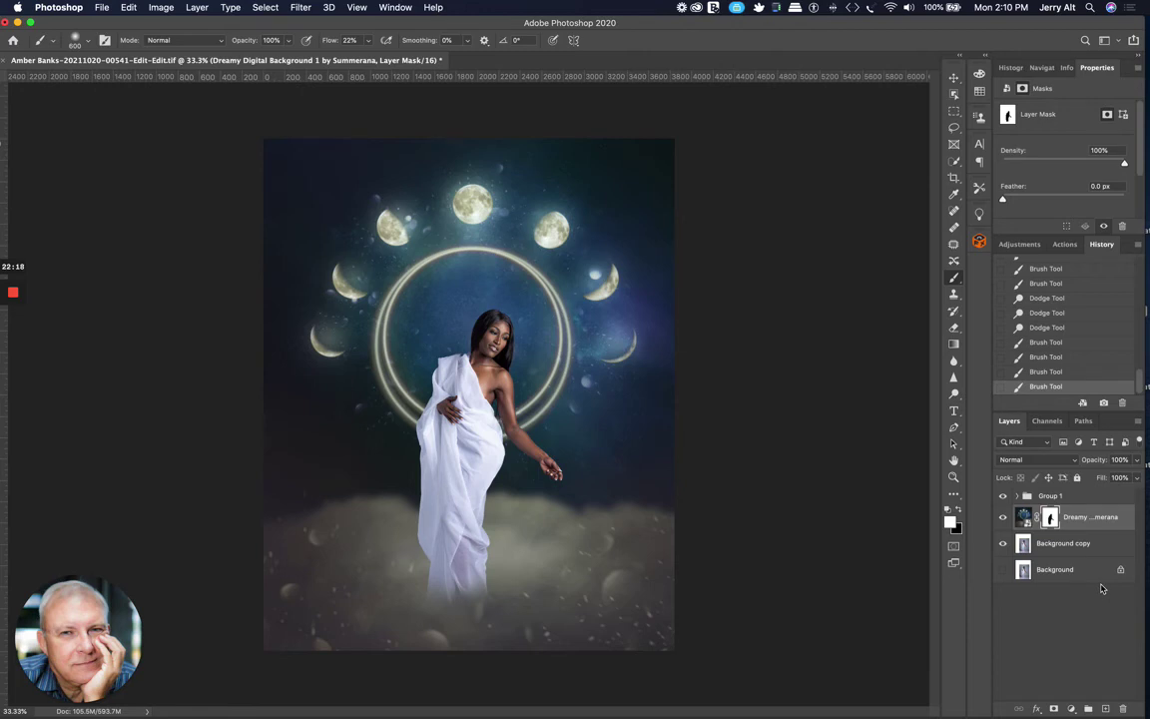
# Step: Duplicate the Dreamy background layer as copy 2 and unlink its mask from the image
pyautogui.press('super+j')
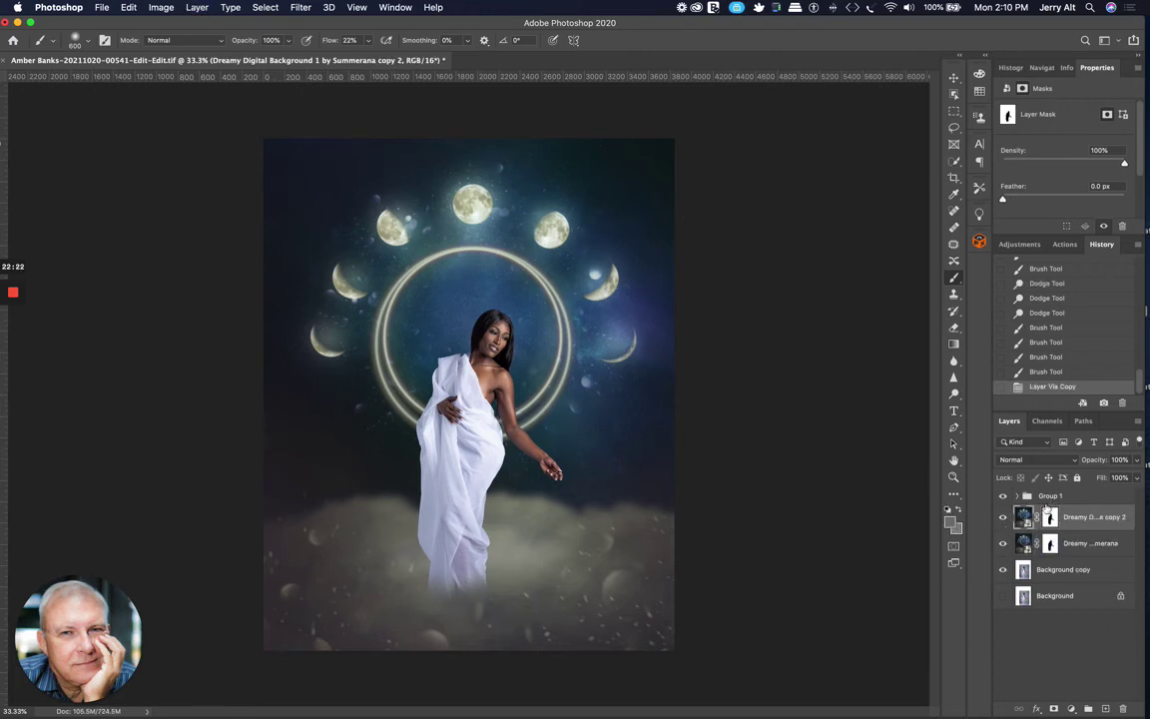
pyautogui.click(1023, 517)
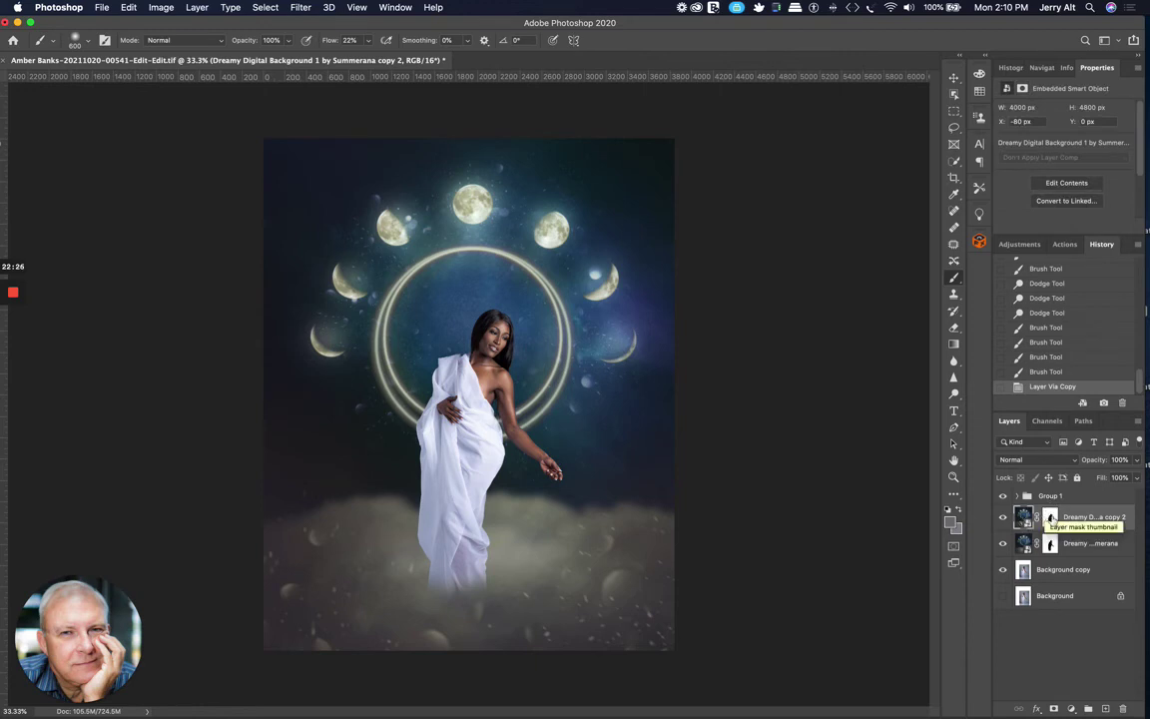
pyautogui.click(1038, 518)
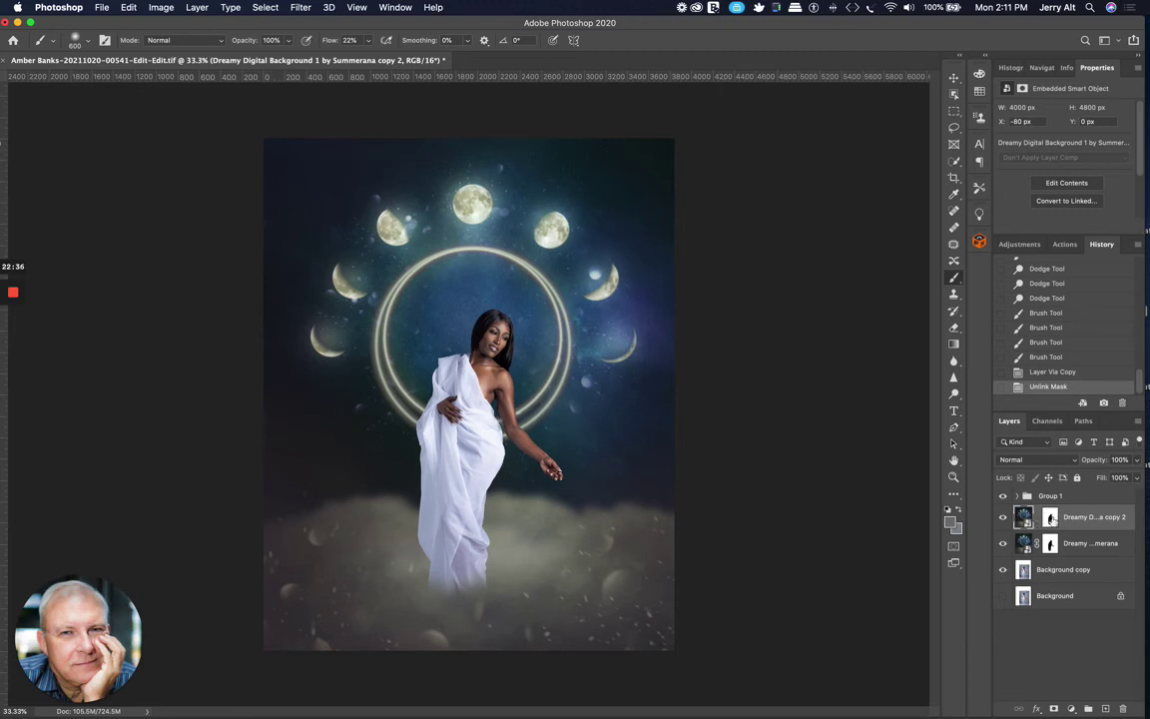
pyautogui.click(1051, 519)
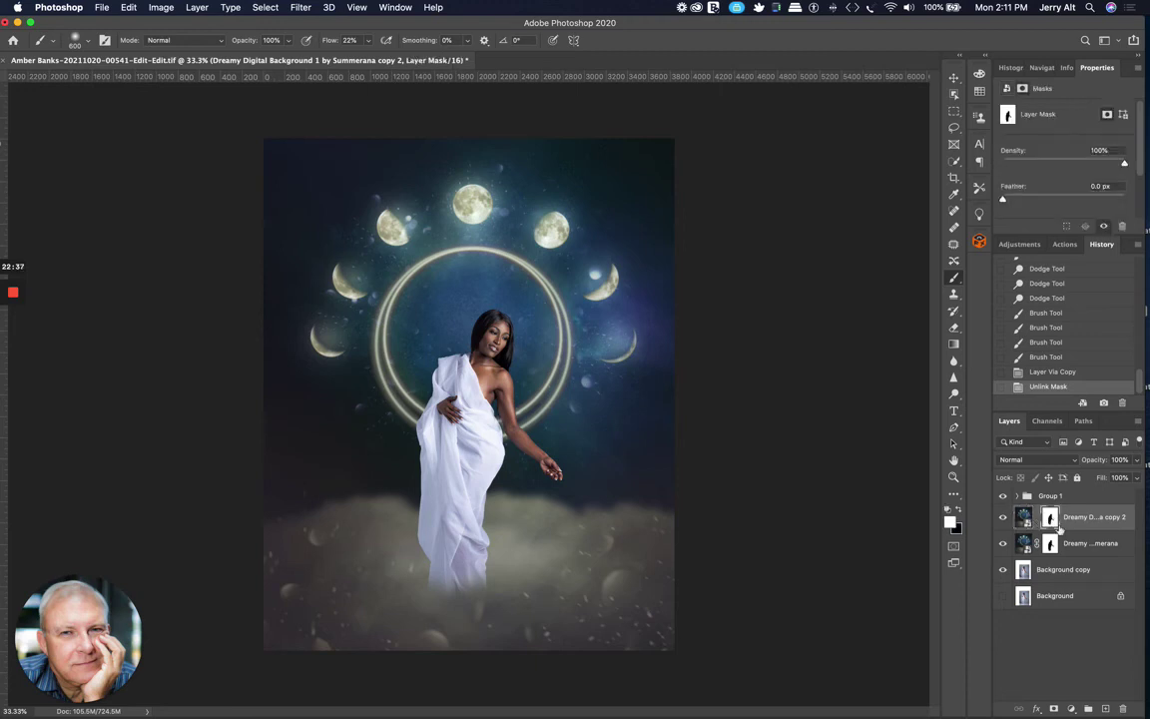
# Step: Delete copy 2's mask and hide the original background, Background copy and Group 1
pyautogui.click(1122, 709)
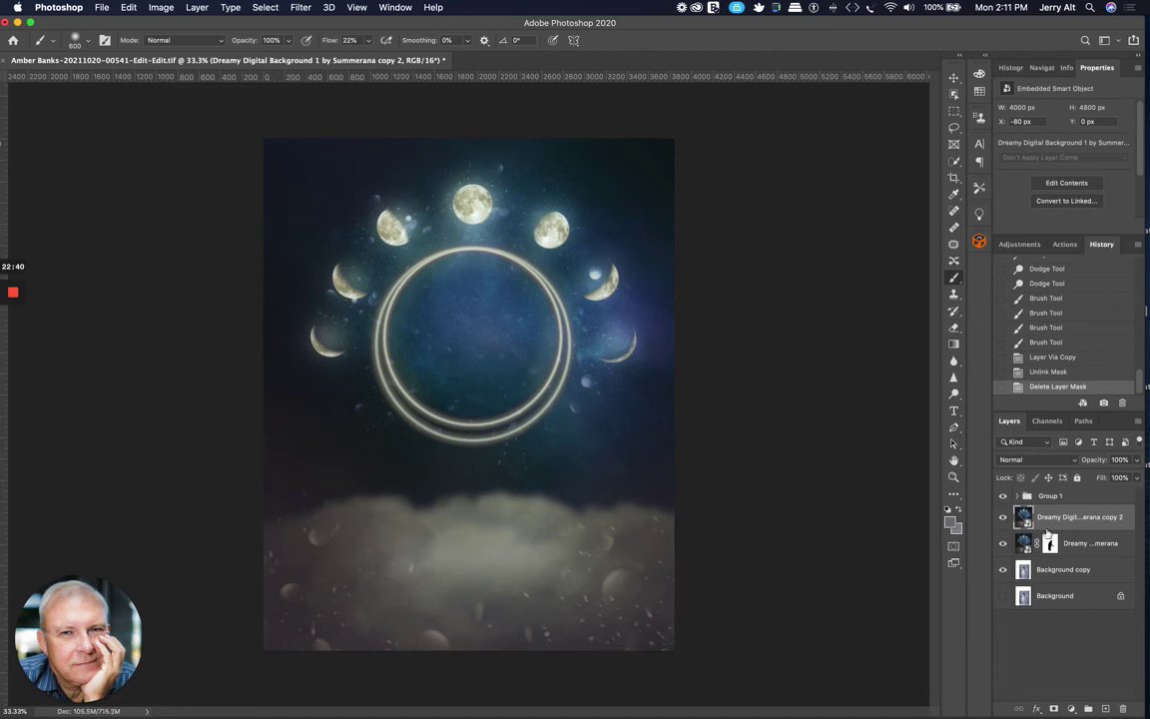
pyautogui.click(1003, 543)
pyautogui.click(1003, 569)
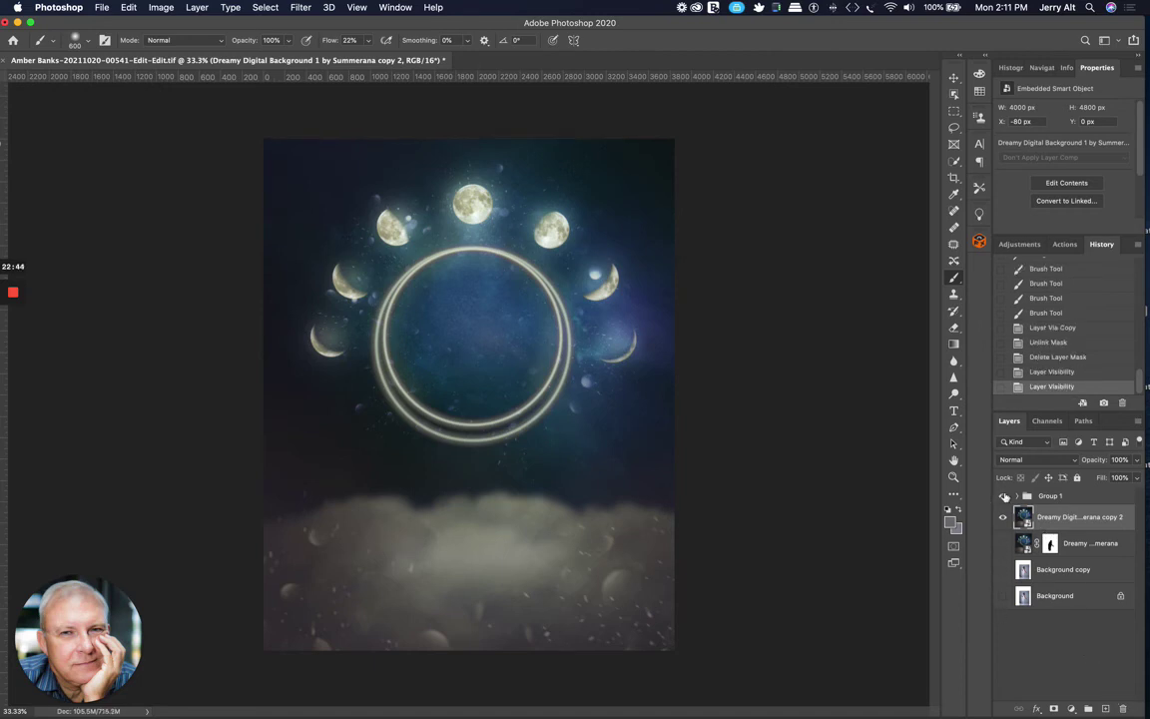
pyautogui.click(1003, 496)
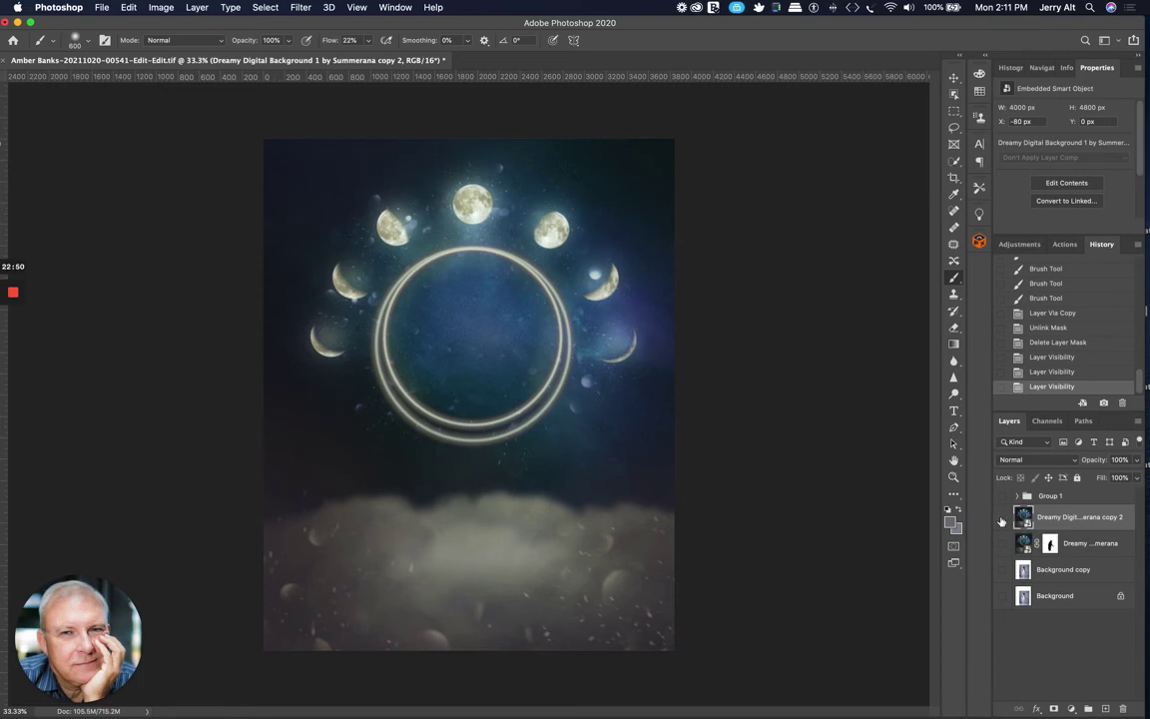
pyautogui.click(1002, 518)
pyautogui.click(1002, 518)
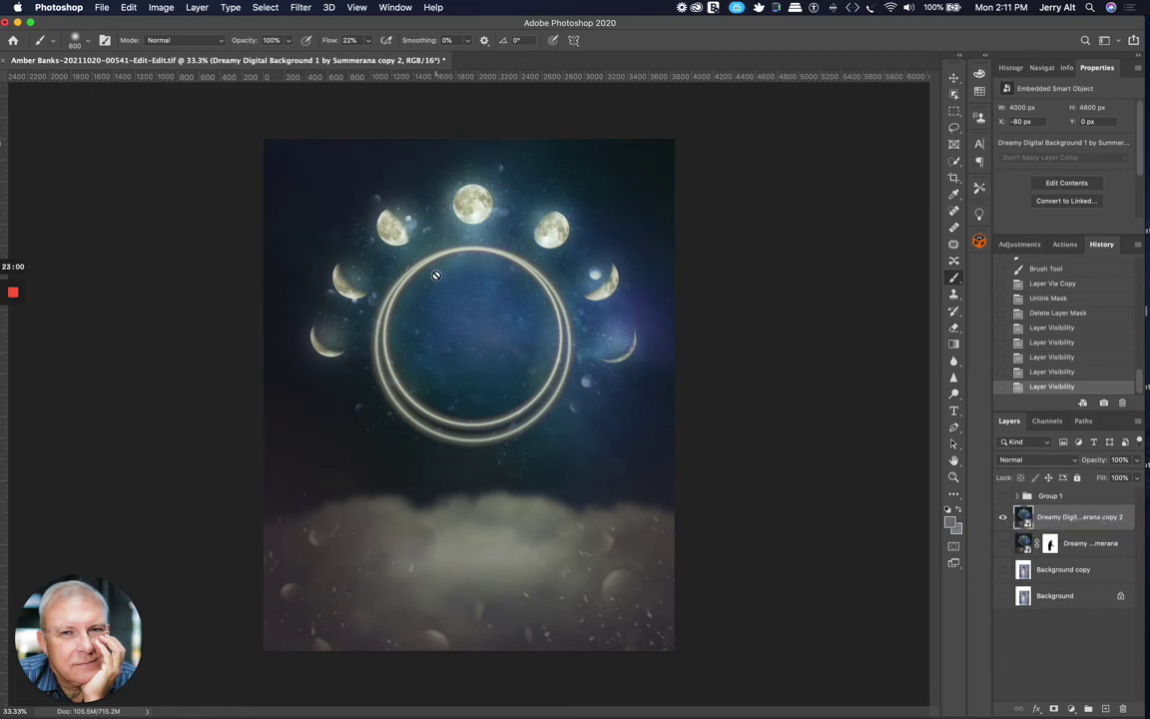
# Step: Apply a 182.4-pixel Gaussian Blur to the copy 2 moon layer
pyautogui.click(302, 6)
pyautogui.moveTo(354, 163)
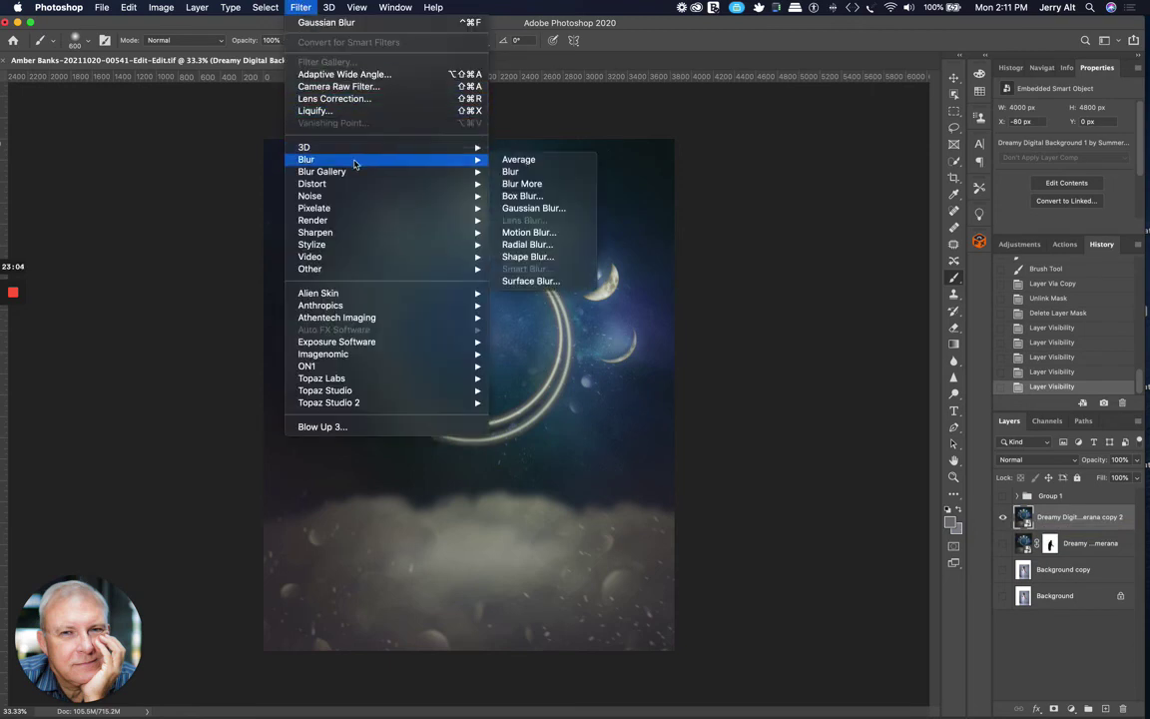
pyautogui.click(534, 208)
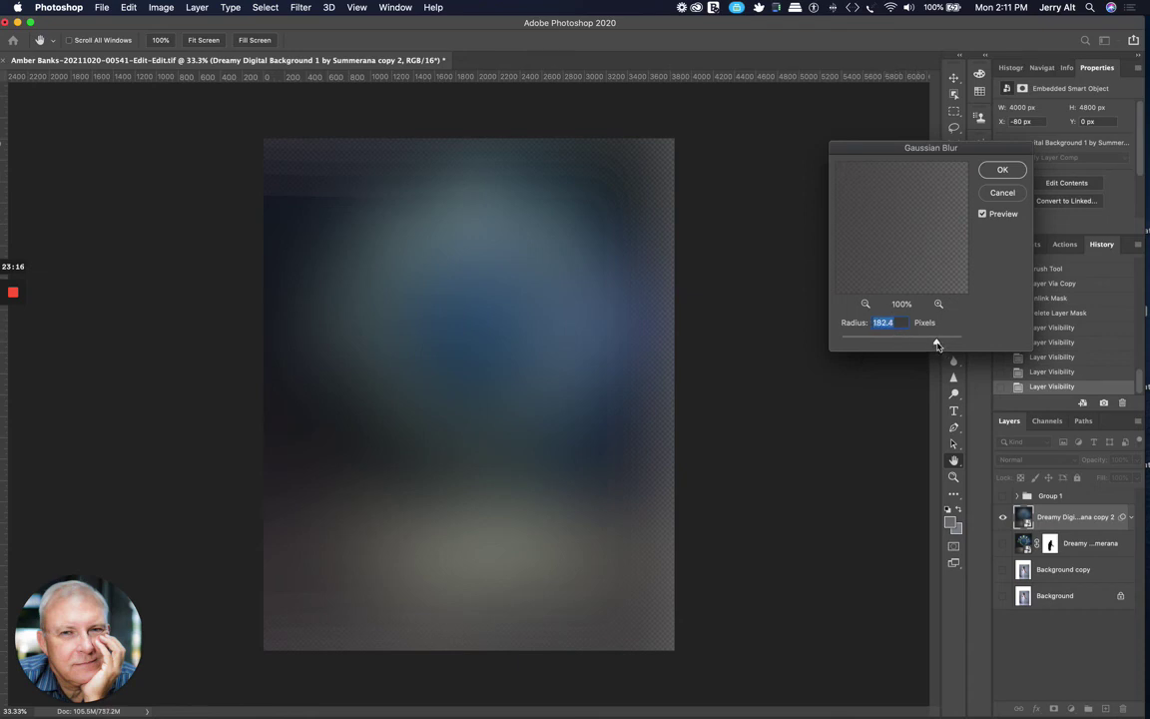
pyautogui.moveTo(943, 345); pyautogui.dragTo(944, 345)
pyautogui.click(1002, 170)
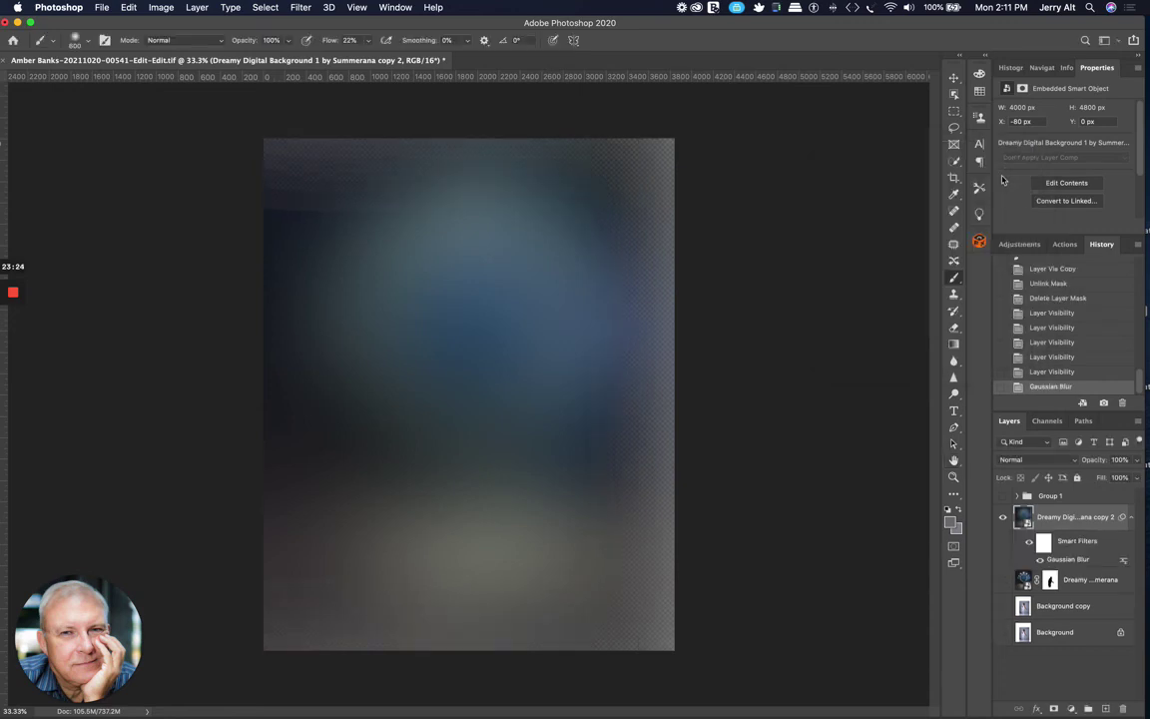
# Step: Show the masked moon layer and Background copy again, toggling the blurred copy to compare
pyautogui.click(1004, 581)
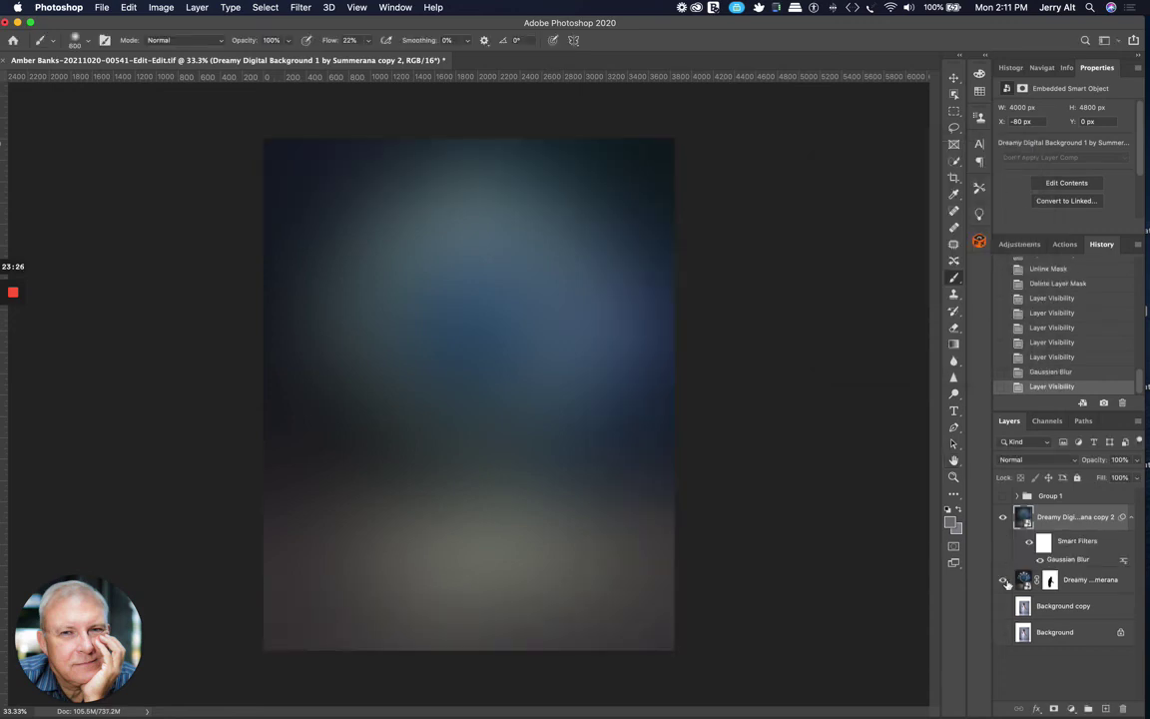
pyautogui.click(1003, 518)
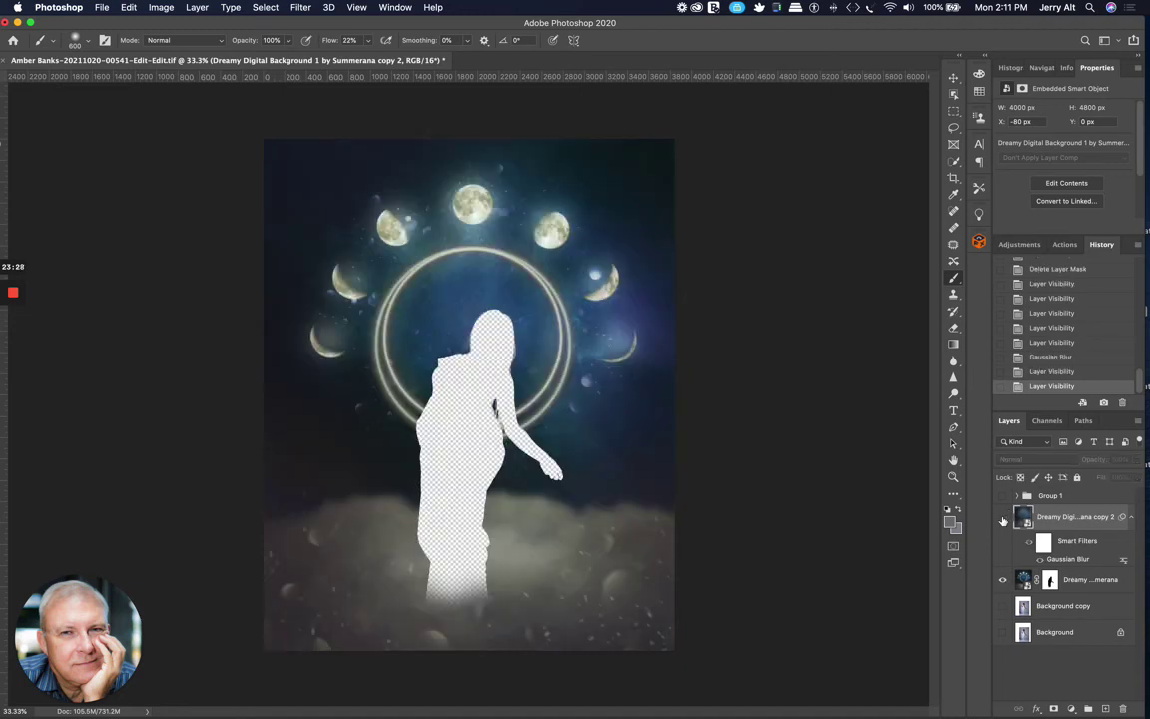
pyautogui.click(1003, 518)
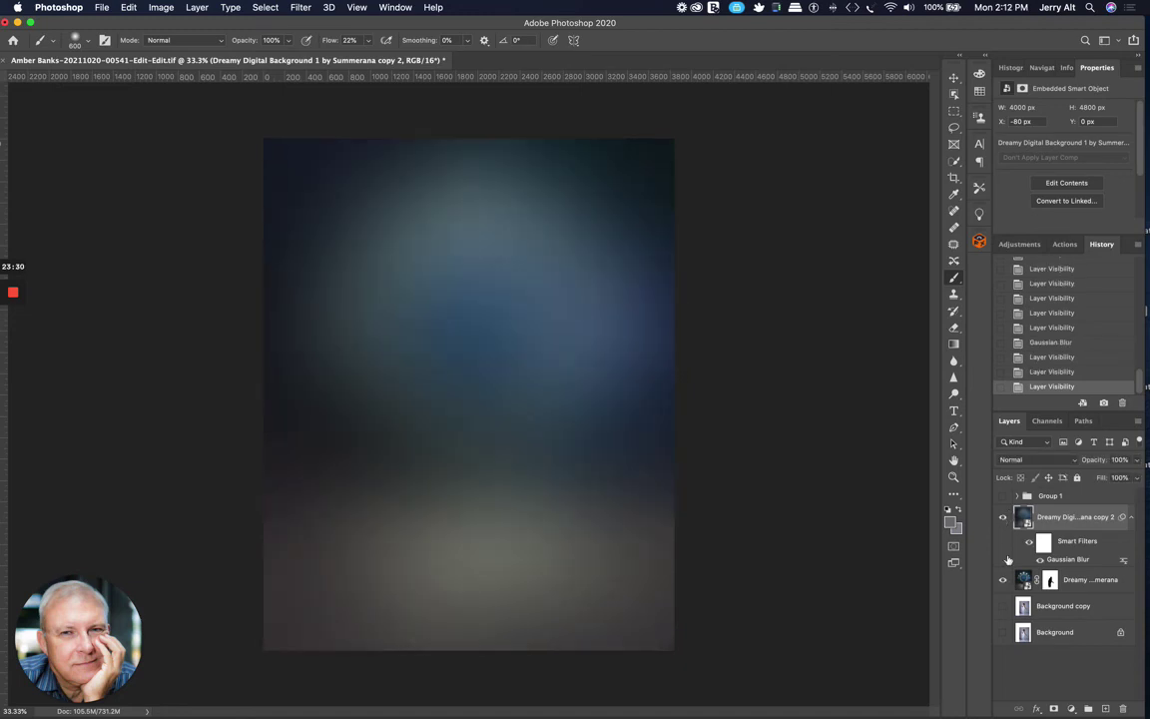
pyautogui.click(1003, 606)
pyautogui.click(1004, 517)
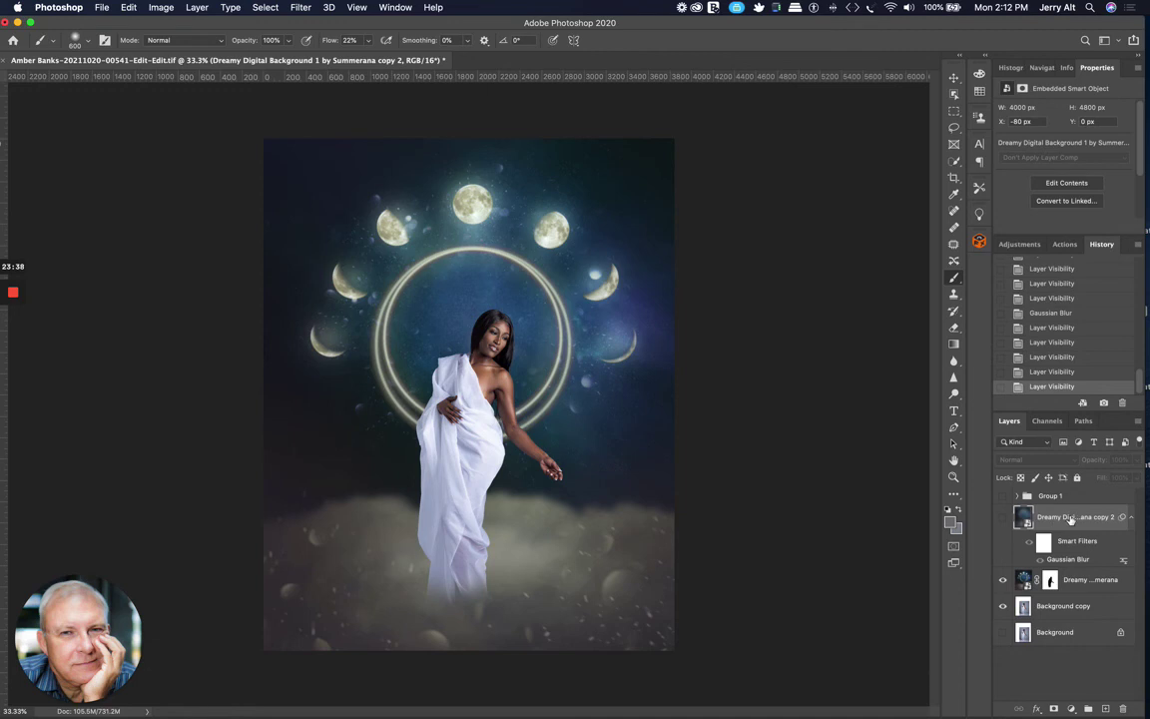
pyautogui.click(1002, 518)
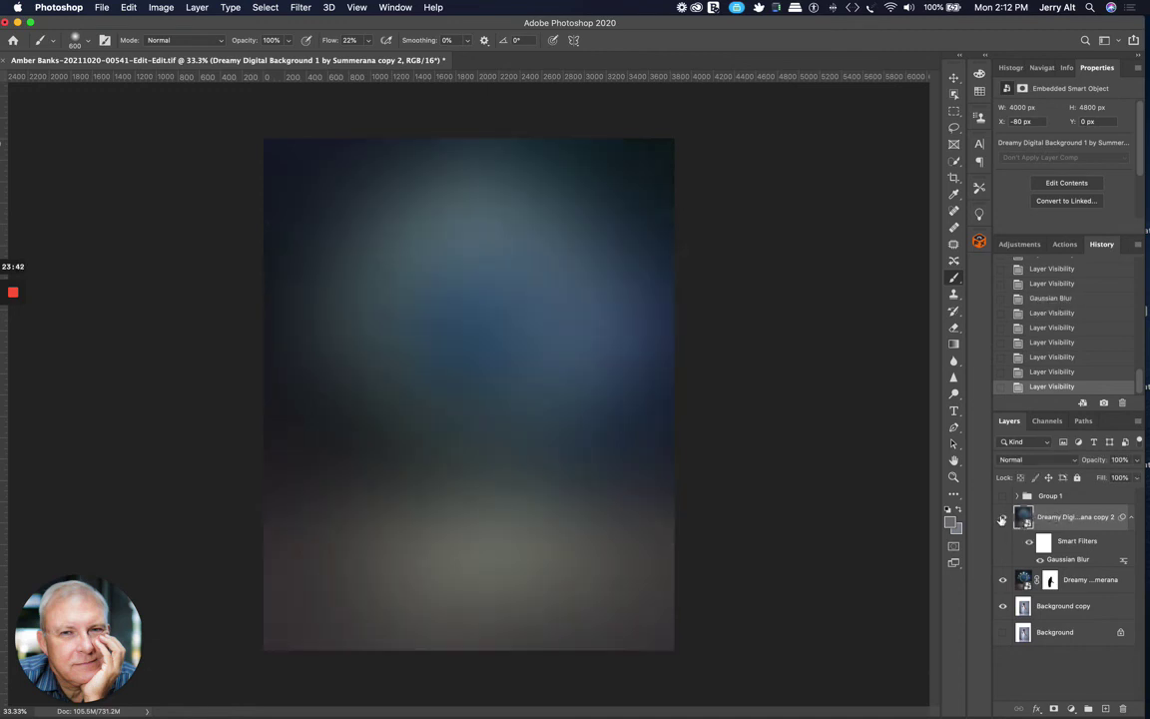
# Step: Set the blurred copy to Color blend mode and toggle its visibility to compare
pyautogui.click(1036, 460)
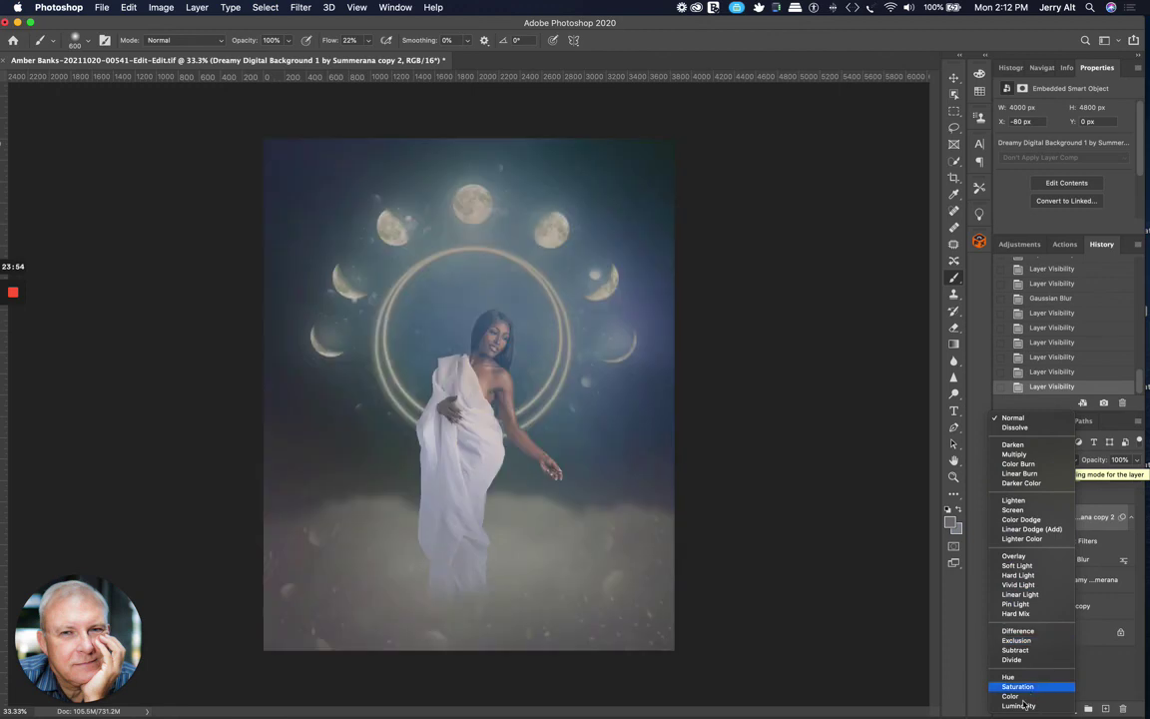
pyautogui.click(1022, 699)
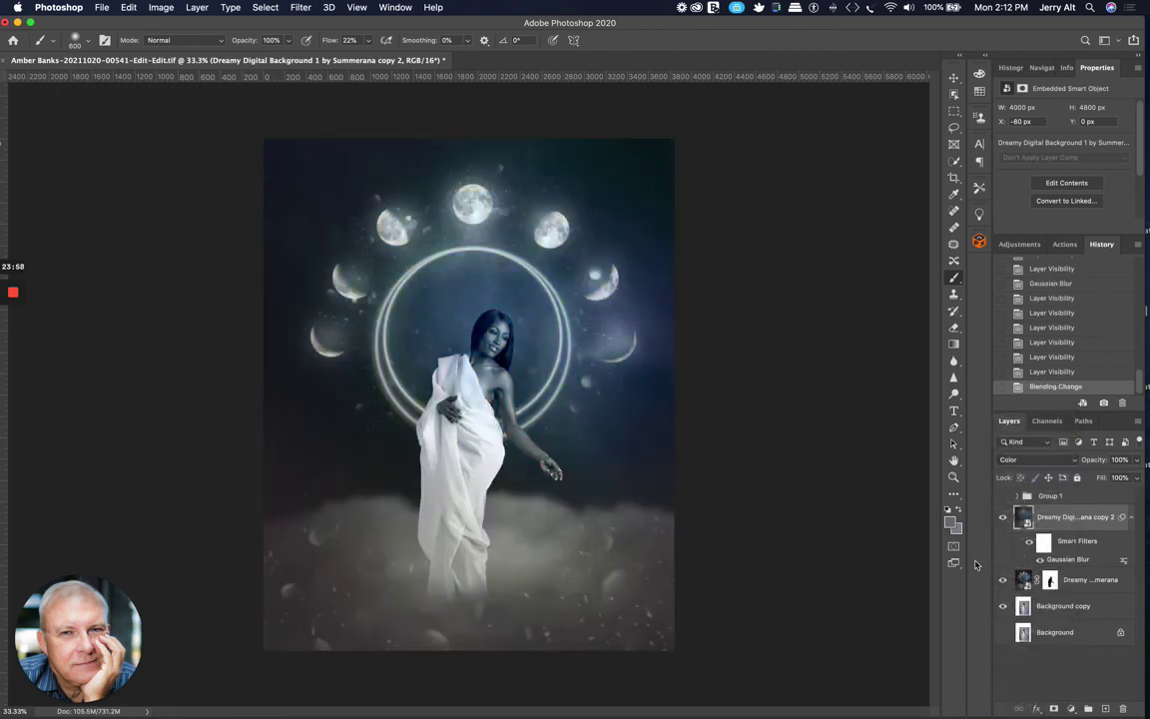
pyautogui.click(1002, 516)
pyautogui.click(1002, 518)
pyautogui.click(1002, 519)
pyautogui.click(1002, 519)
# Step: Lower the Color layer's opacity to 40% and zoom in on the model
pyautogui.click(1138, 461)
pyautogui.moveTo(1132, 477); pyautogui.dragTo(1101, 483)
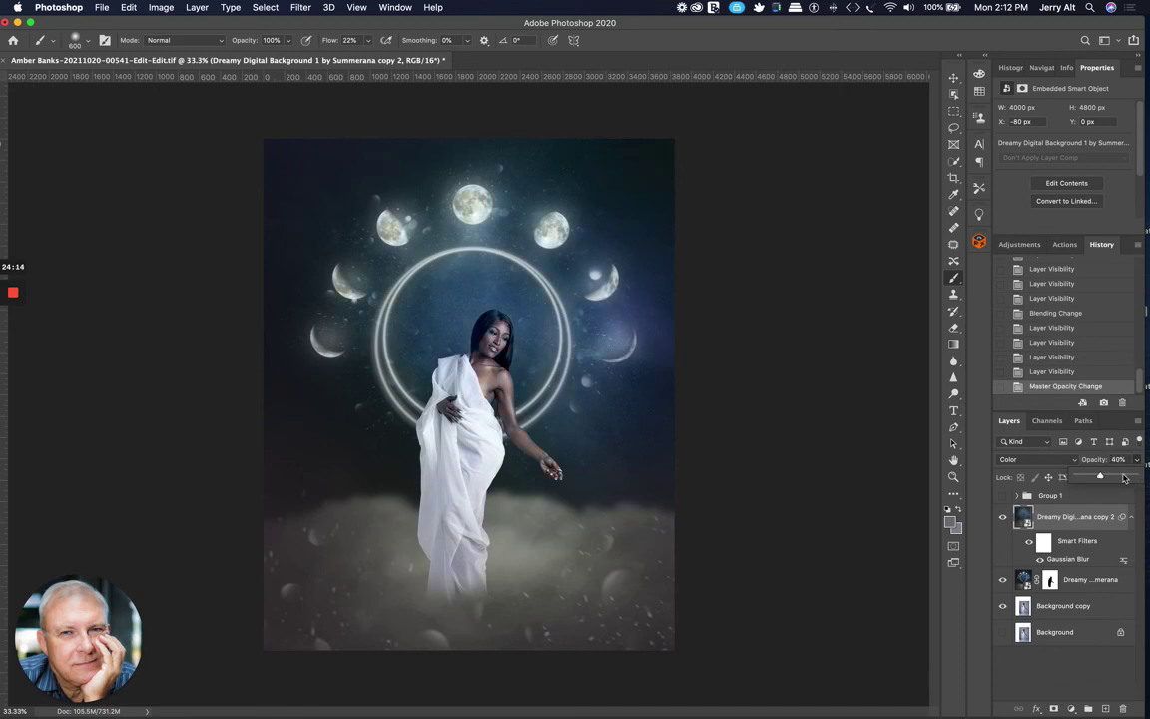
pyautogui.press('super+plus')
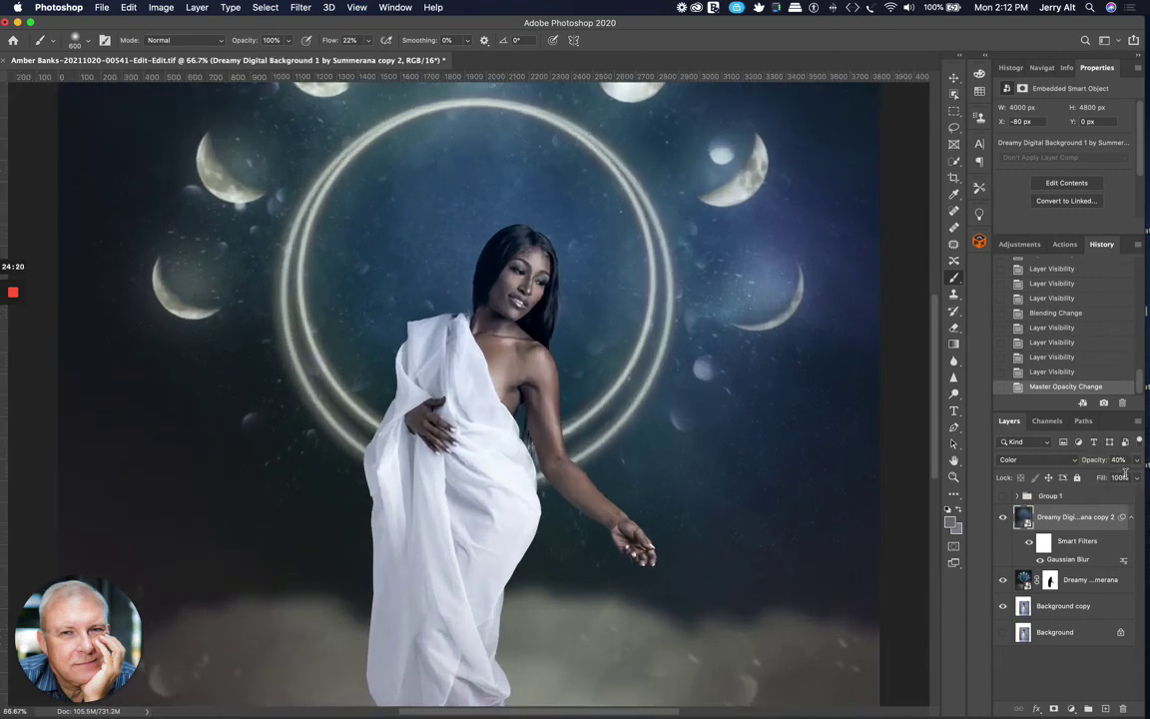
# Step: Reduce the colour layer's opacity to 33% and toggle it to compare
pyautogui.click(1136, 461)
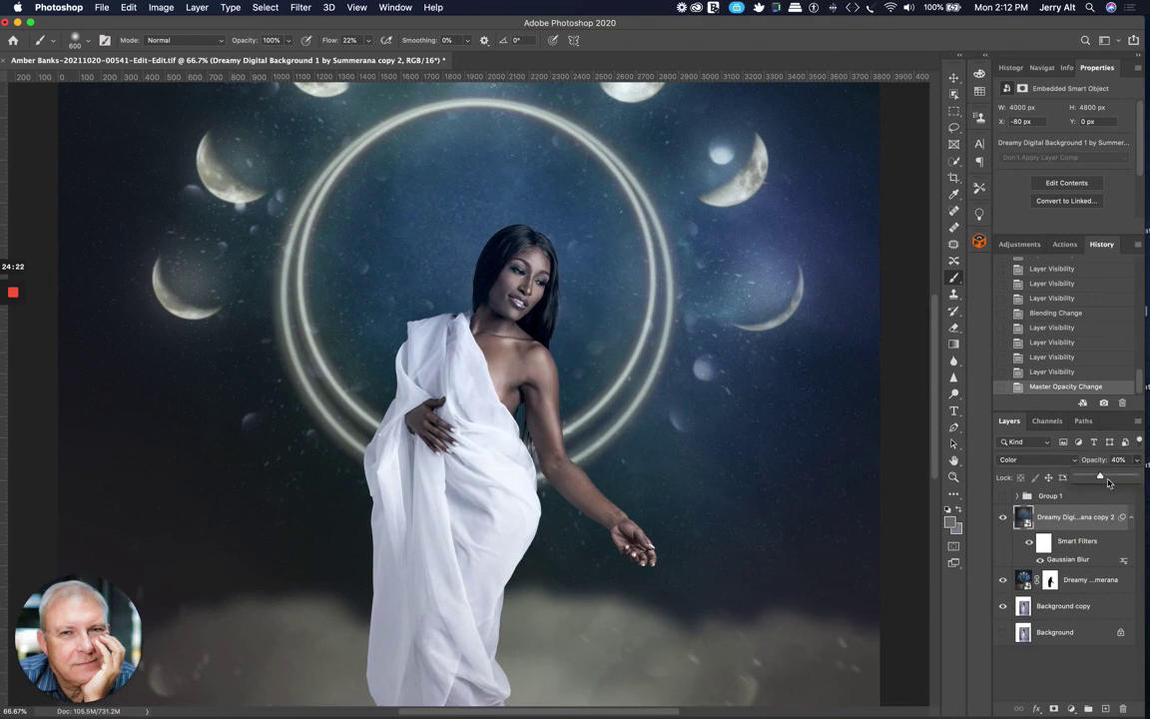
pyautogui.moveTo(1108, 483); pyautogui.dragTo(1096, 481)
pyautogui.click(1004, 518)
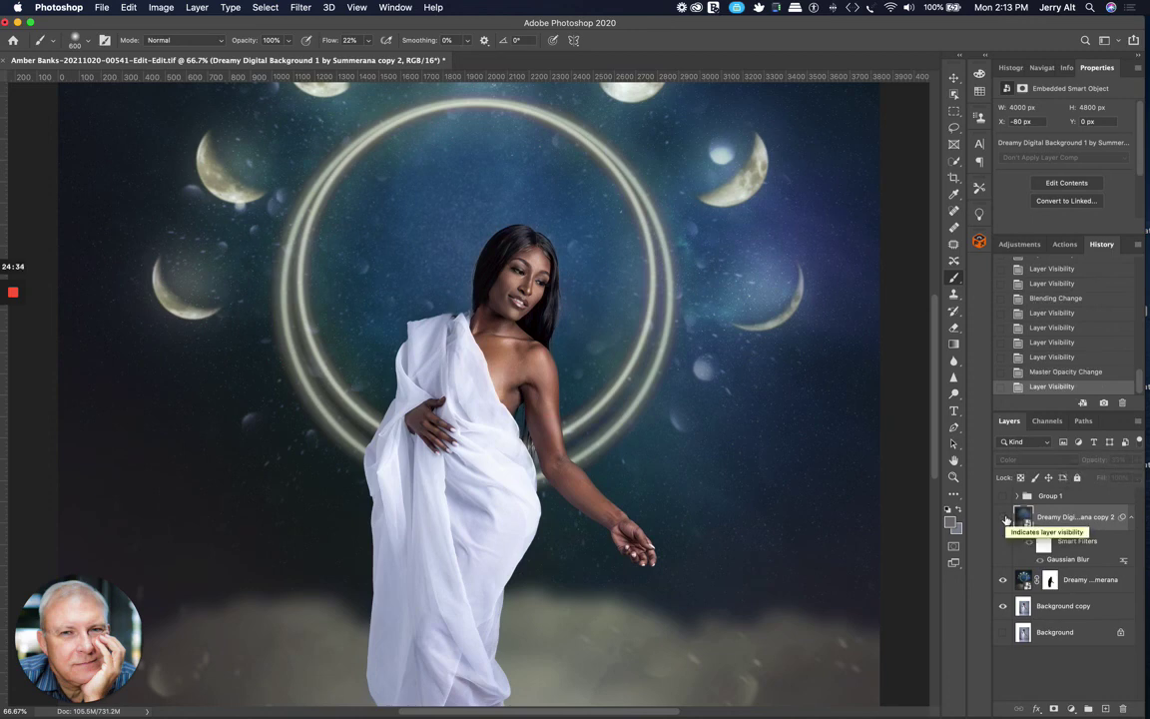
pyautogui.click(1004, 518)
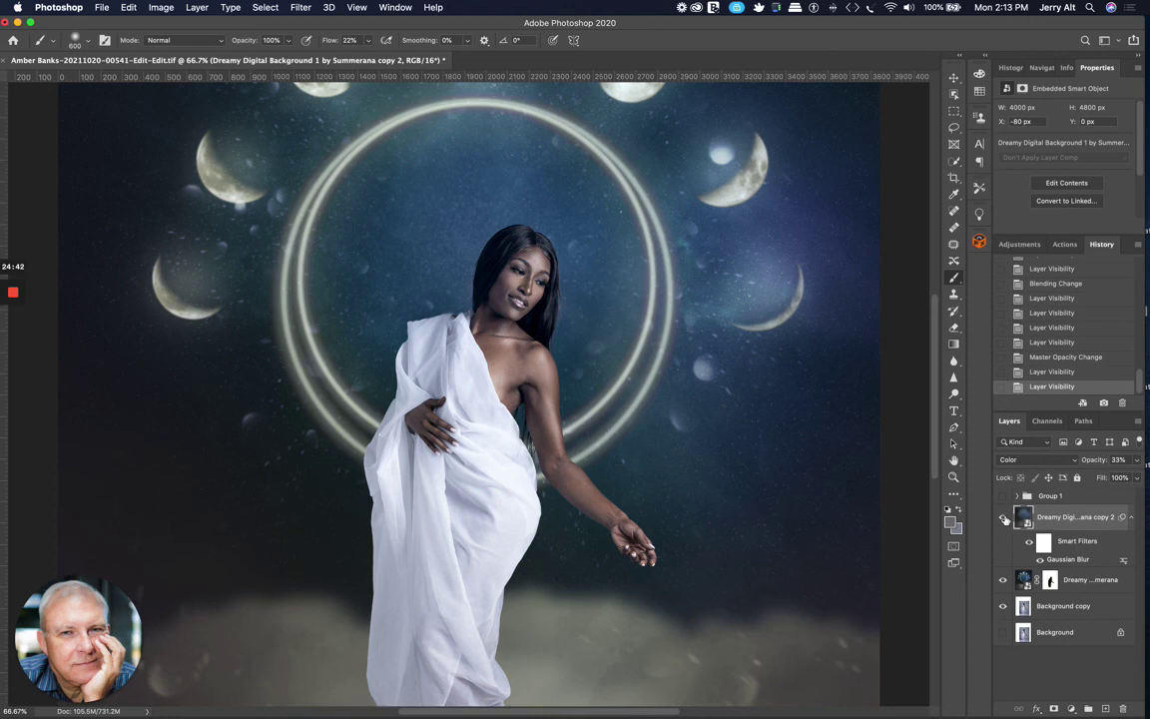
pyautogui.click(1004, 518)
pyautogui.click(1004, 518)
pyautogui.click(1004, 518)
pyautogui.click(1004, 518)
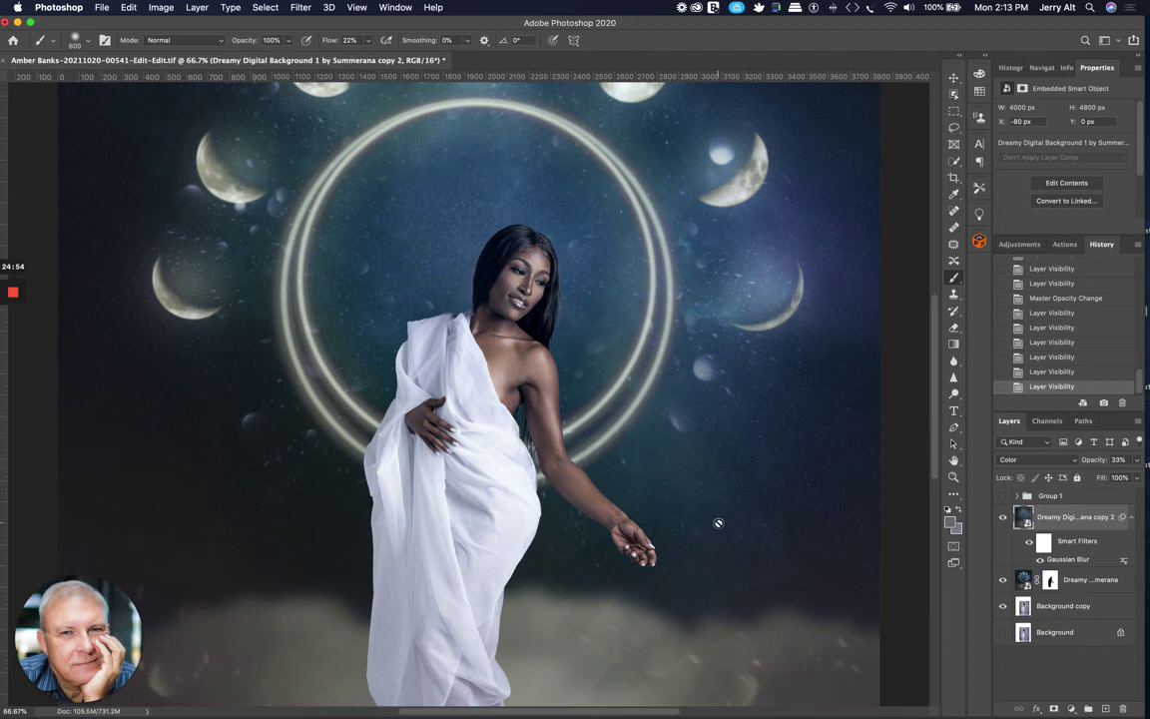
# Step: Compare the model with and without the 33% colour tint by toggling the layer repeatedly
pyautogui.scroll(-5, 657, 454)
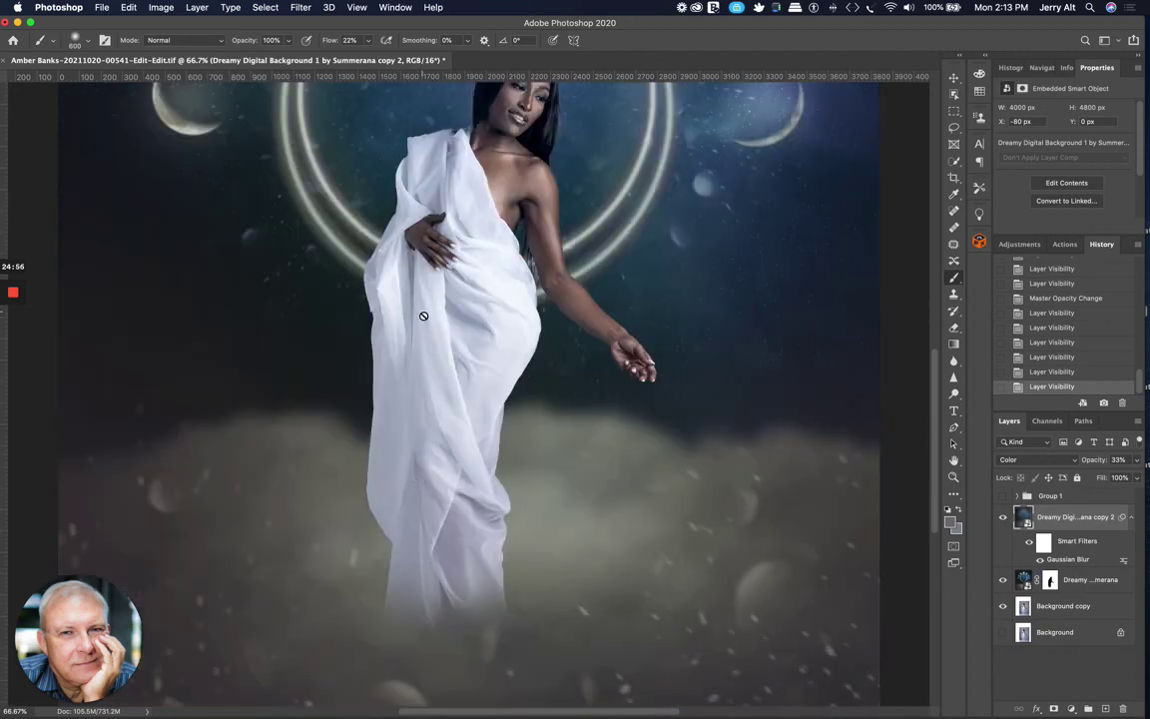
pyautogui.scroll(-10, 659, 441)
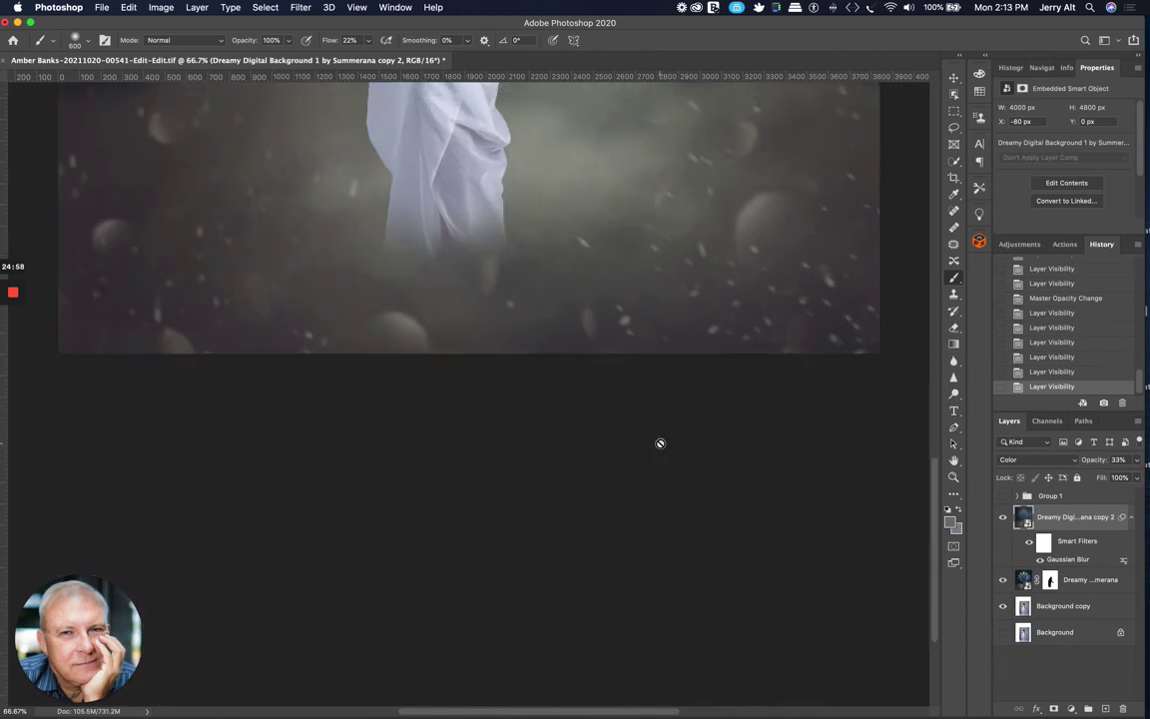
pyautogui.scroll(4, 642, 419)
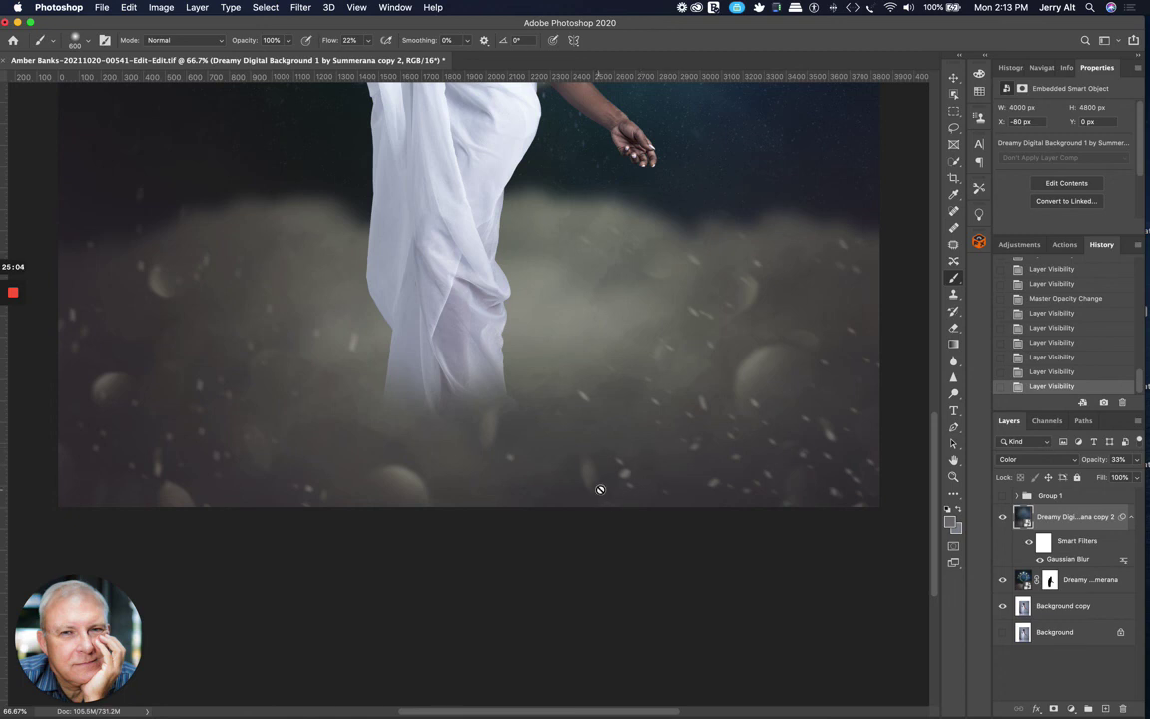
pyautogui.scroll(4, 602, 484)
pyautogui.scroll(2, 623, 519)
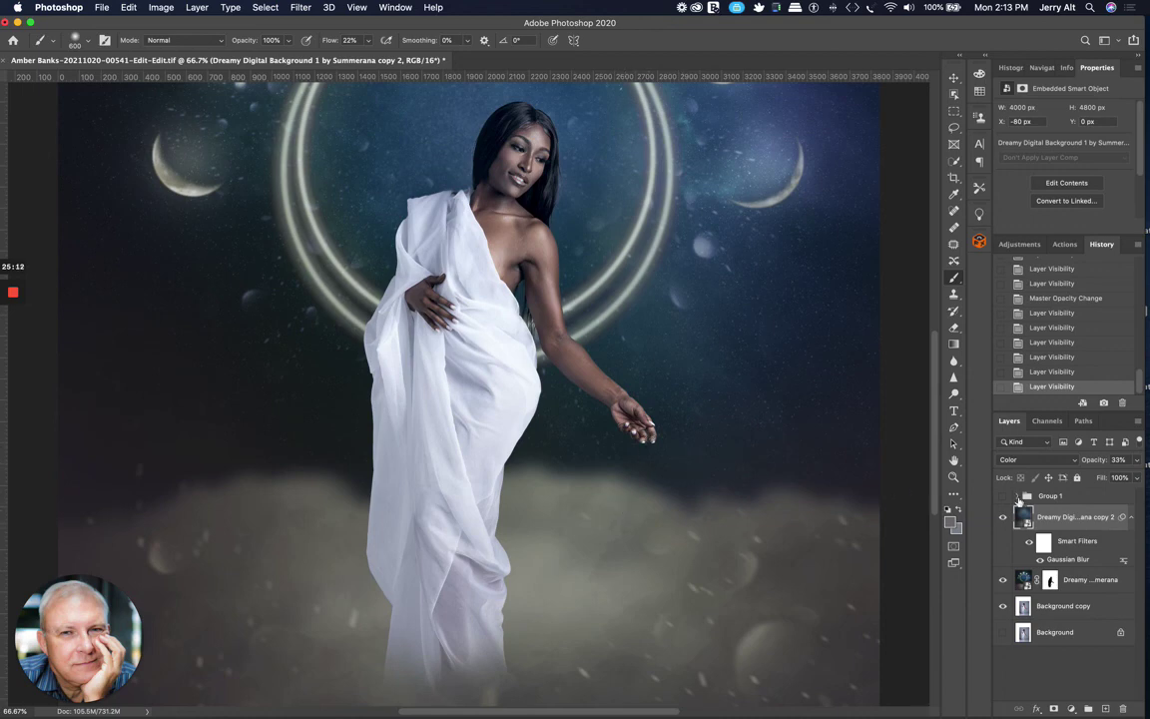
pyautogui.click(1004, 520)
pyautogui.click(1004, 520)
pyautogui.click(1004, 521)
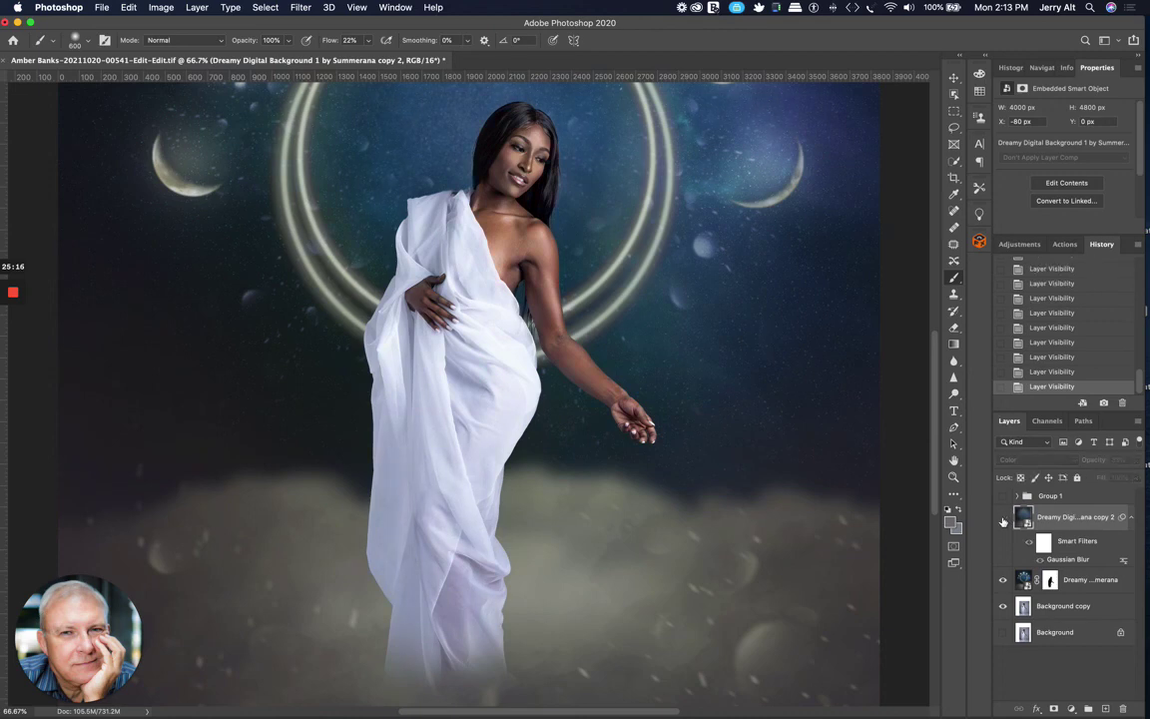
pyautogui.click(1004, 520)
pyautogui.click(1004, 520)
pyautogui.click(1004, 520)
pyautogui.scroll(10, 711, 379)
pyautogui.scroll(-5, 712, 383)
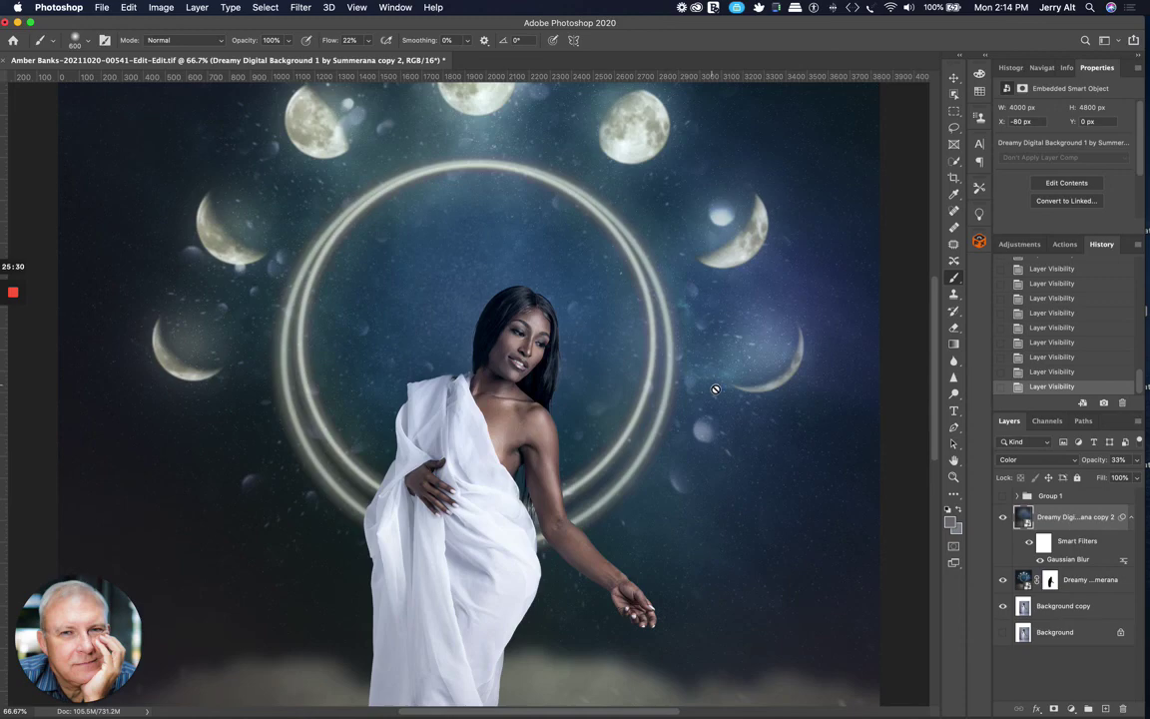
# Step: Try Normal blend mode on the blurred layer and toggle it to compare
pyautogui.click(1038, 460)
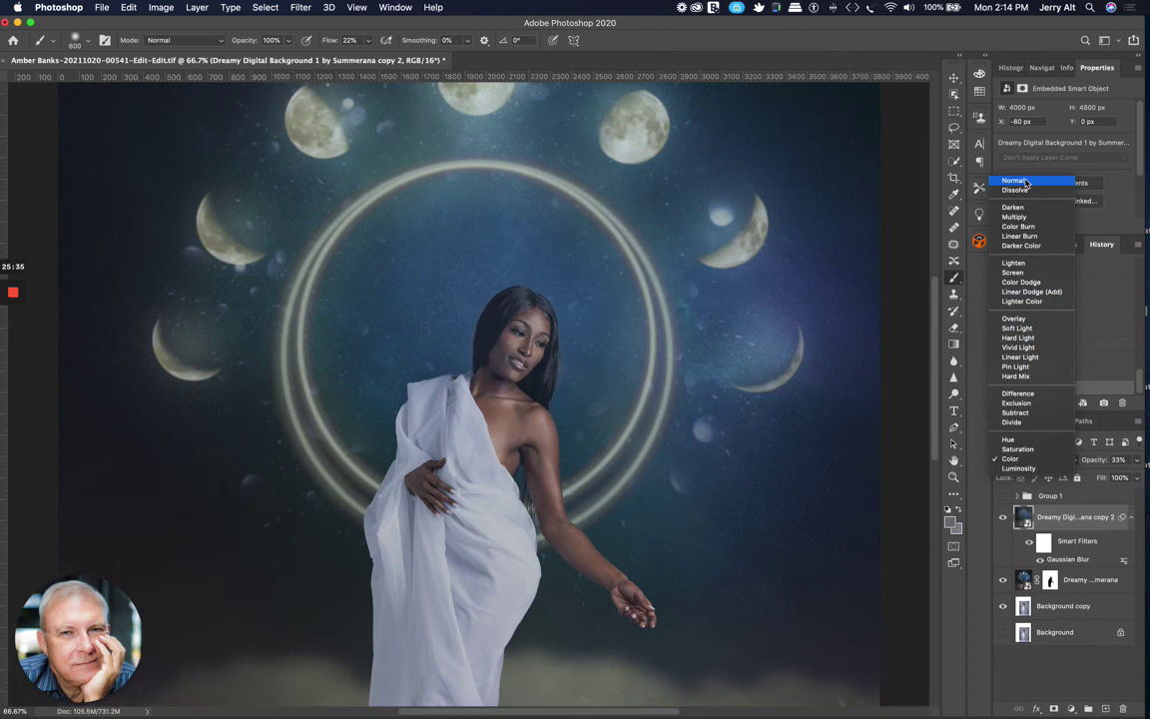
pyautogui.click(1025, 182)
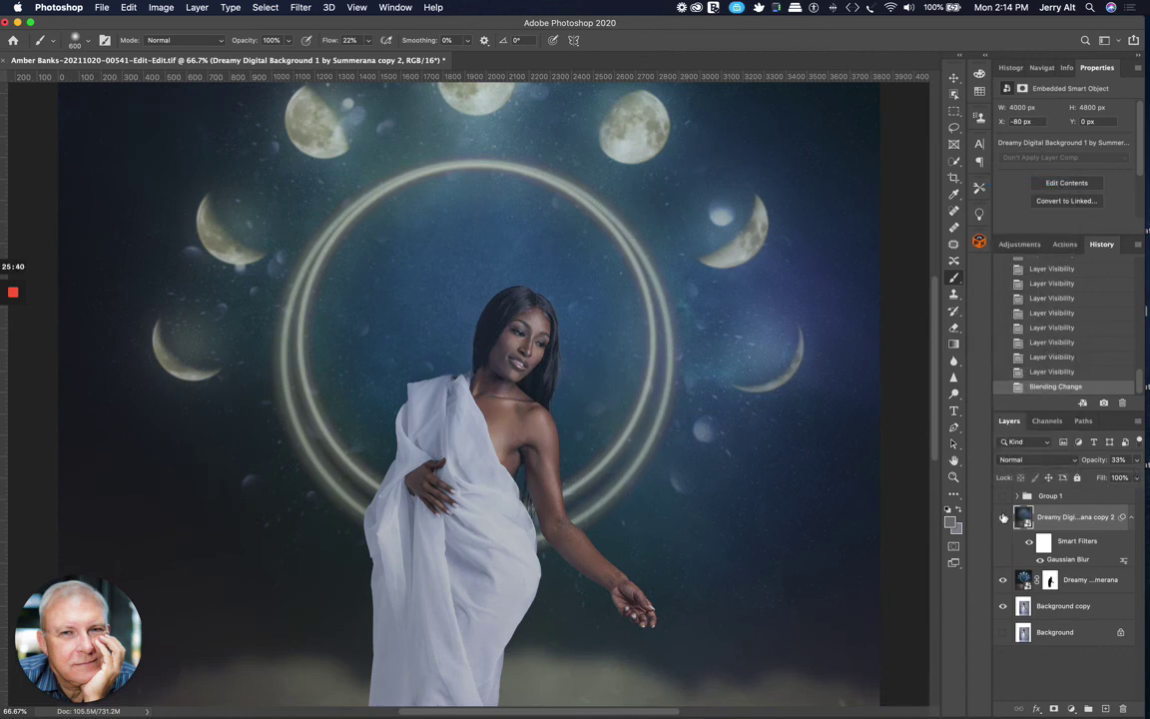
pyautogui.click(1002, 517)
pyautogui.click(1002, 517)
pyautogui.click(1002, 517)
pyautogui.click(1002, 517)
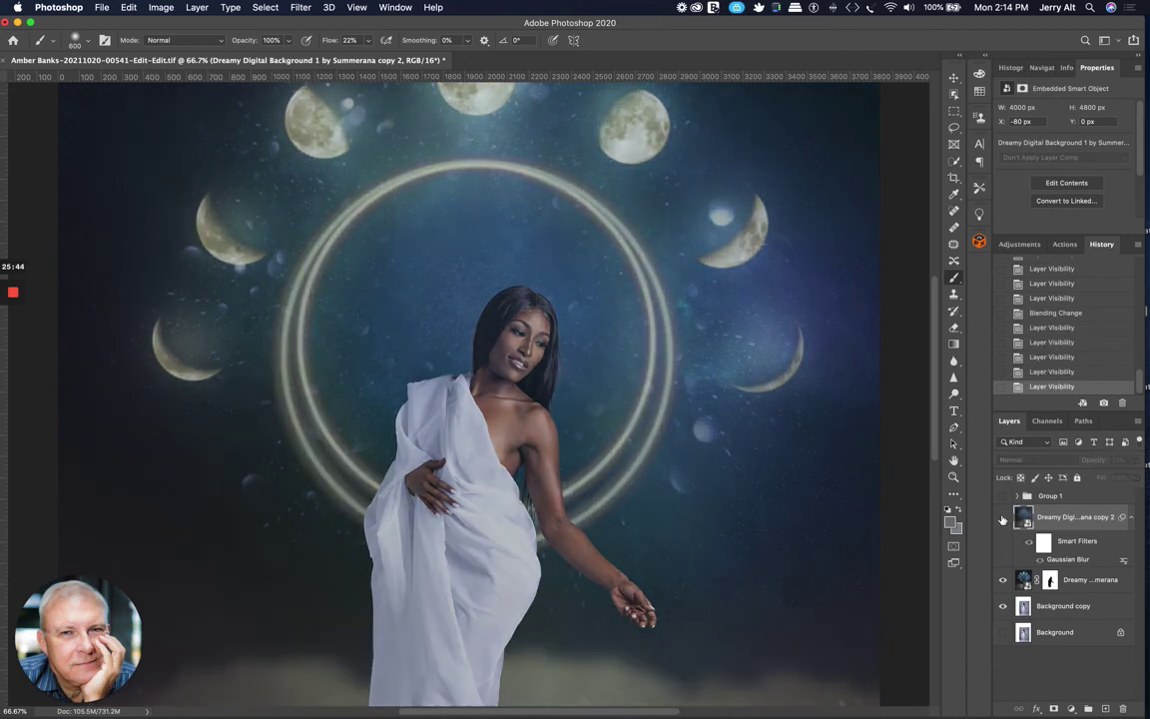
pyautogui.click(1002, 517)
pyautogui.click(1002, 517)
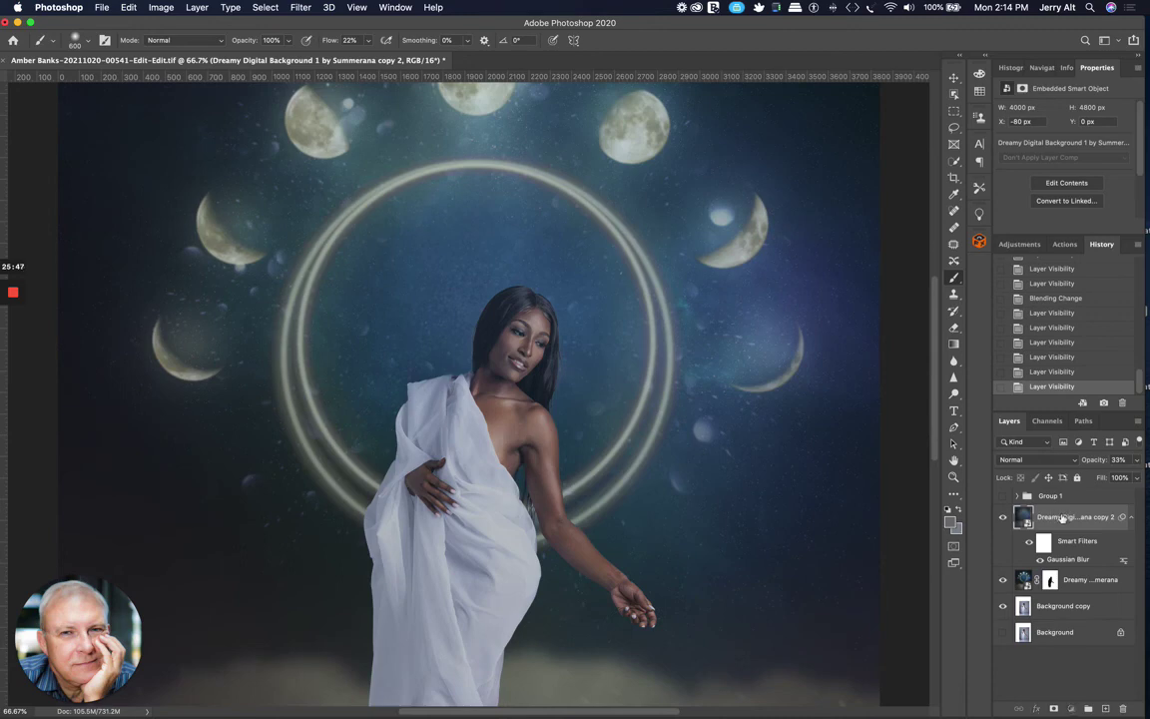
# Step: Switch the blurred layer back to Color mode, leave it hidden, and zoom out
pyautogui.click(1038, 459)
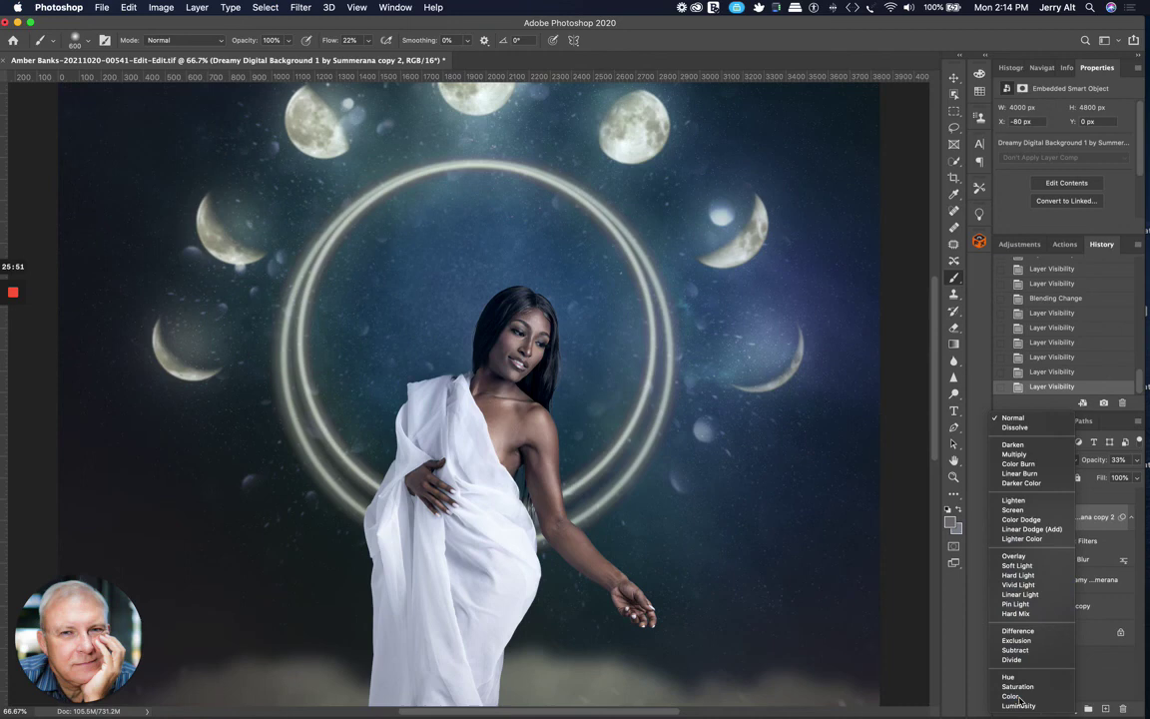
pyautogui.click(1016, 696)
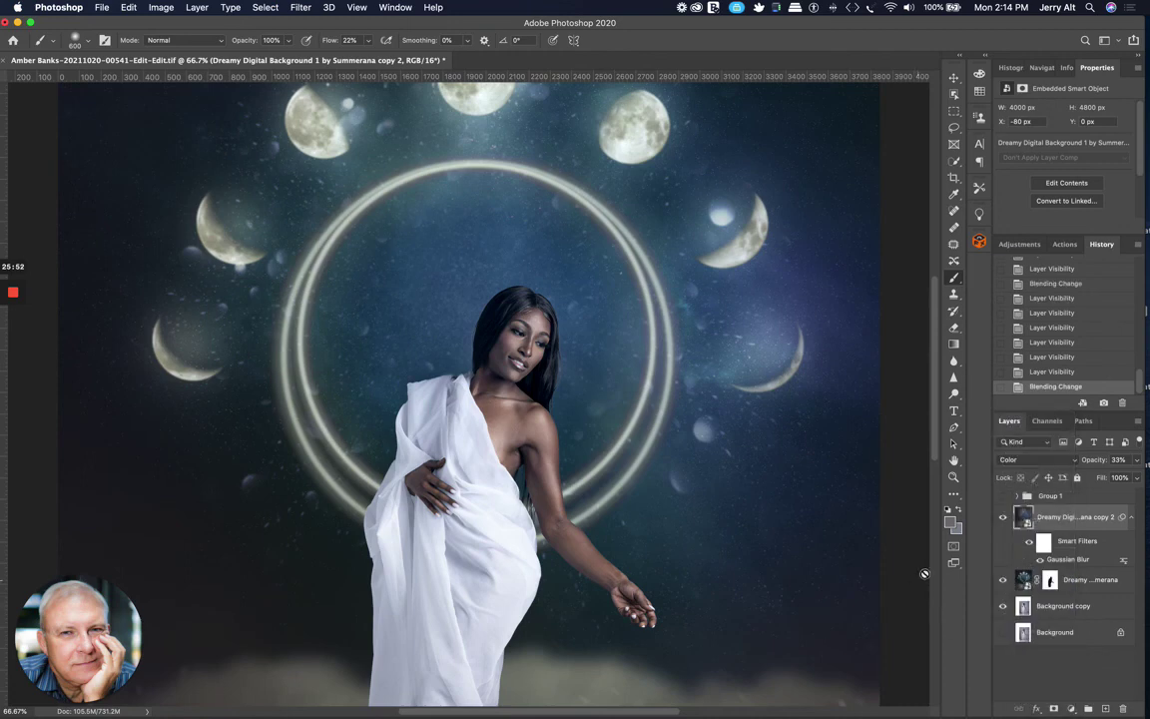
pyautogui.click(1002, 517)
pyautogui.click(1002, 517)
pyautogui.click(1002, 517)
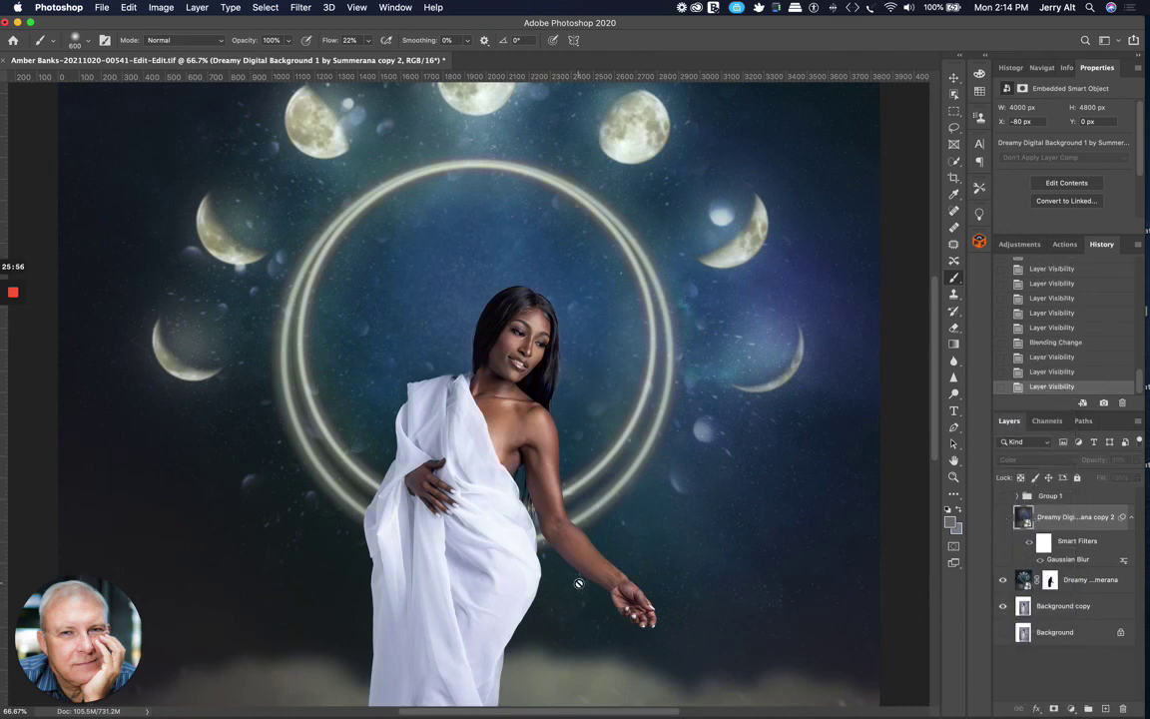
pyautogui.press('super+minus')
pyautogui.press('super+minus')
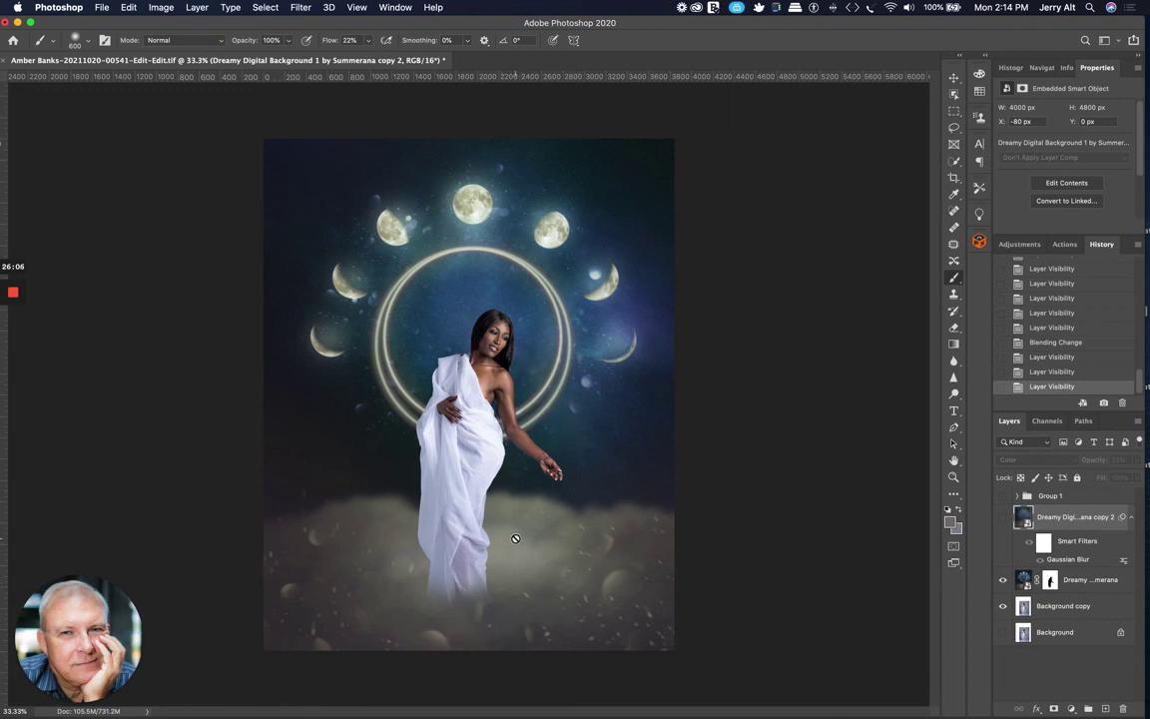
pyautogui.moveTo(3, 289)
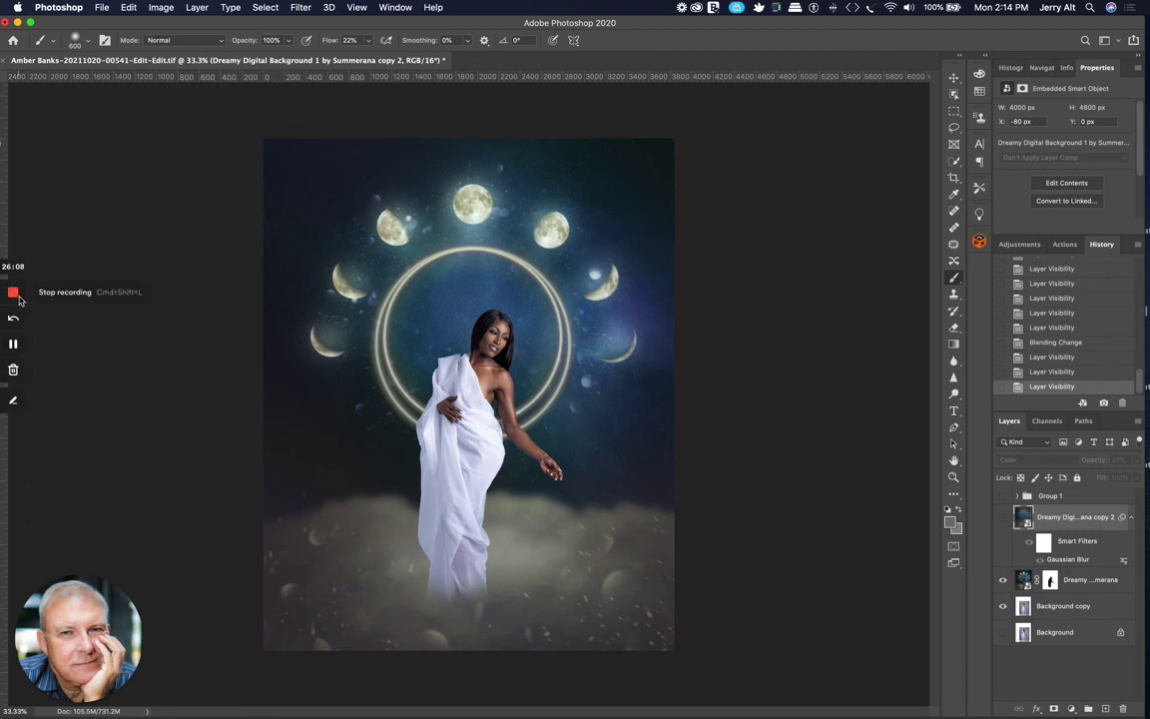